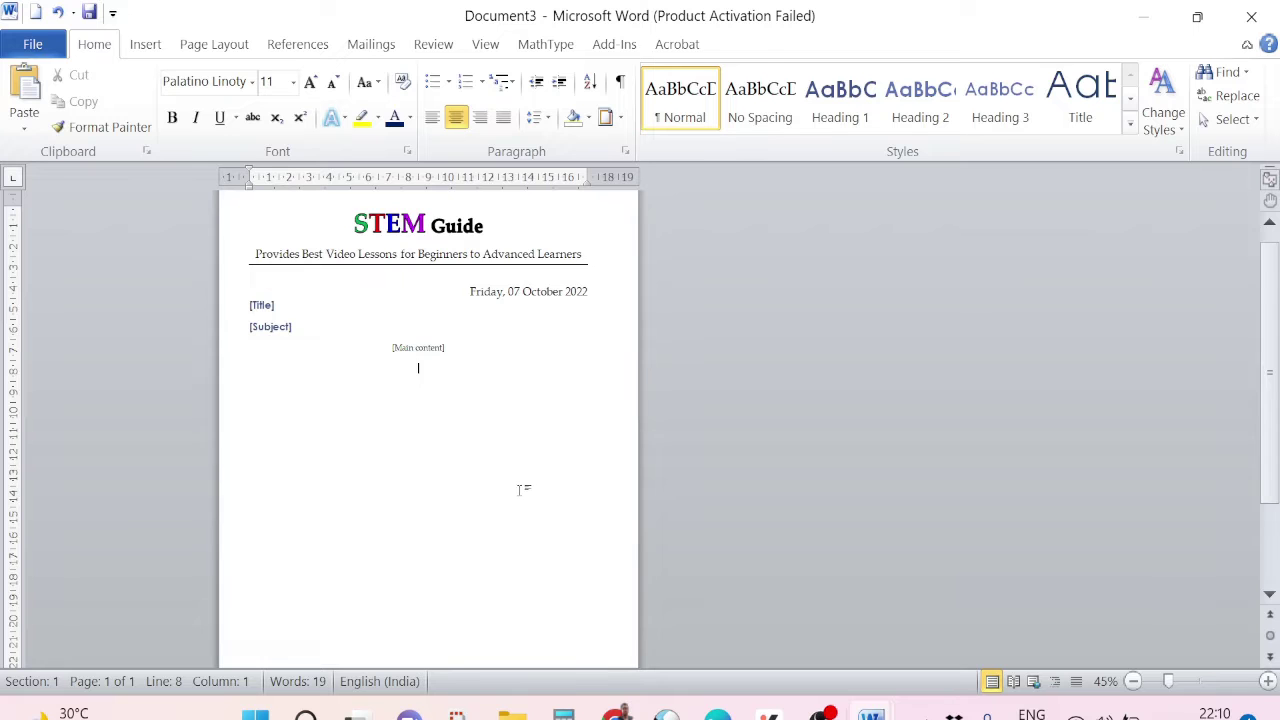
Step: Zoom the STEM Guide page to 100% and select the Friday, 07 October 2022 date field
scroll(510, 475, "up", 1)
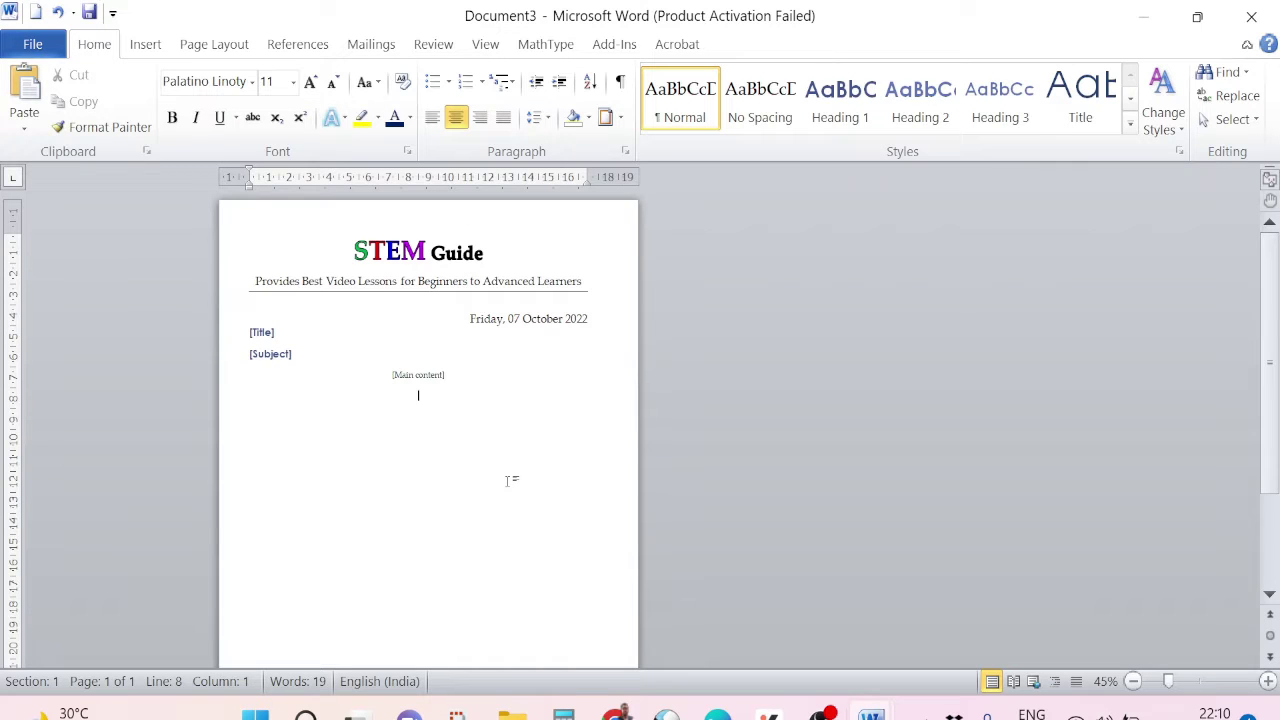
scroll(508, 483, "down", 3)
scroll(508, 485, "down", 3)
scroll(506, 490, "up", 5)
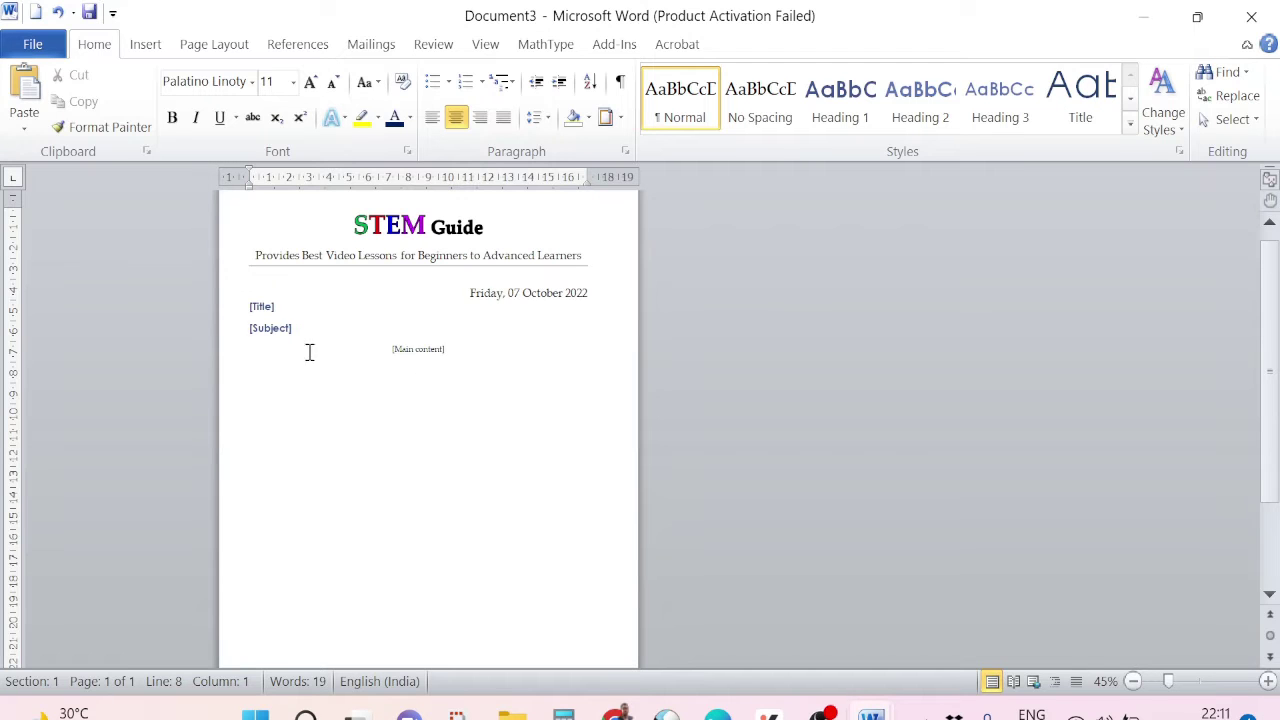
scroll(391, 445, "down", 2)
scroll(391, 445, "down", 2)
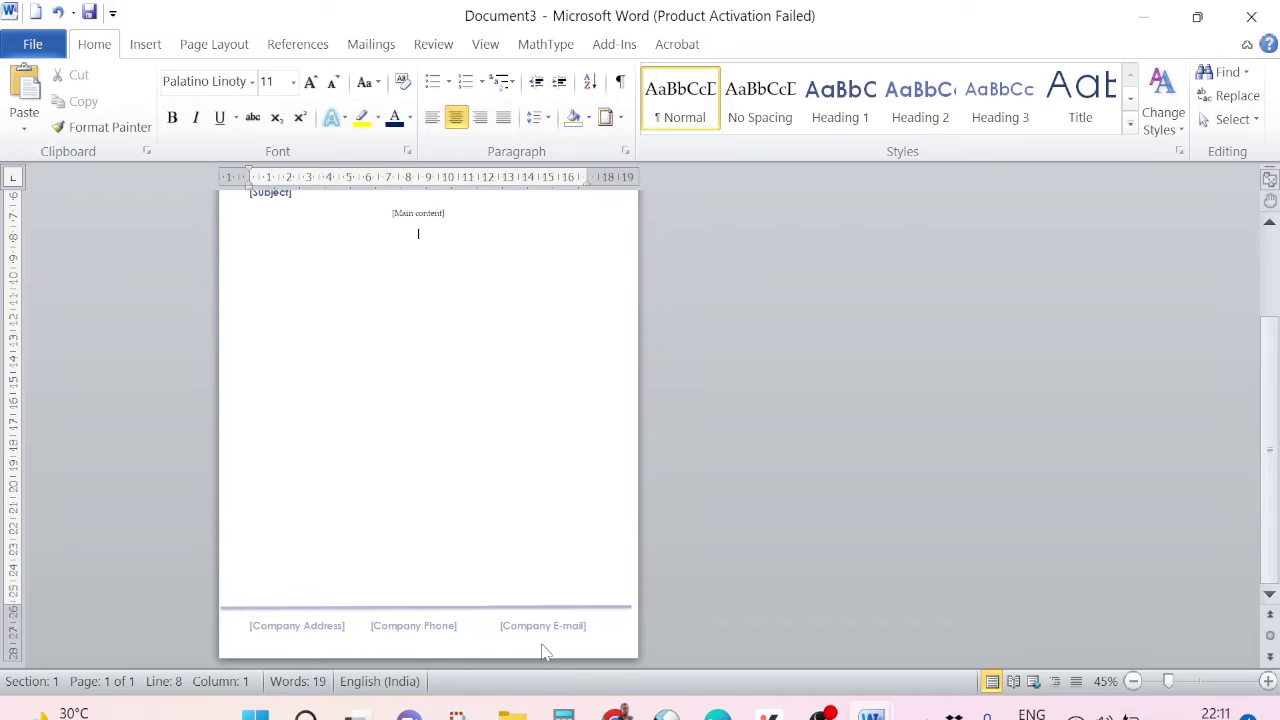
scroll(558, 432, "up", 2)
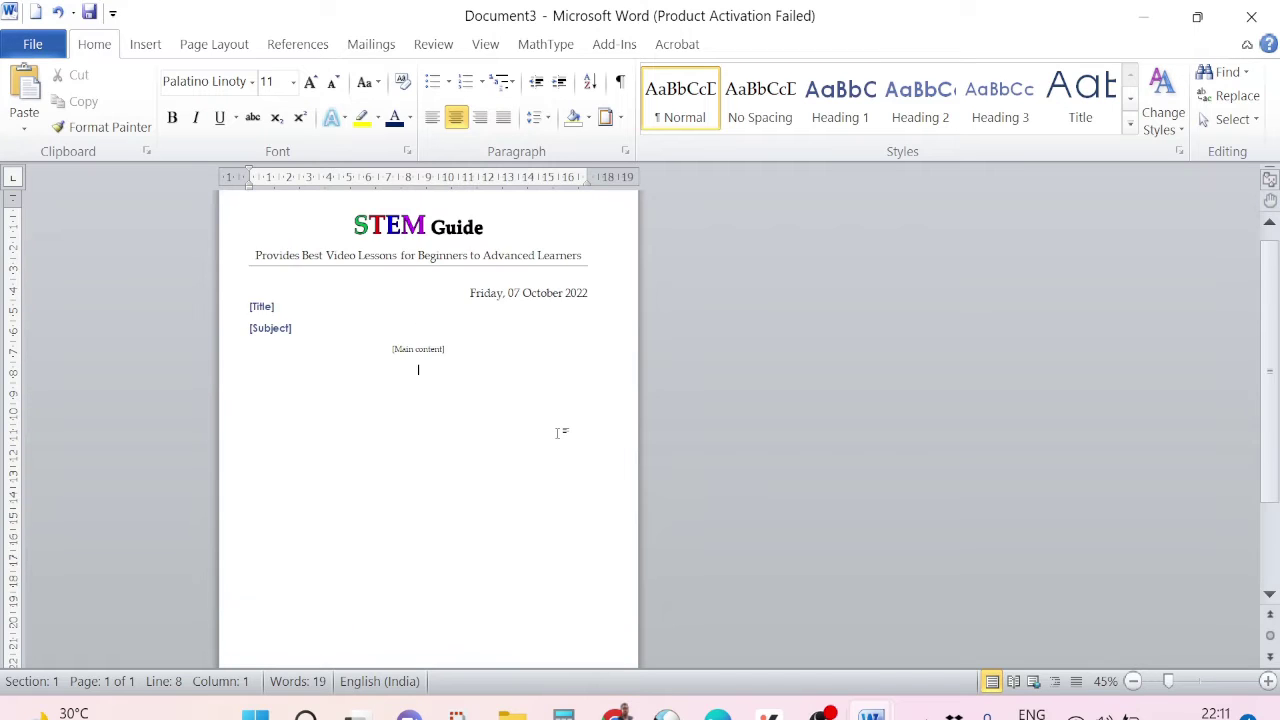
scroll(560, 429, "up", 6, "ctrl")
key("alt")
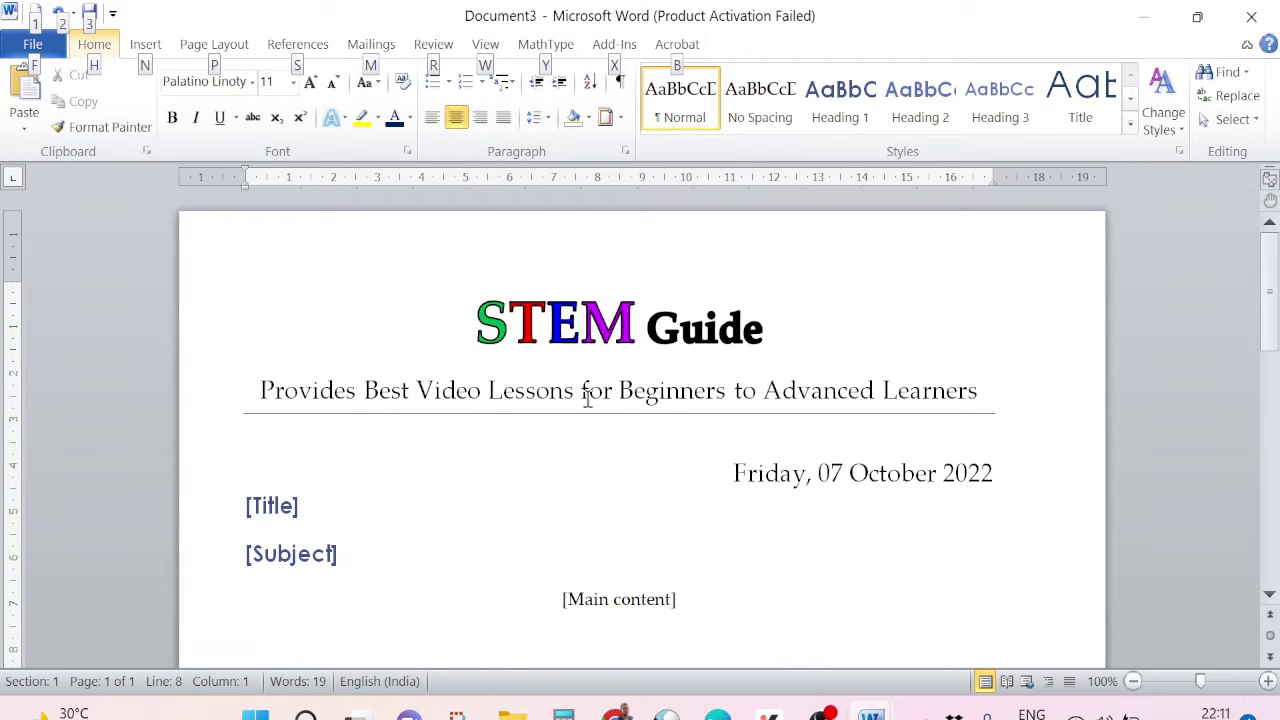
left_click(770, 470)
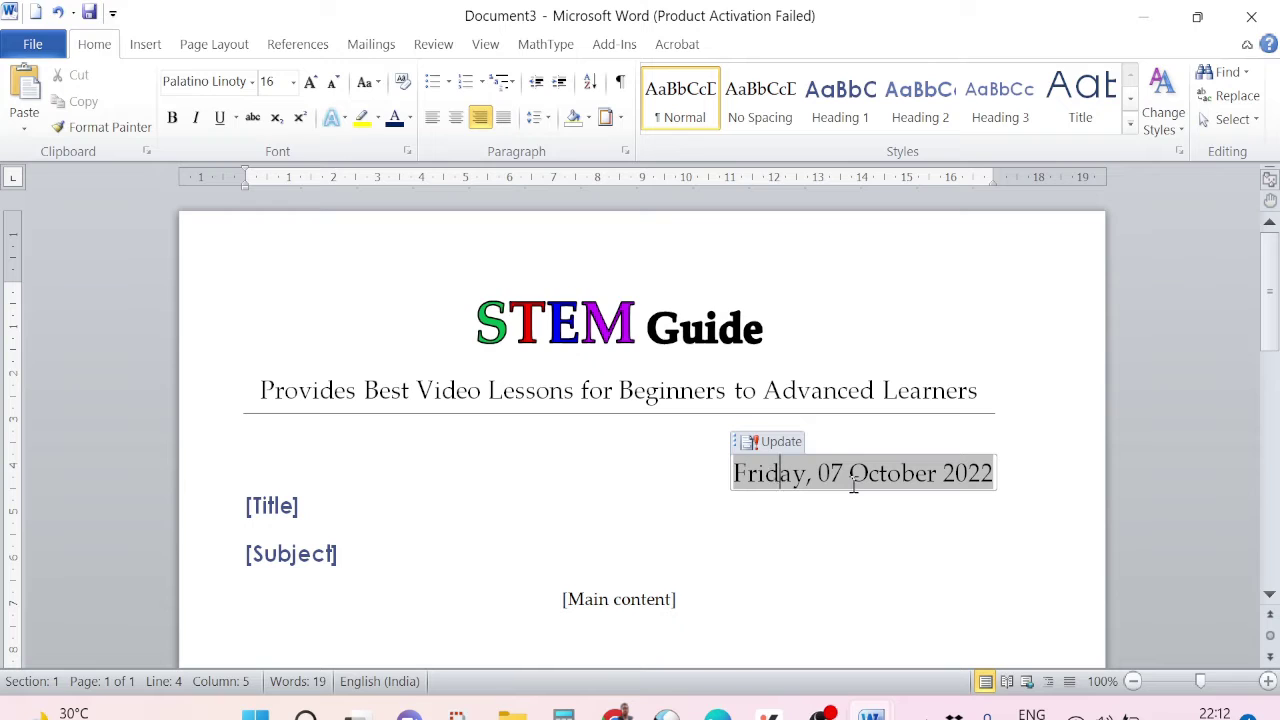
Step: Check the lower page, then place the cursor in the STEM Guide heading
scroll(633, 483, "down", 2)
scroll(631, 490, "down", 3)
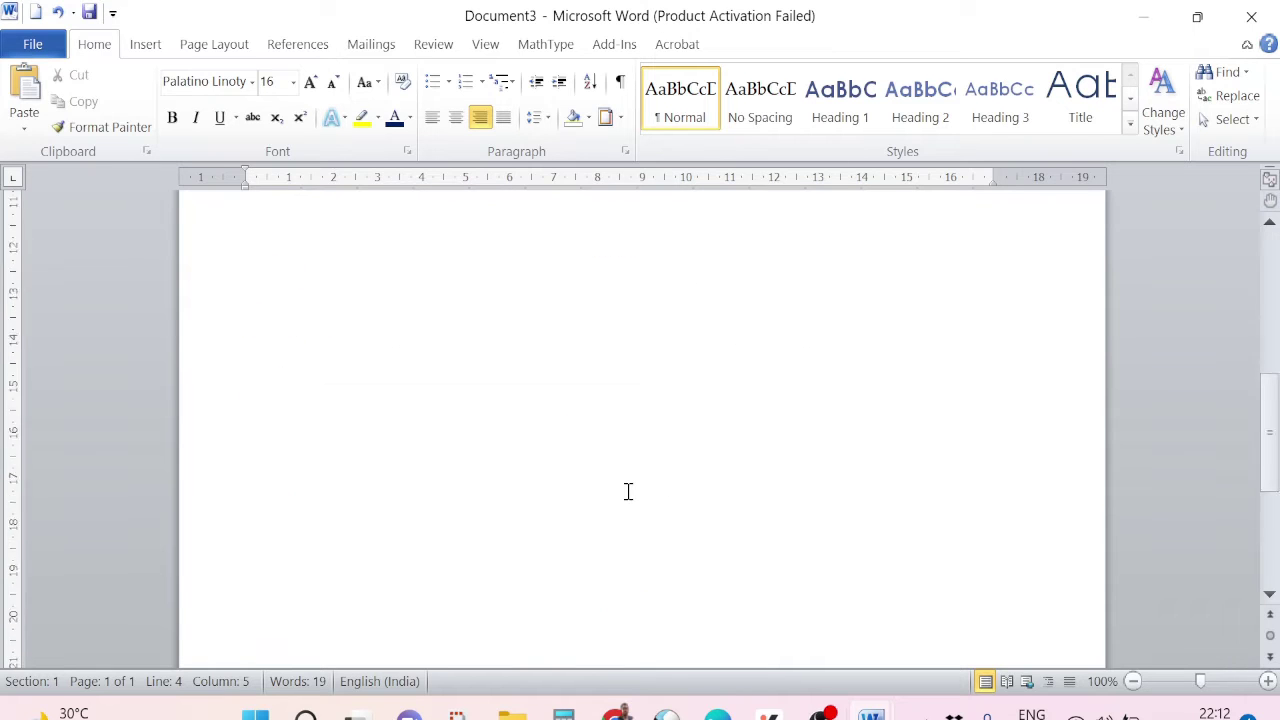
scroll(629, 502, "up", 5)
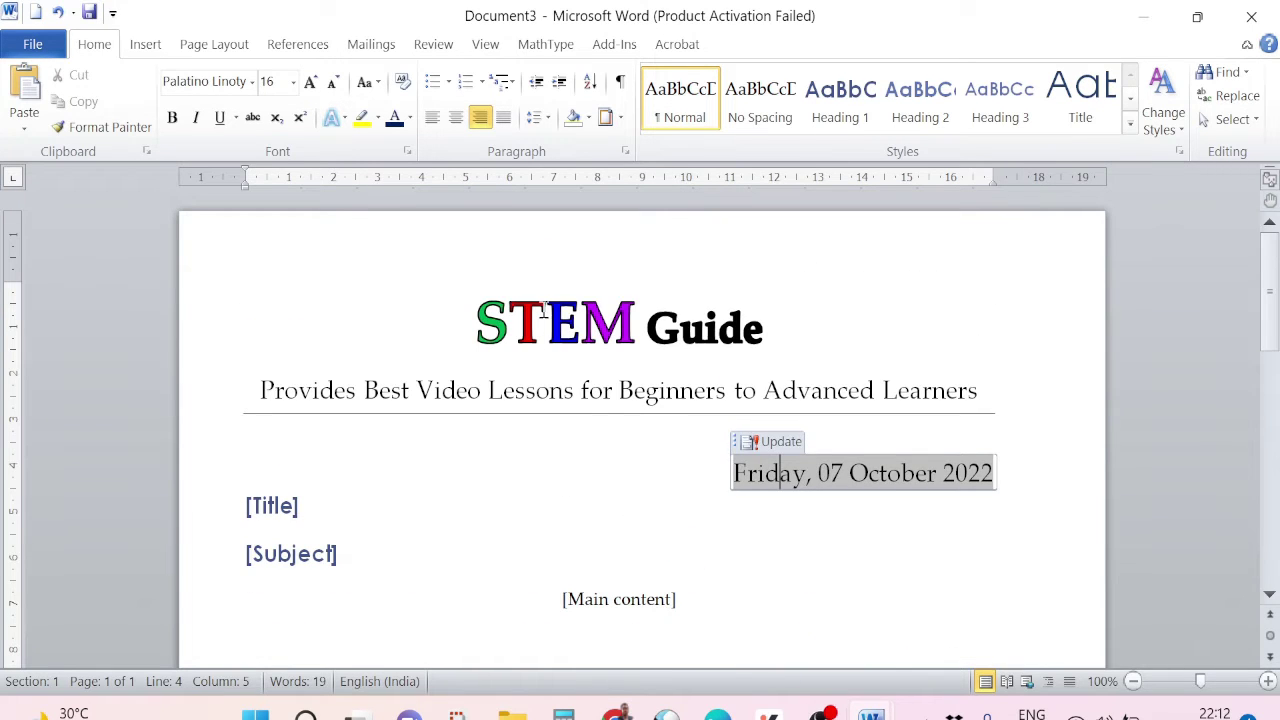
left_click(510, 314)
left_click_drag(476, 318, 637, 318)
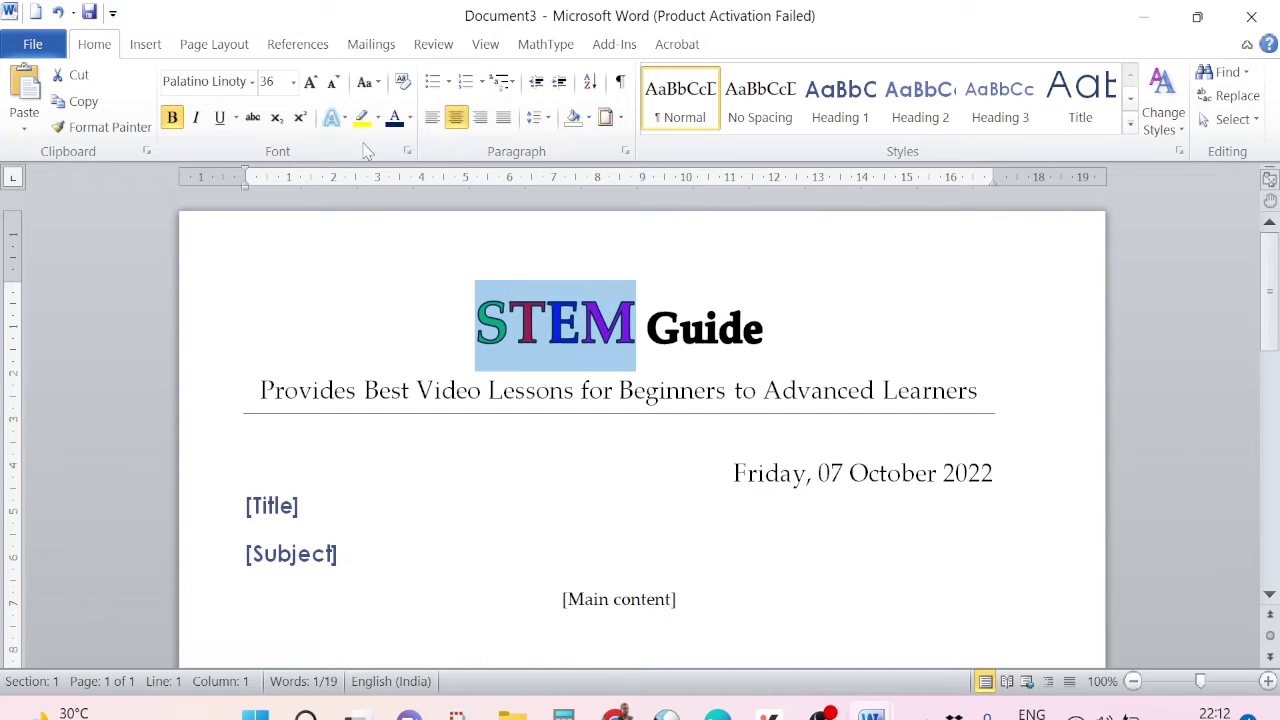
left_click(343, 117)
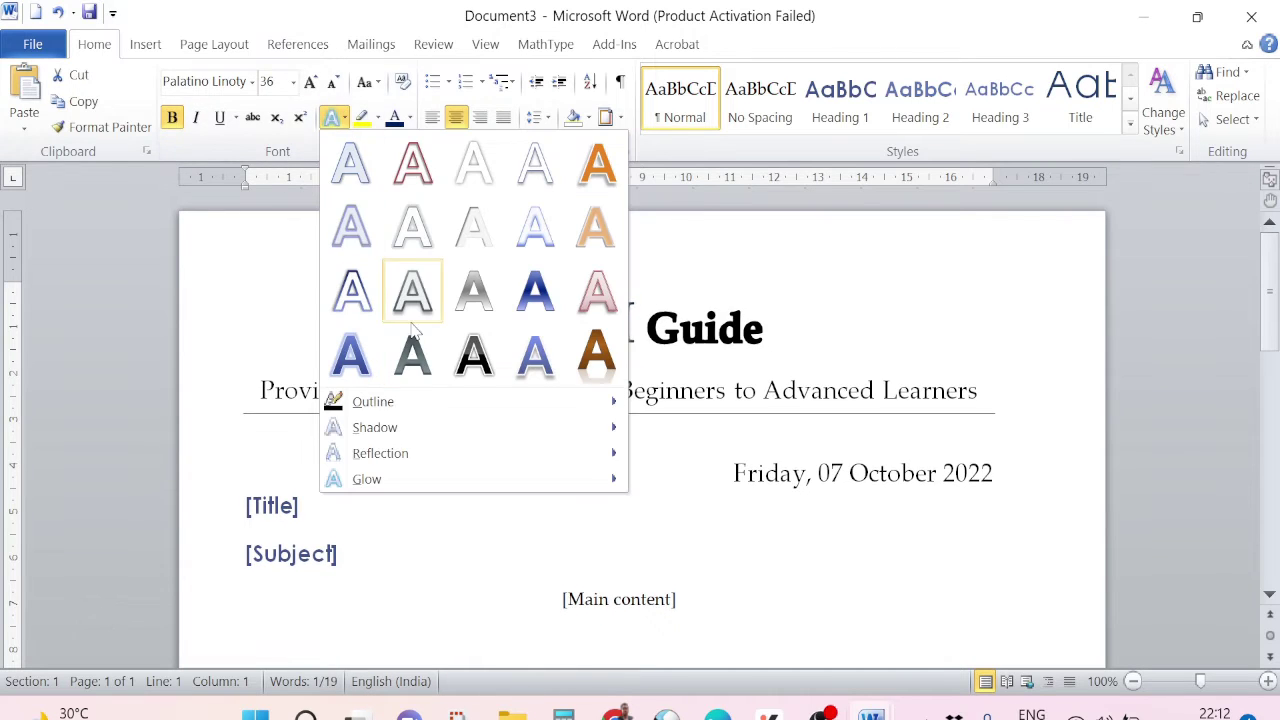
mouse_move(372, 405)
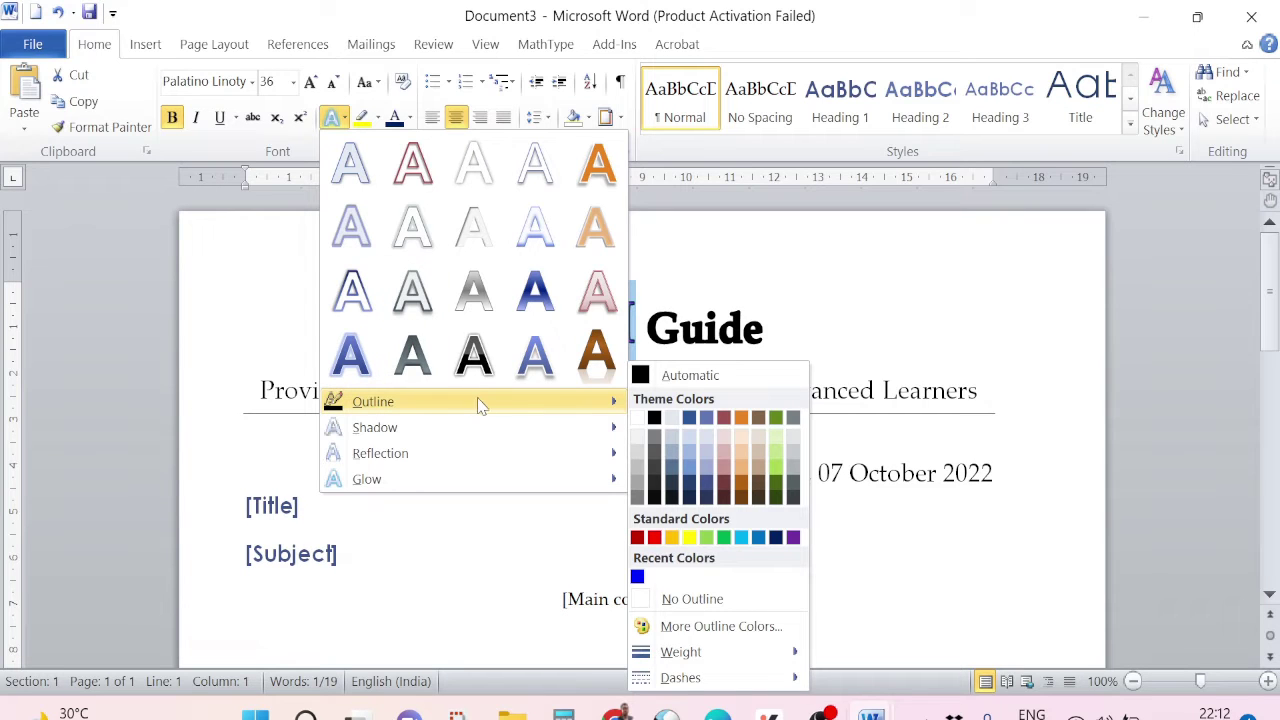
mouse_move(545, 430)
mouse_move(590, 457)
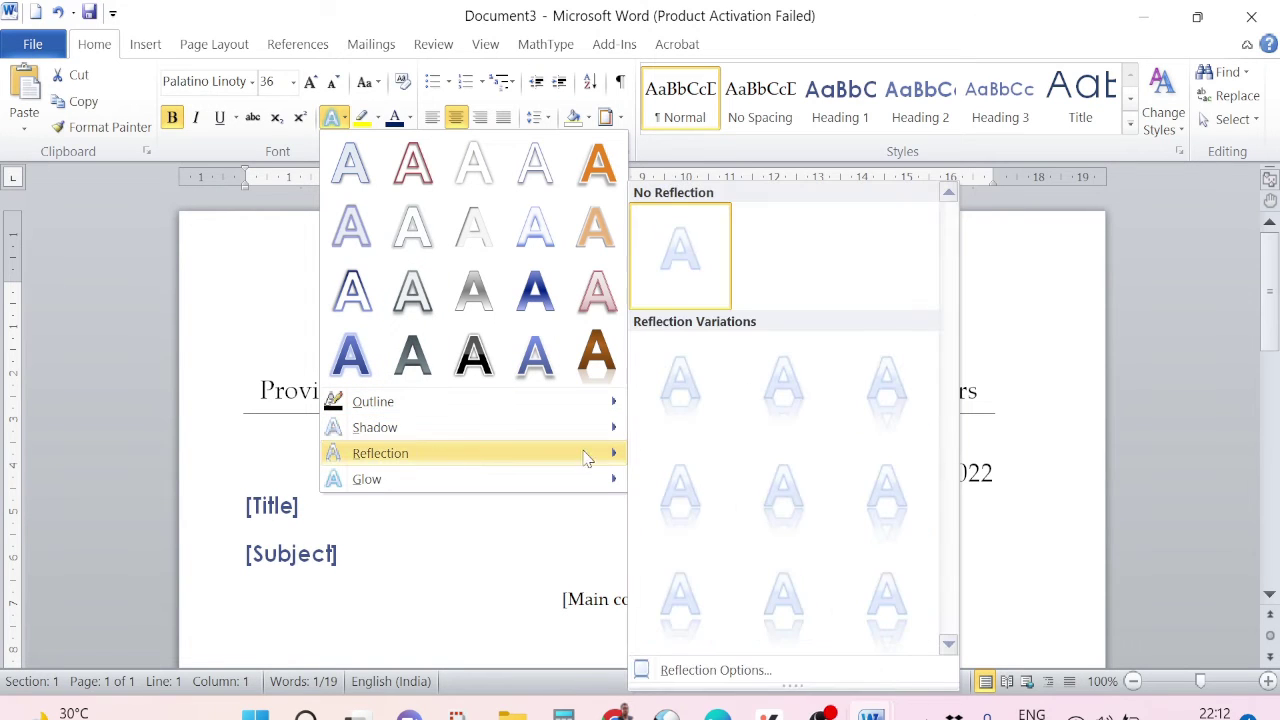
mouse_move(588, 484)
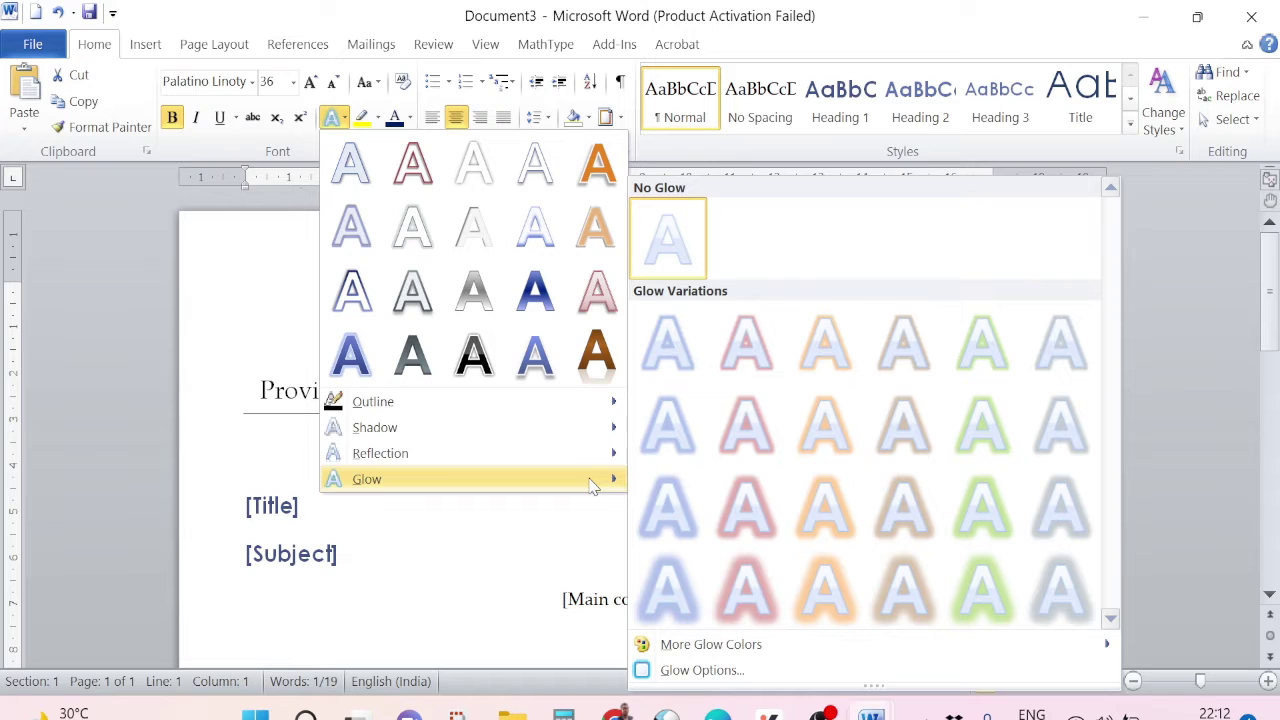
left_click(315, 292)
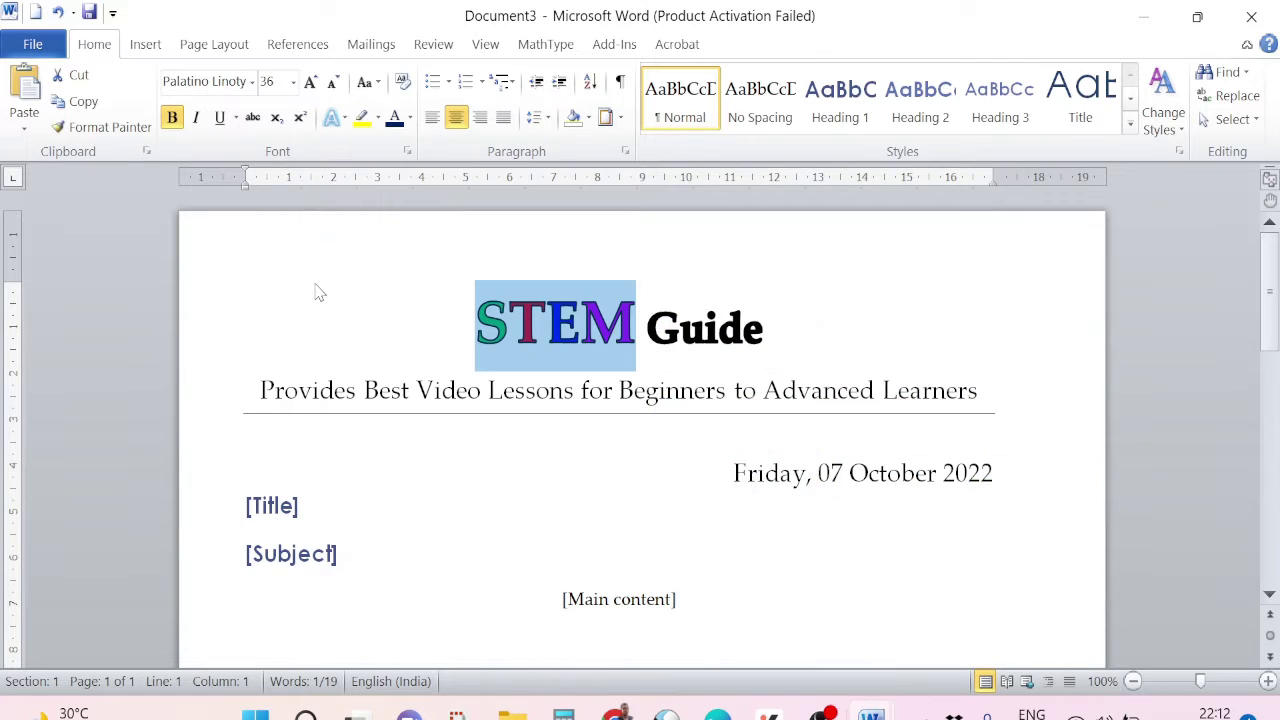
left_click(338, 296)
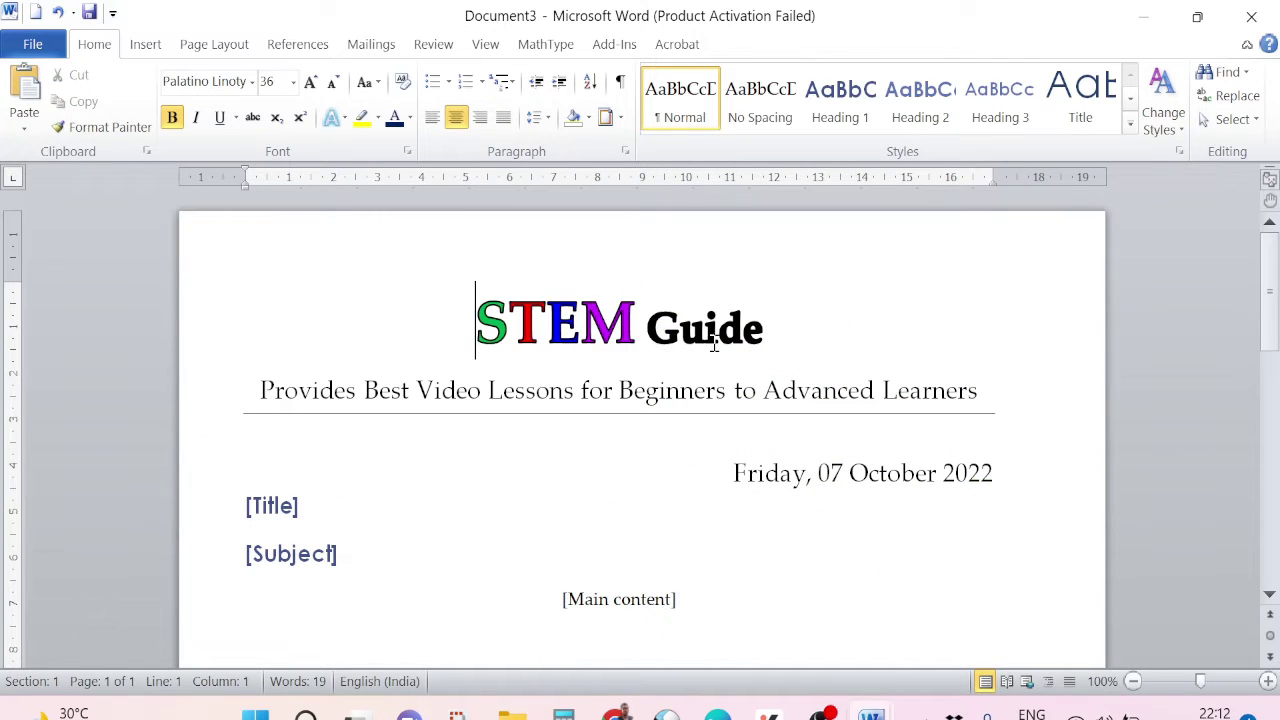
left_click(355, 395)
left_click(980, 405)
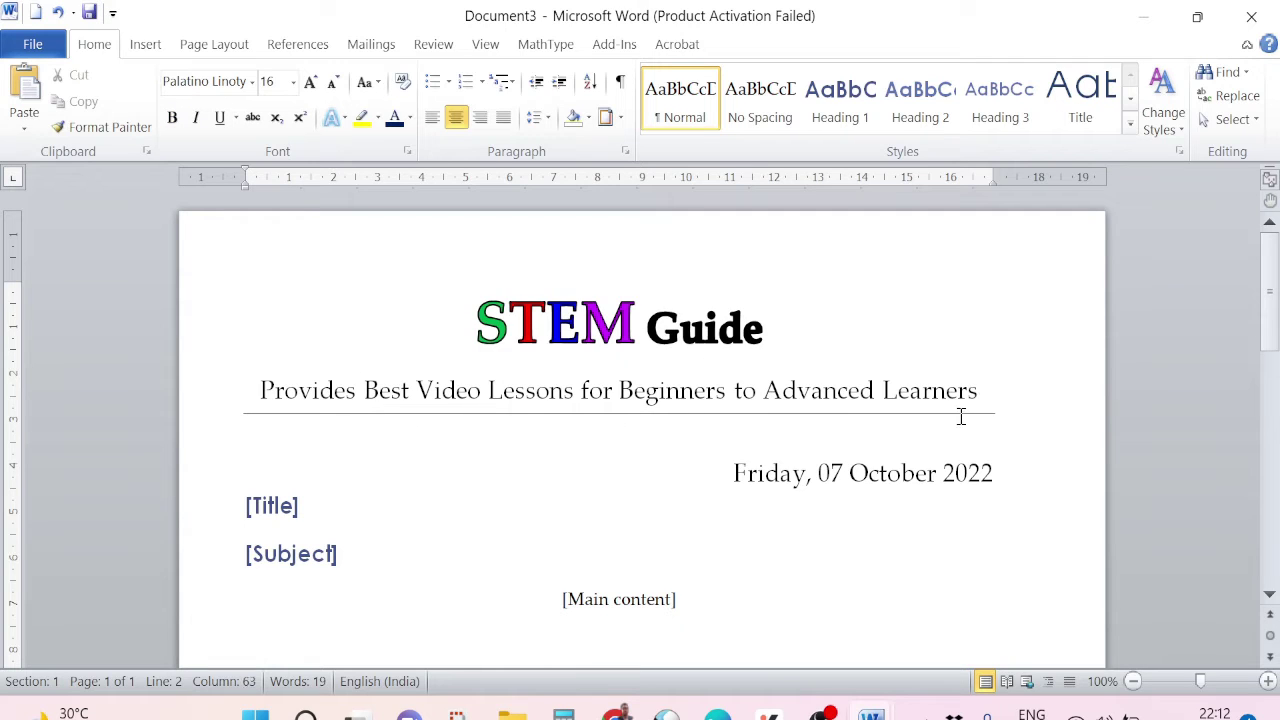
left_click(267, 413)
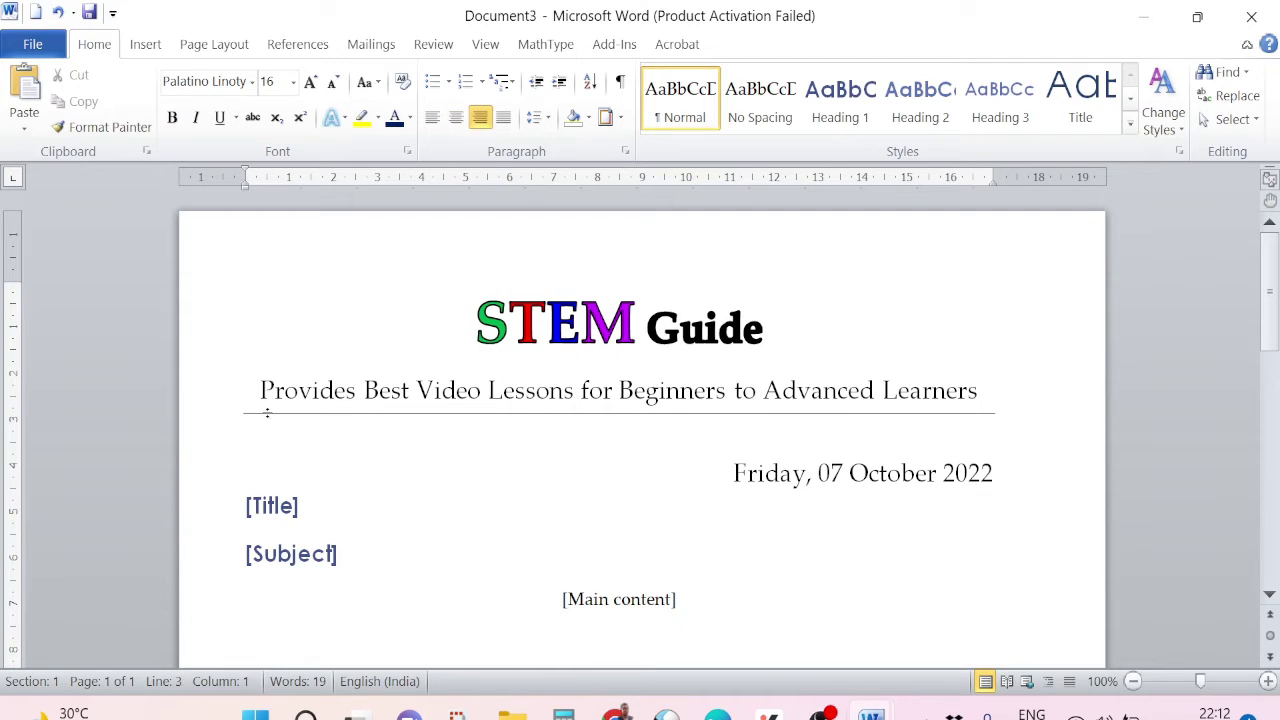
left_click(620, 118)
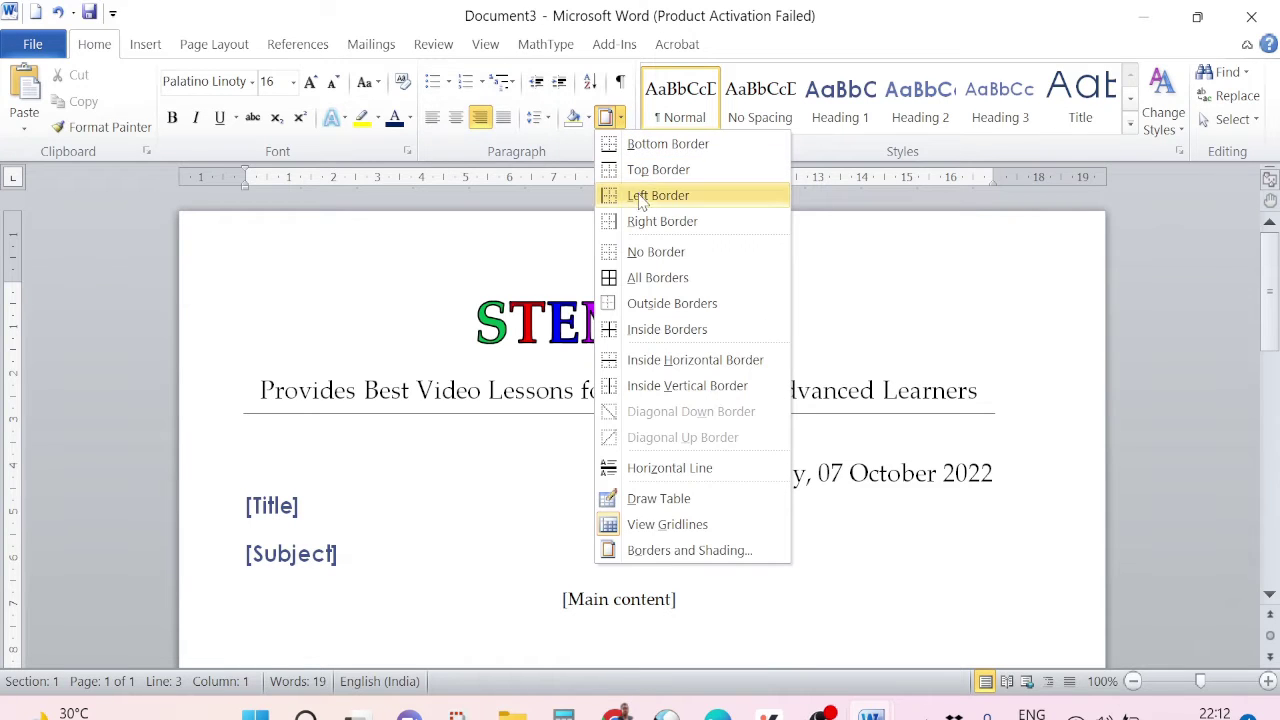
left_click(650, 251)
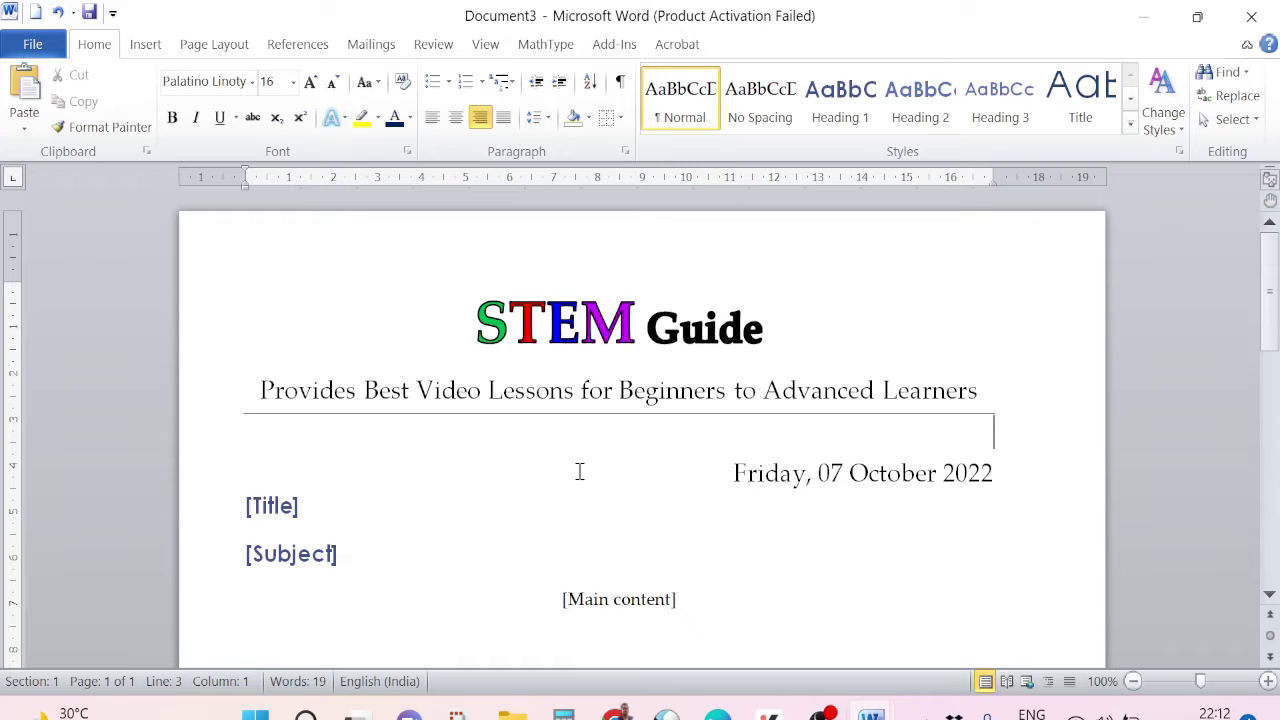
left_click(980, 390)
left_click(620, 118)
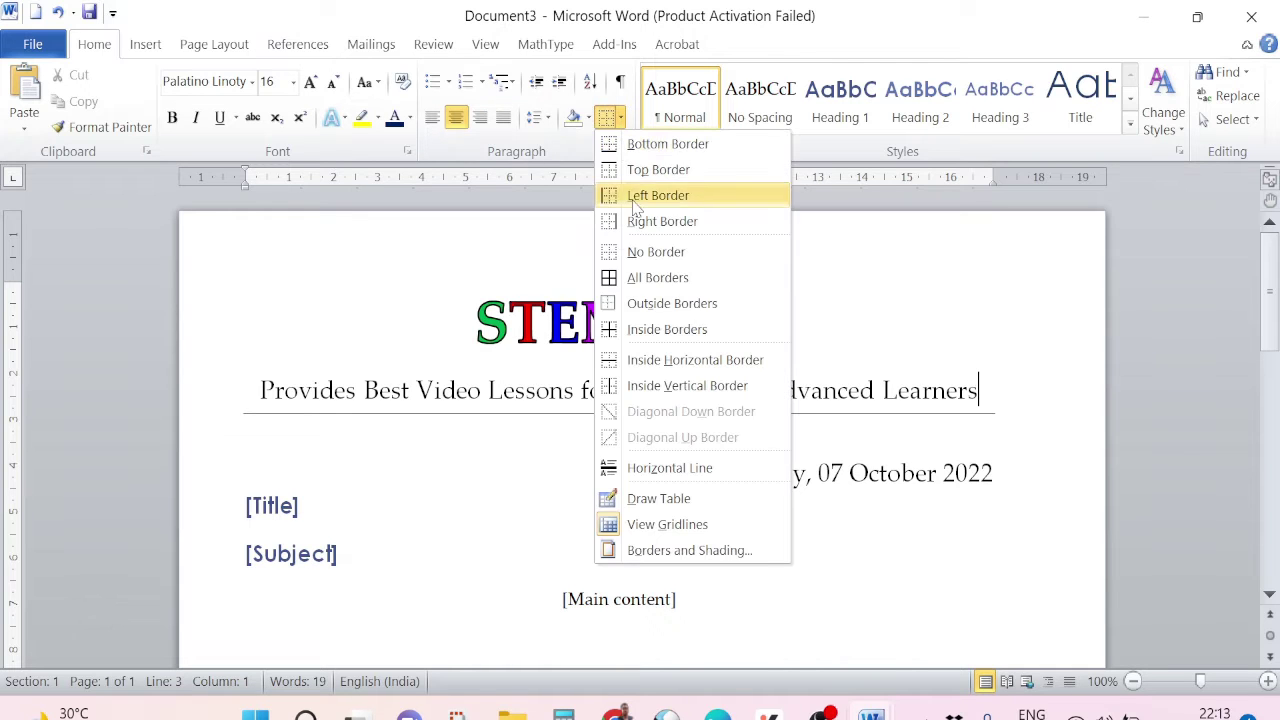
left_click(634, 250)
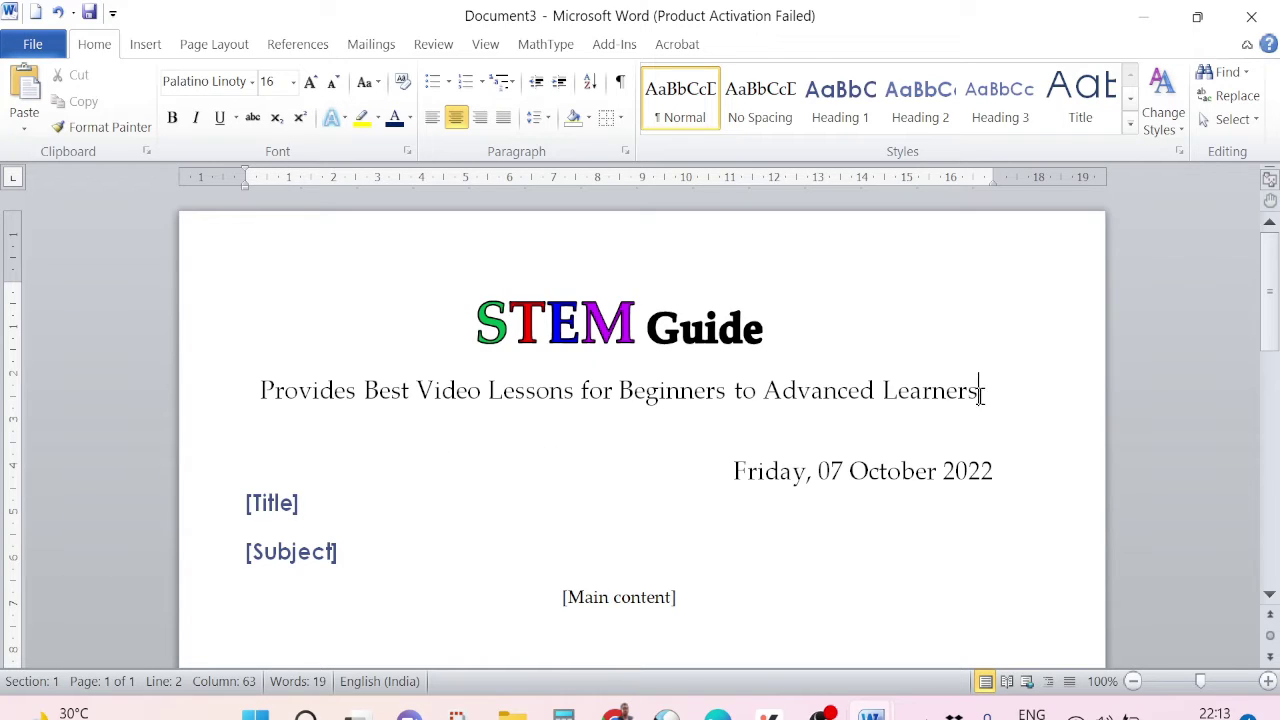
left_click(621, 118)
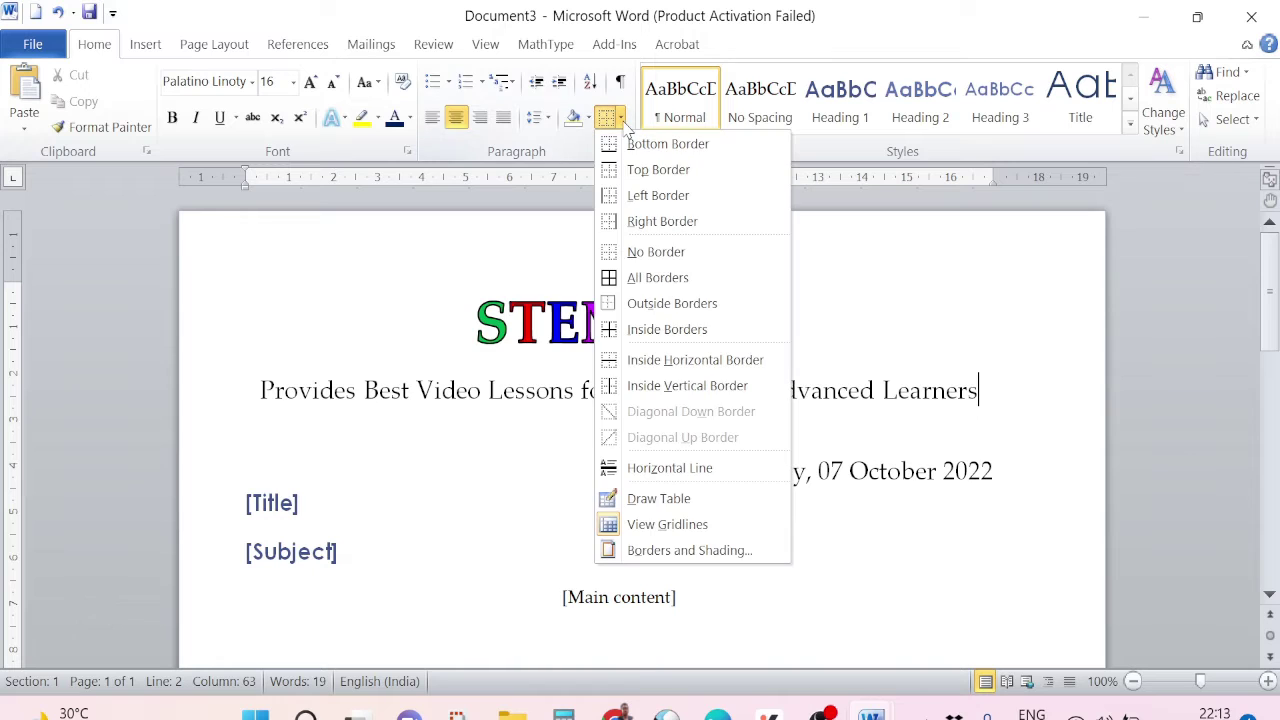
left_click(660, 144)
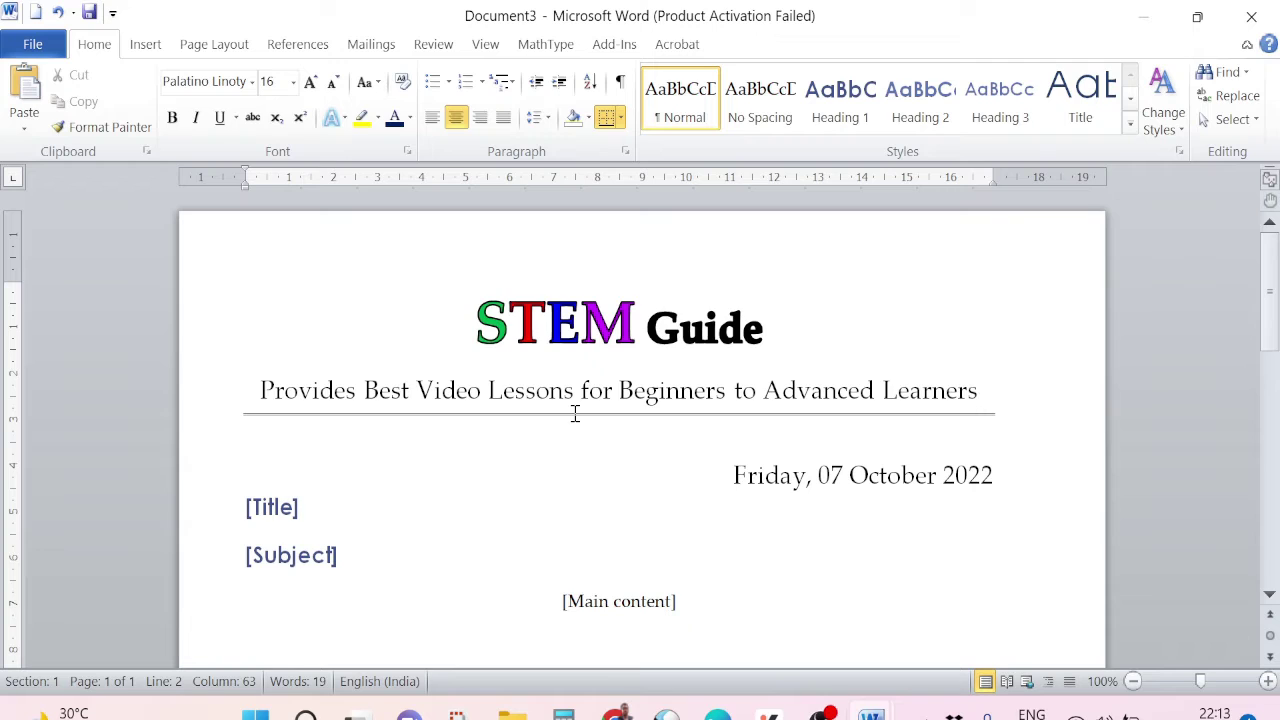
scroll(585, 425, "down", 2)
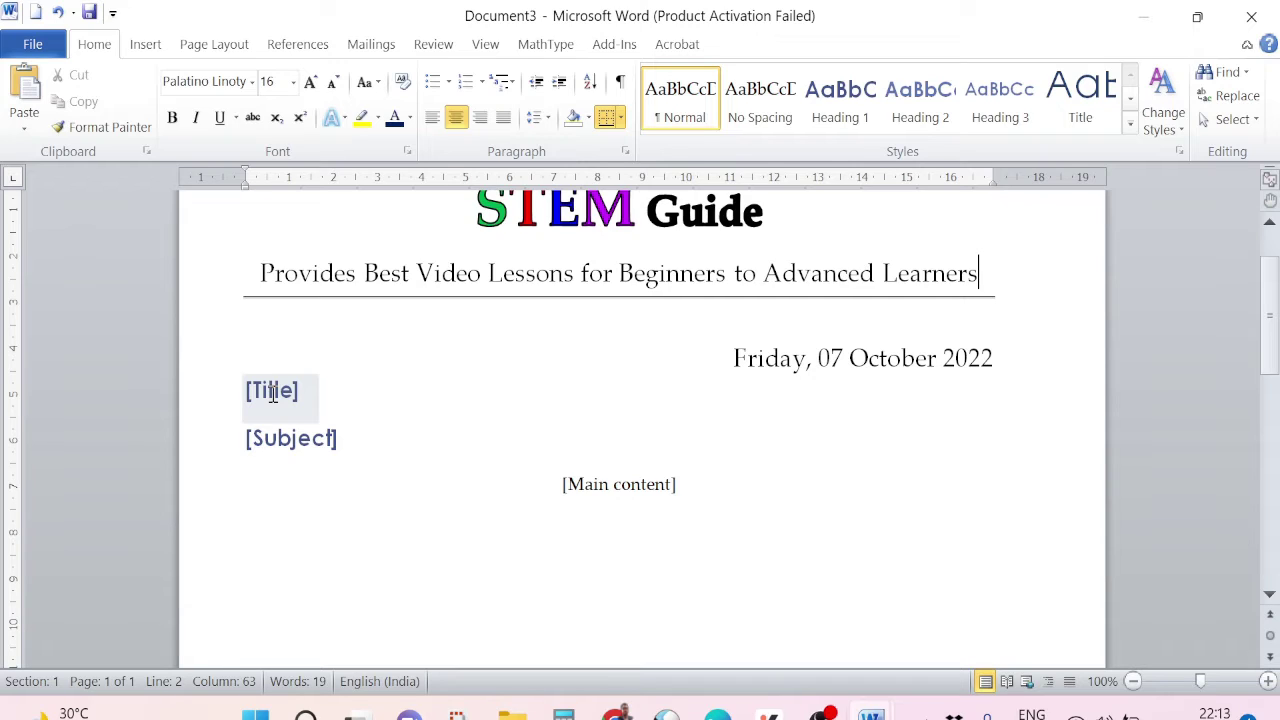
Step: Select the [Title], [Subject] and [Main content] placeholders in turn
left_click(272, 393)
left_click(292, 436)
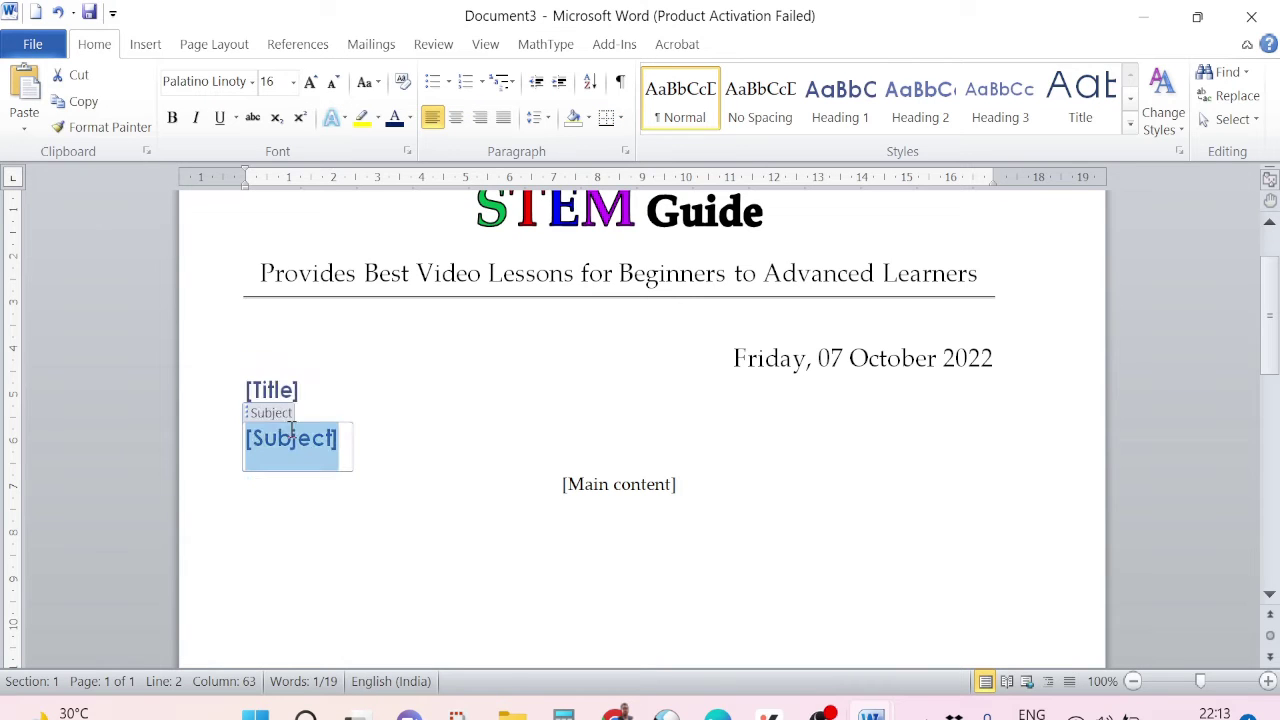
left_click(643, 482)
scroll(640, 514, "down", 10)
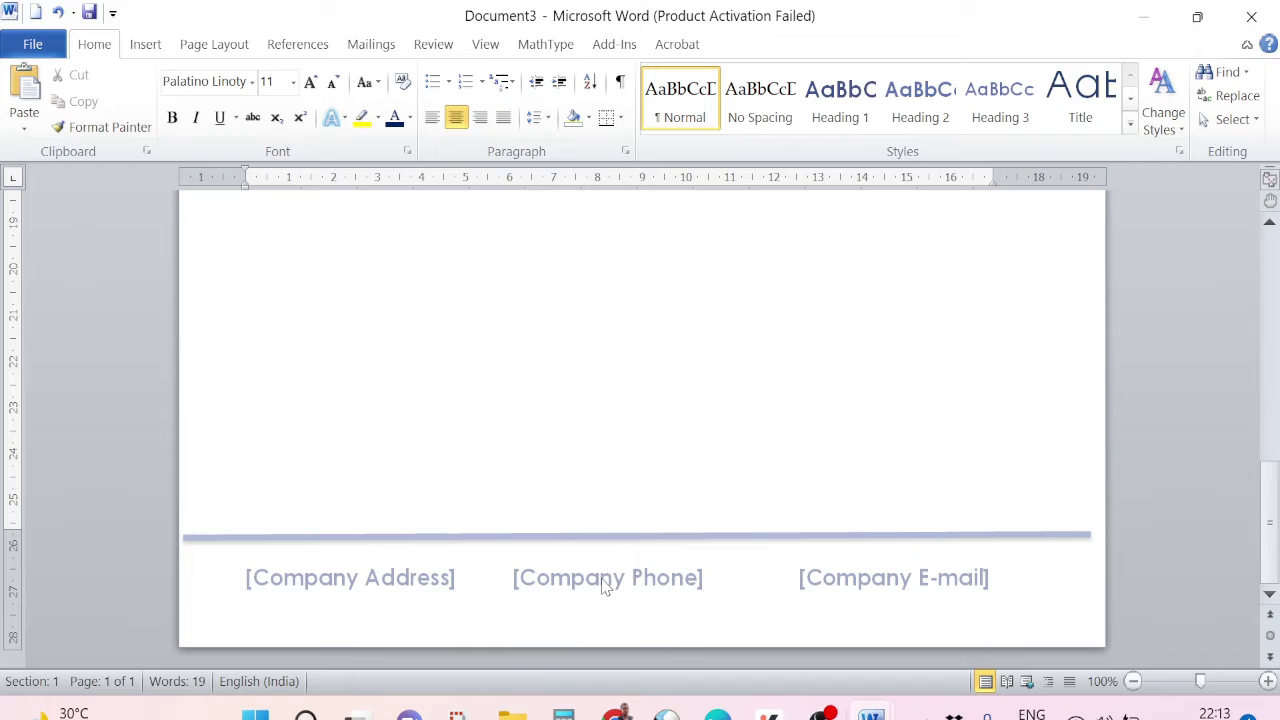
scroll(737, 437, "up", 10)
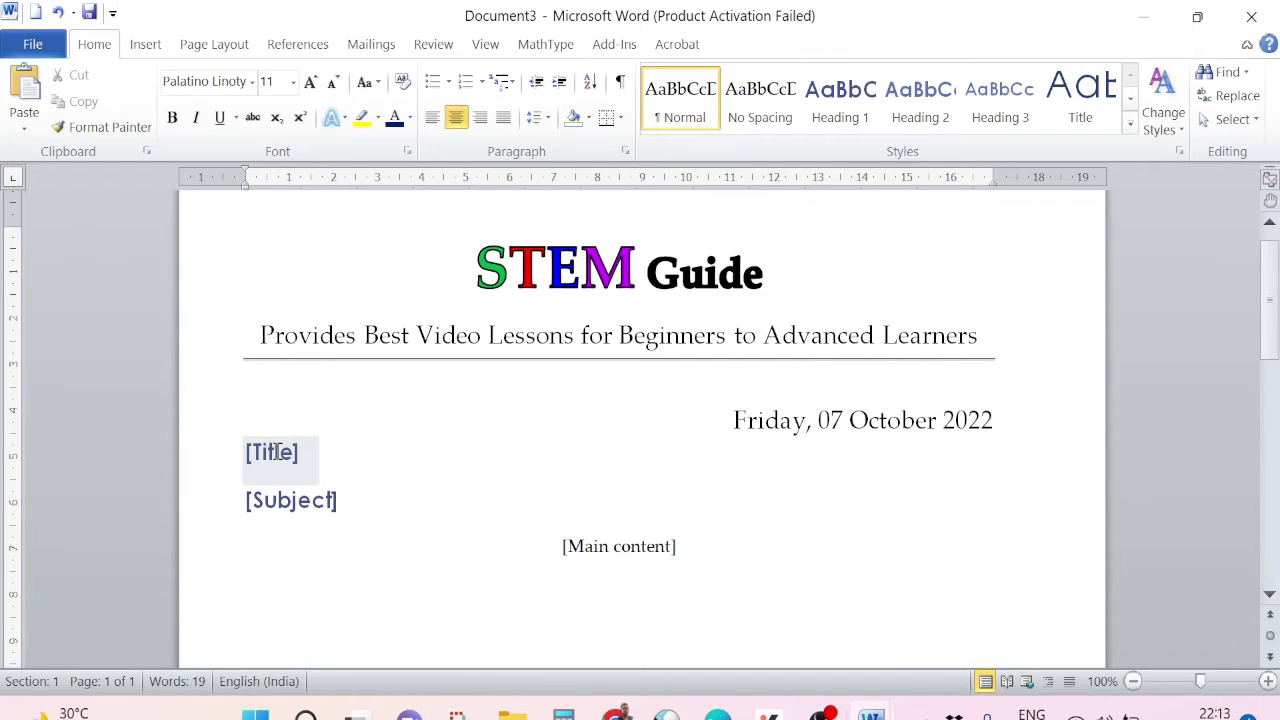
Step: Add an empty left-aligned line after the [Main content] placeholder
left_click(726, 530)
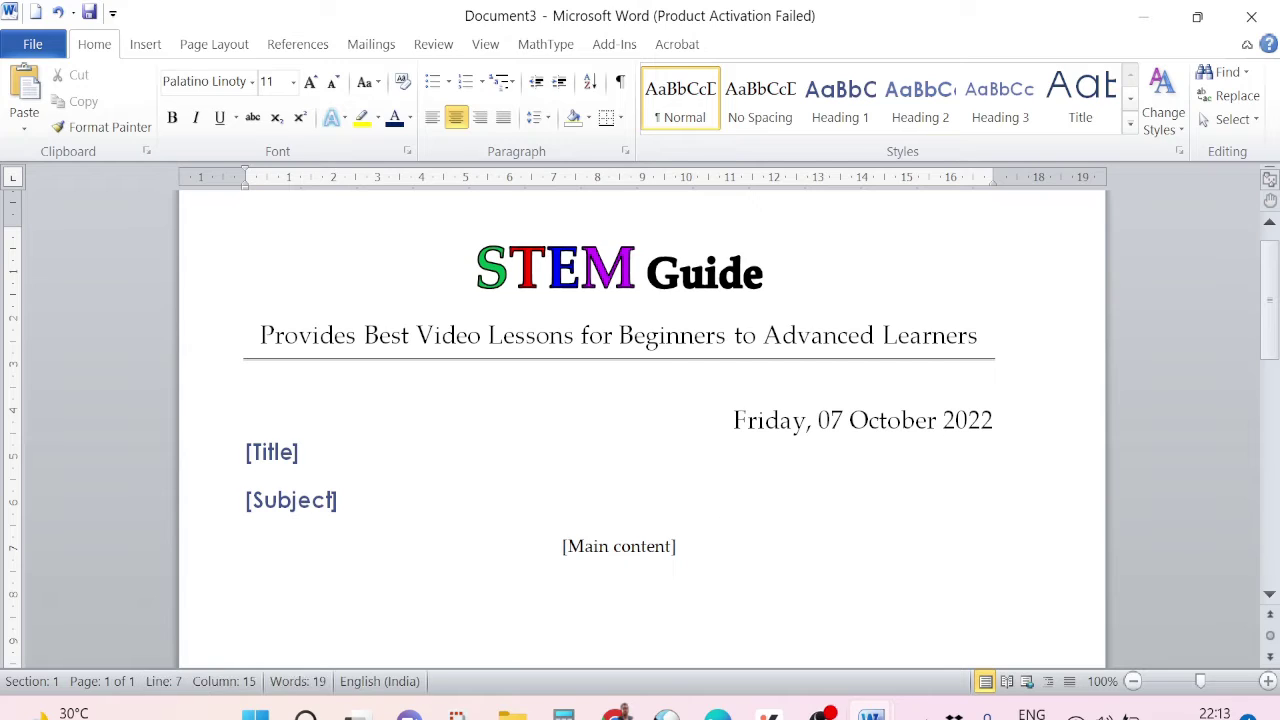
key("Return")
key("ctrl+l")
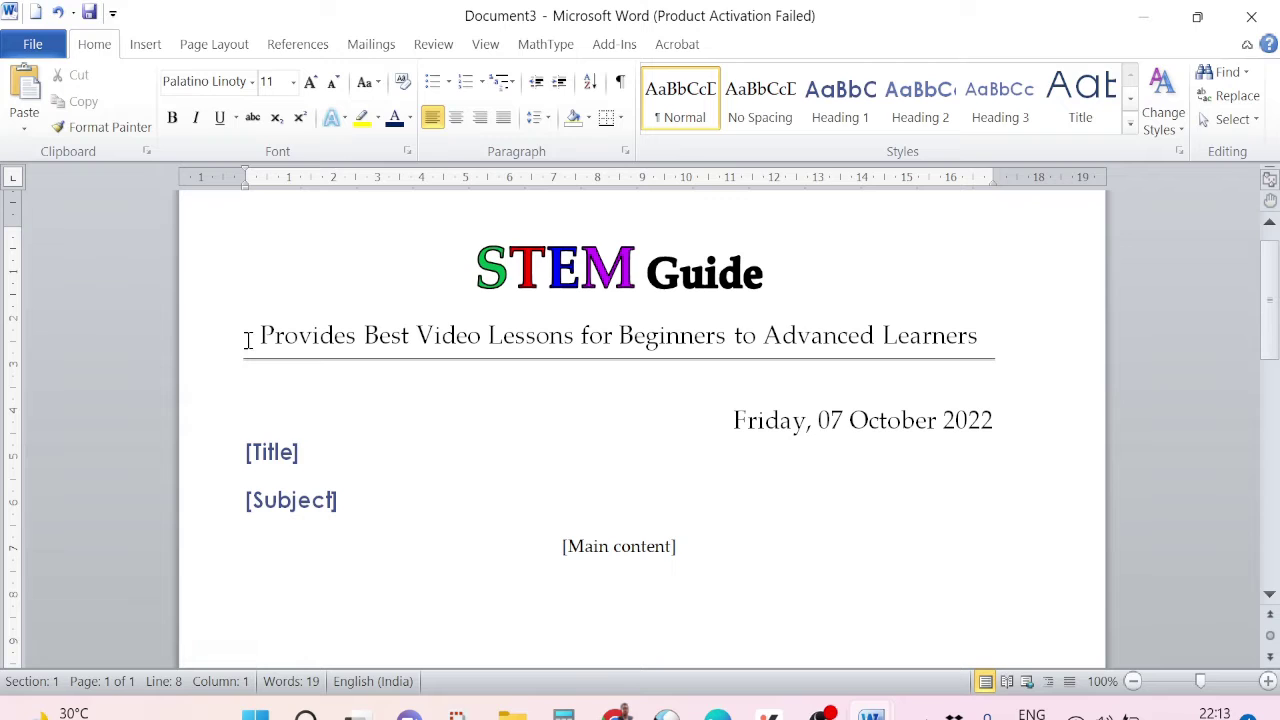
Step: Insert a Title document property field and style it Heading 1
left_click(146, 48)
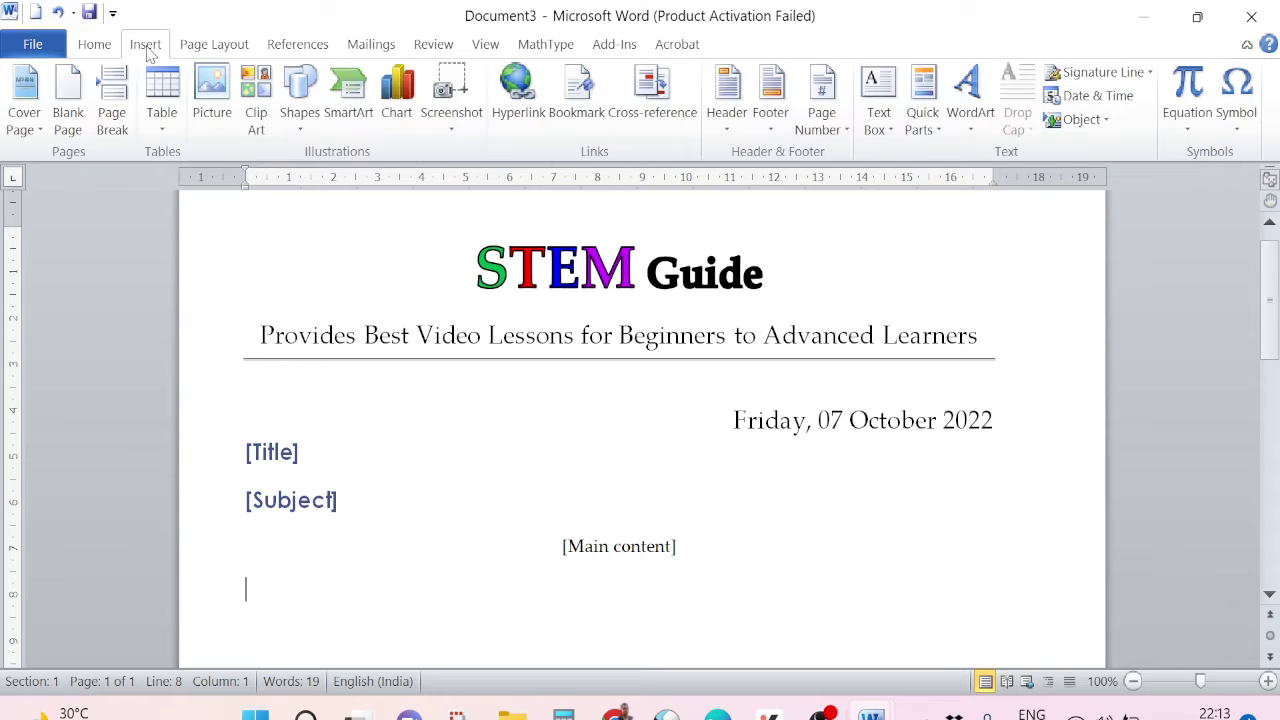
left_click(941, 133)
mouse_move(948, 186)
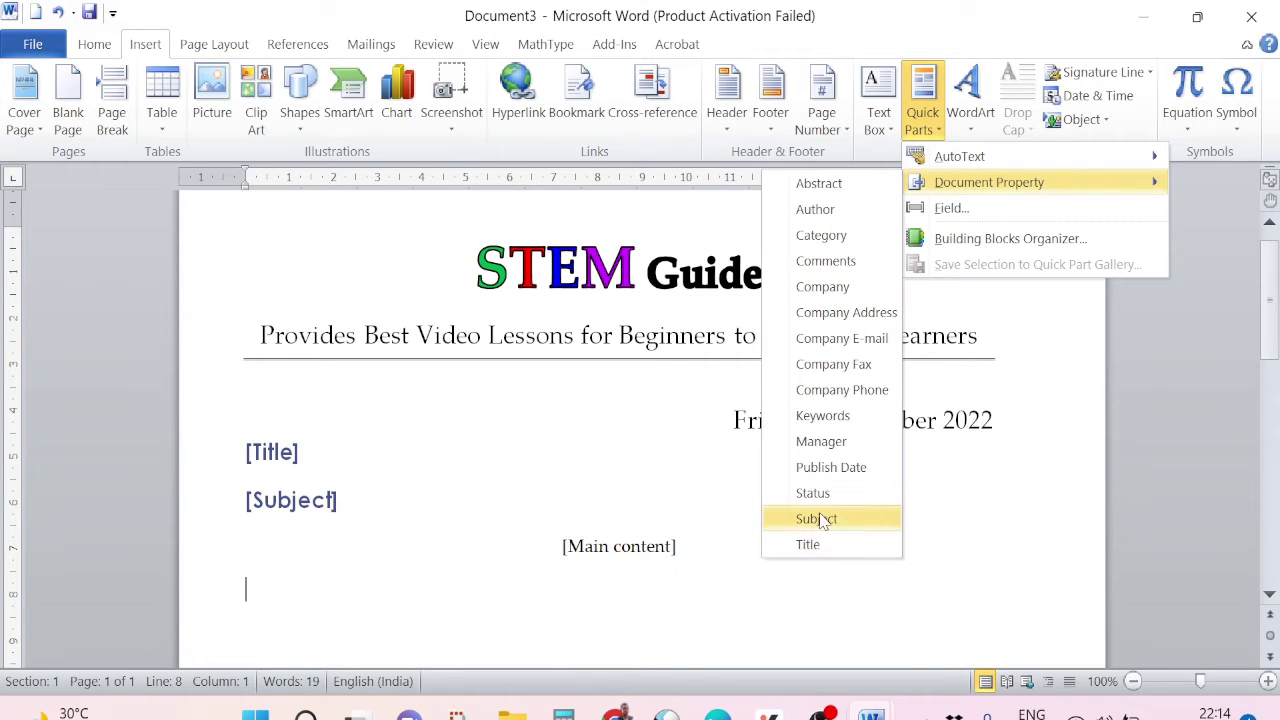
left_click(818, 548)
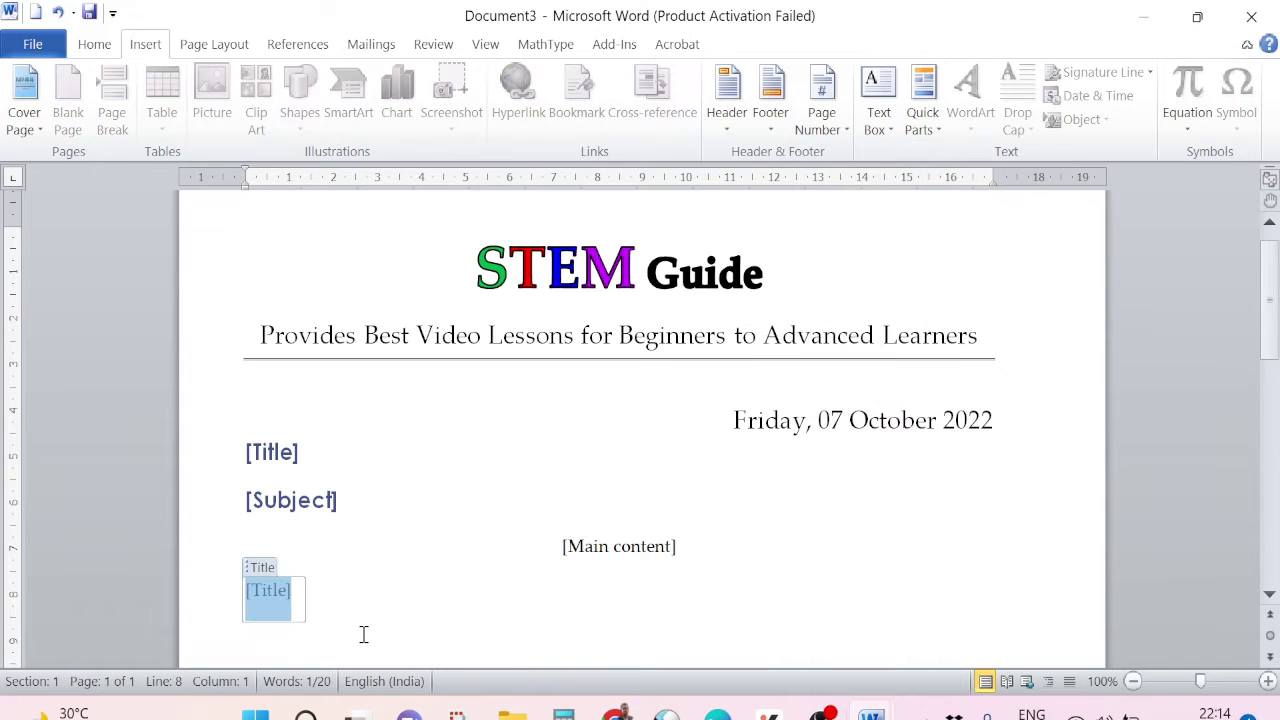
right_click(270, 596)
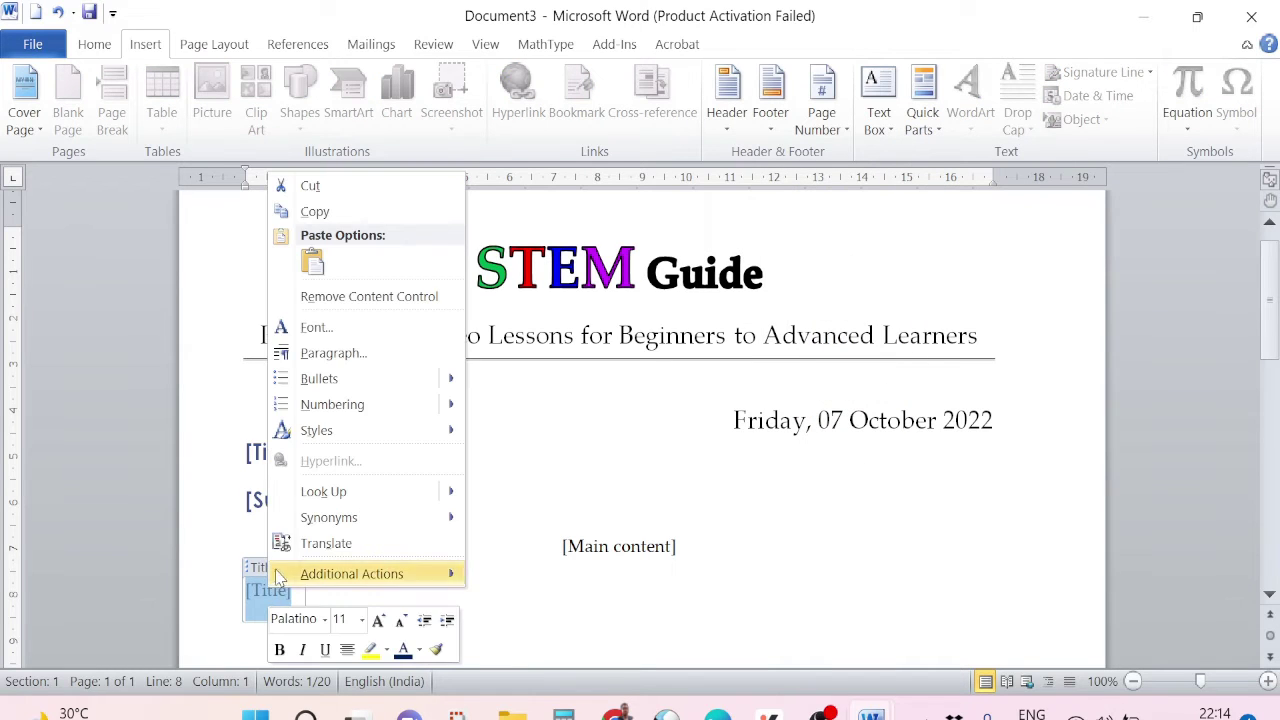
mouse_move(388, 434)
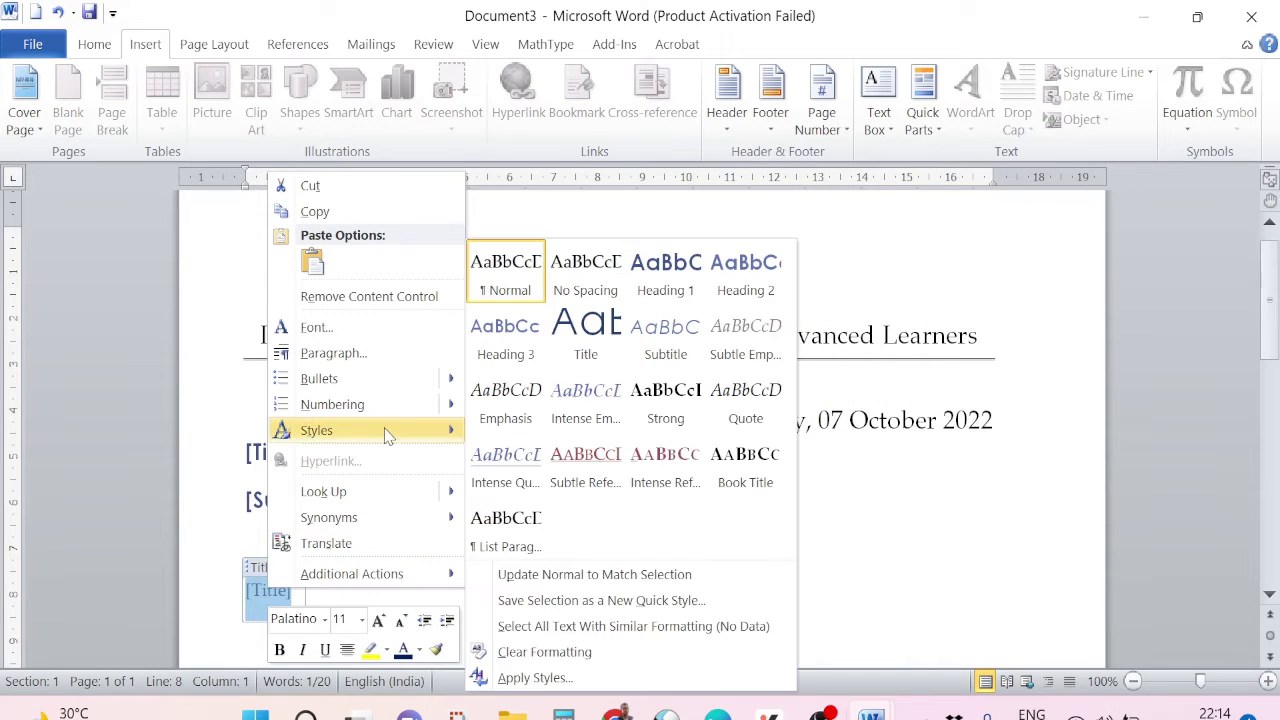
left_click(650, 288)
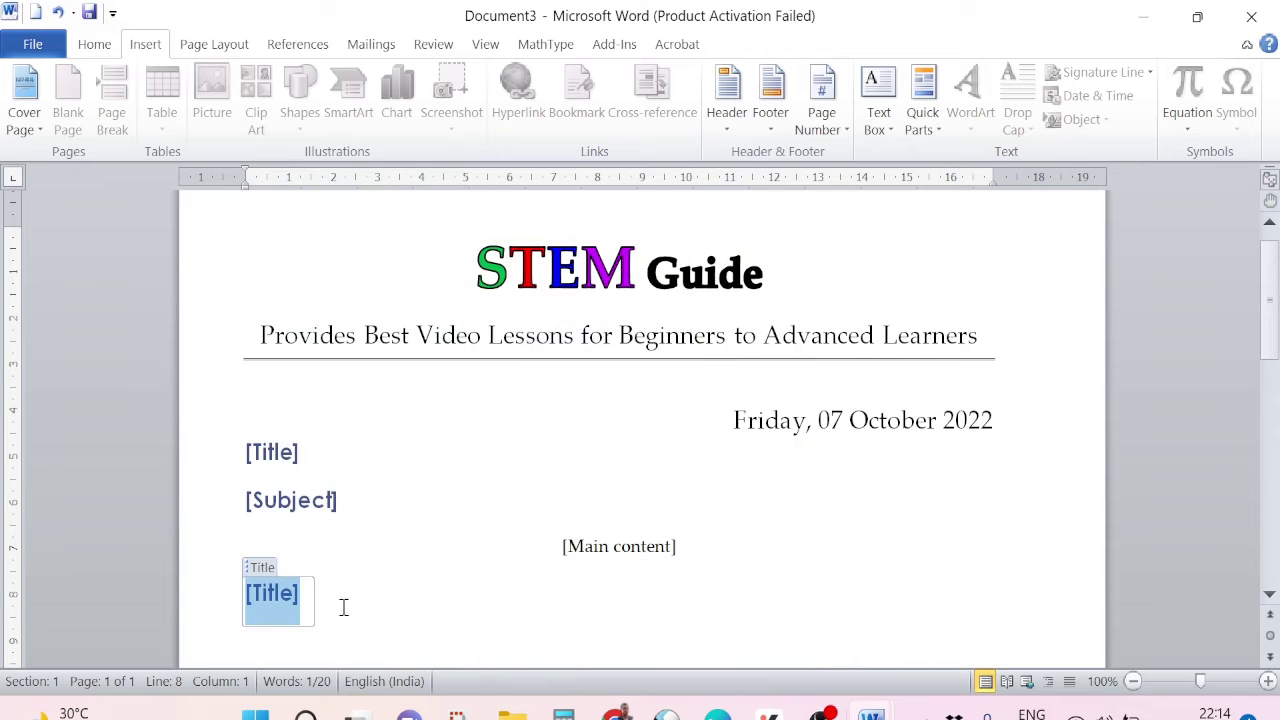
left_click(405, 594)
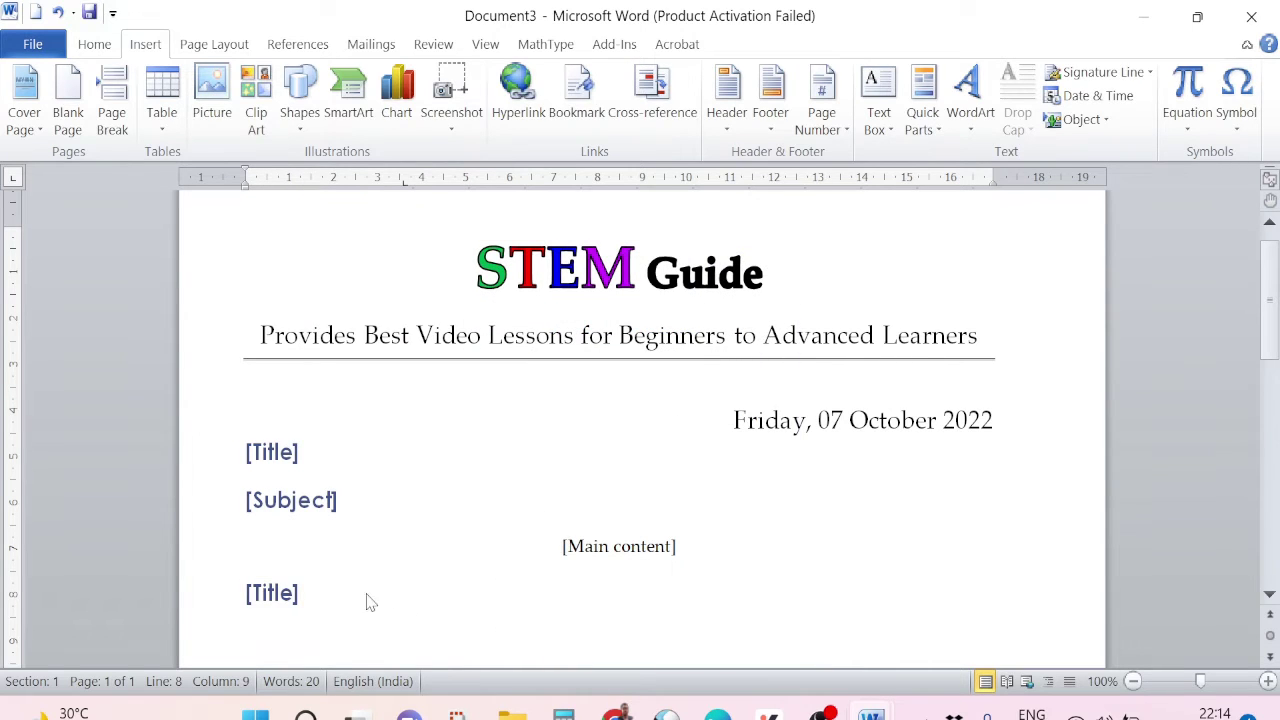
left_click(366, 598)
double_click(367, 594)
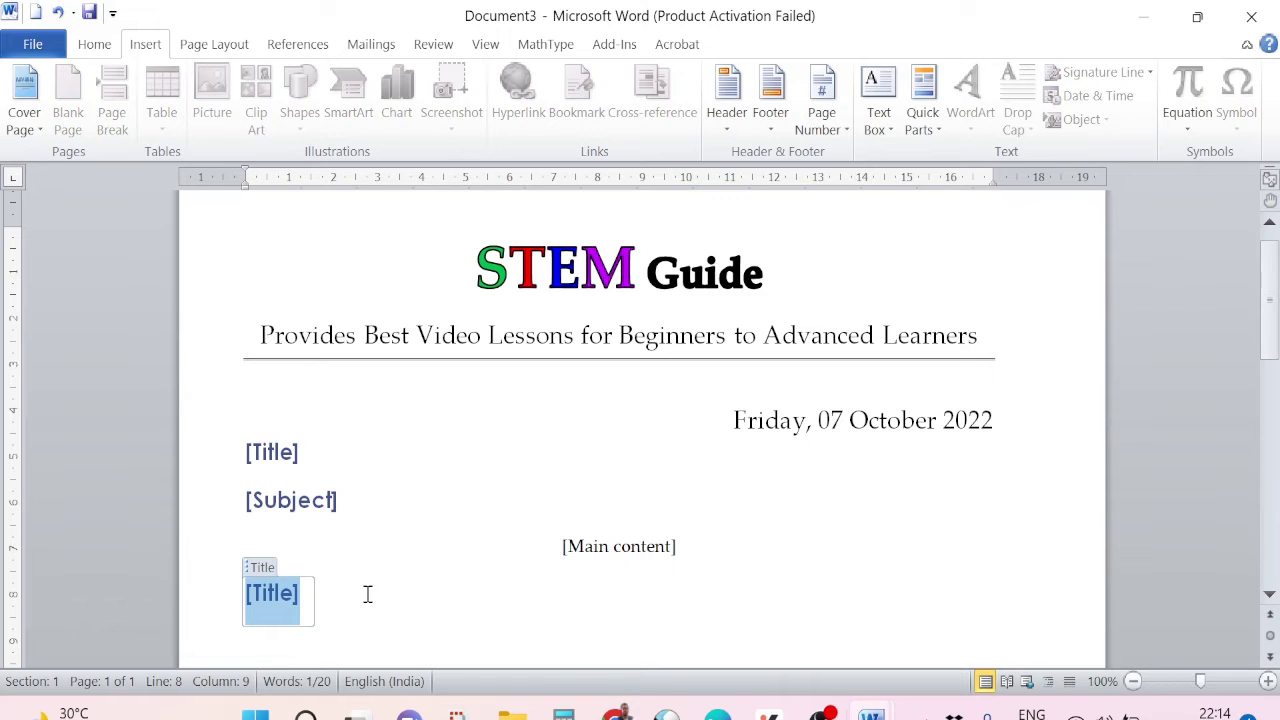
left_click(362, 580)
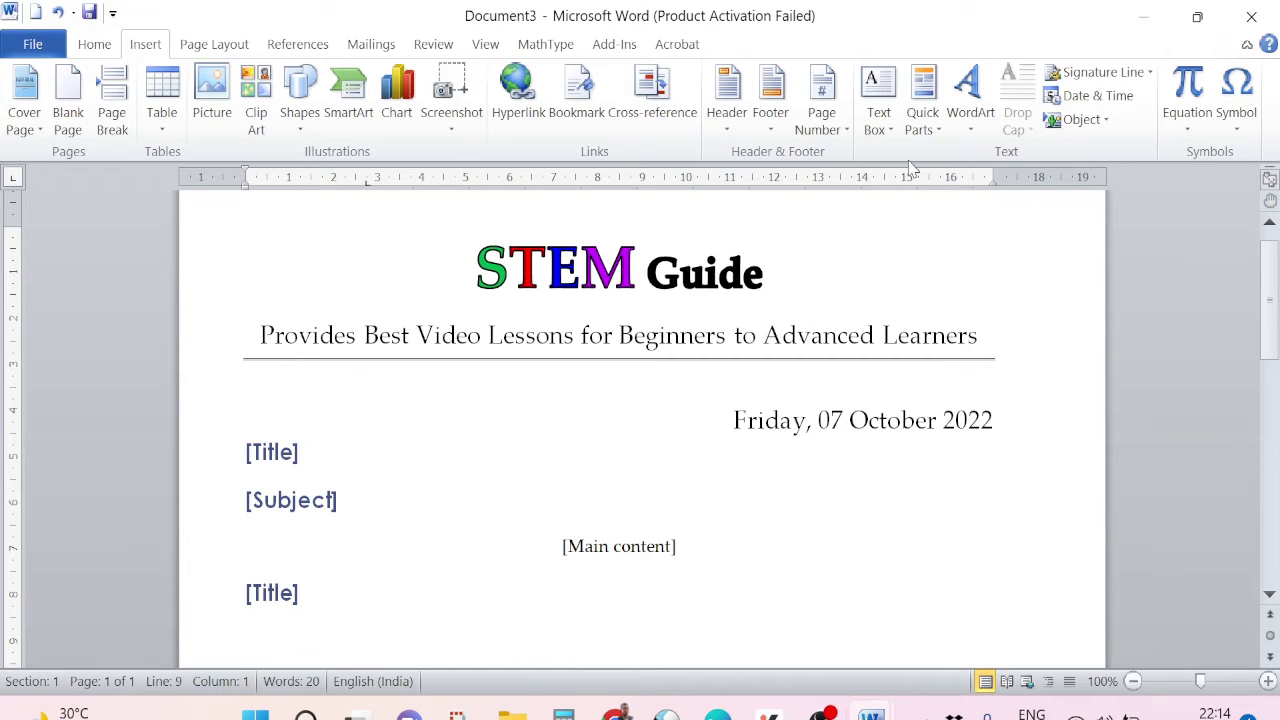
Step: Insert a Subject property field styled Heading 1, with a new line beneath it
left_click(938, 139)
mouse_move(960, 182)
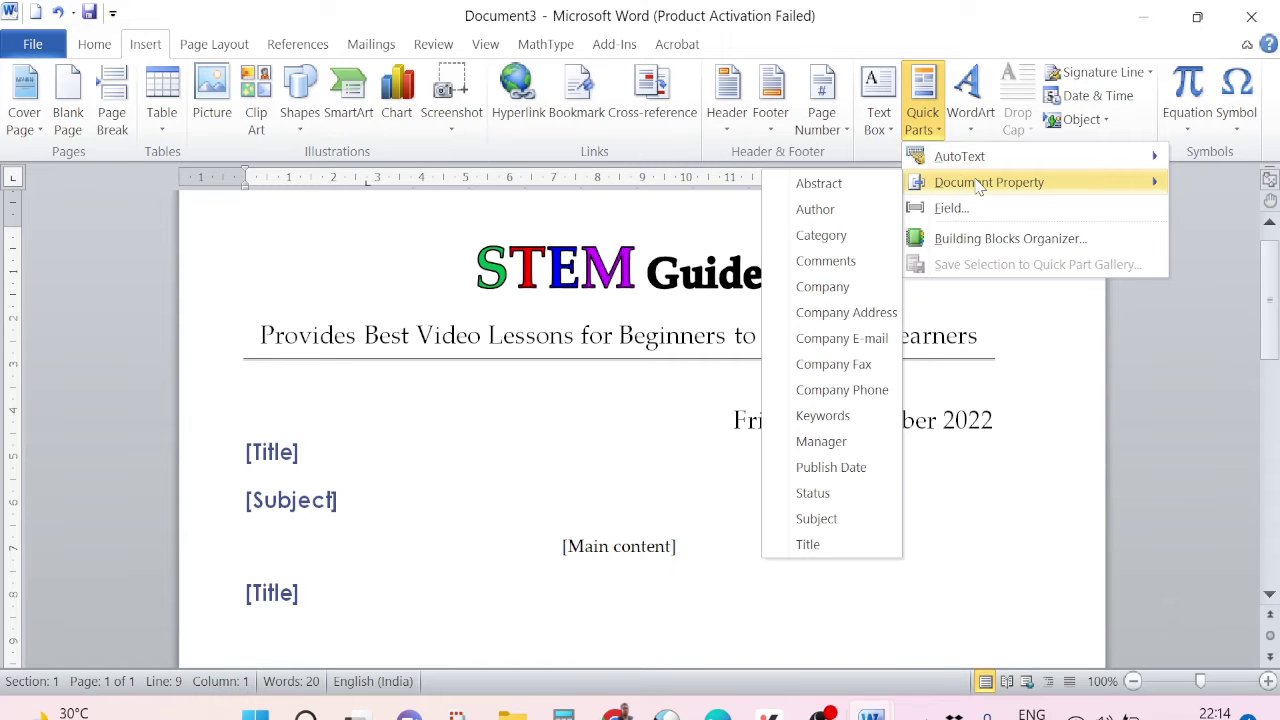
left_click(838, 519)
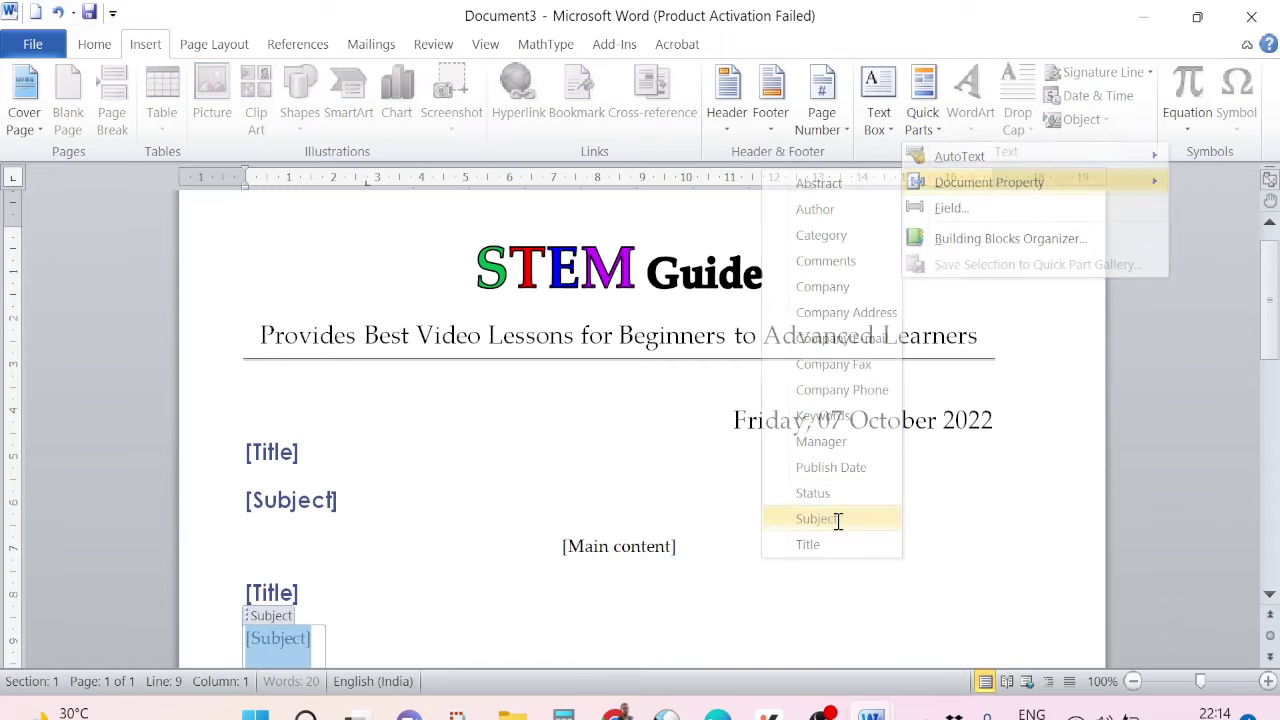
right_click(295, 645)
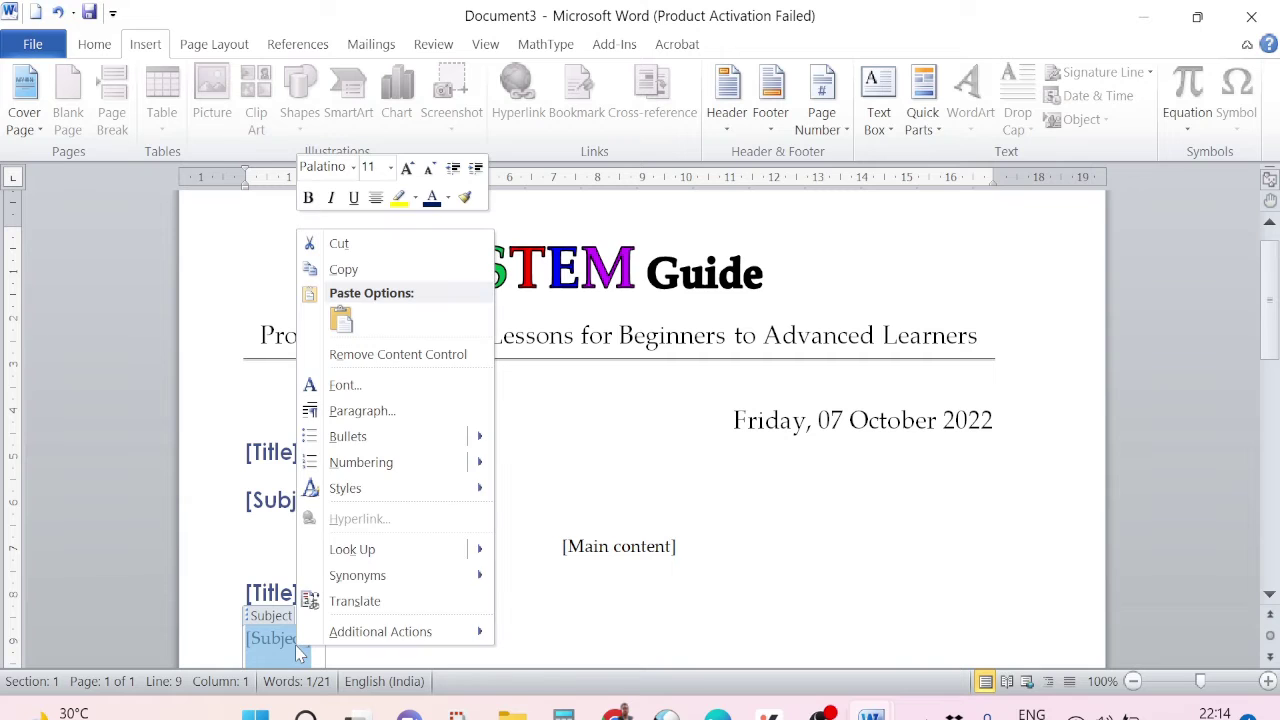
mouse_move(390, 489)
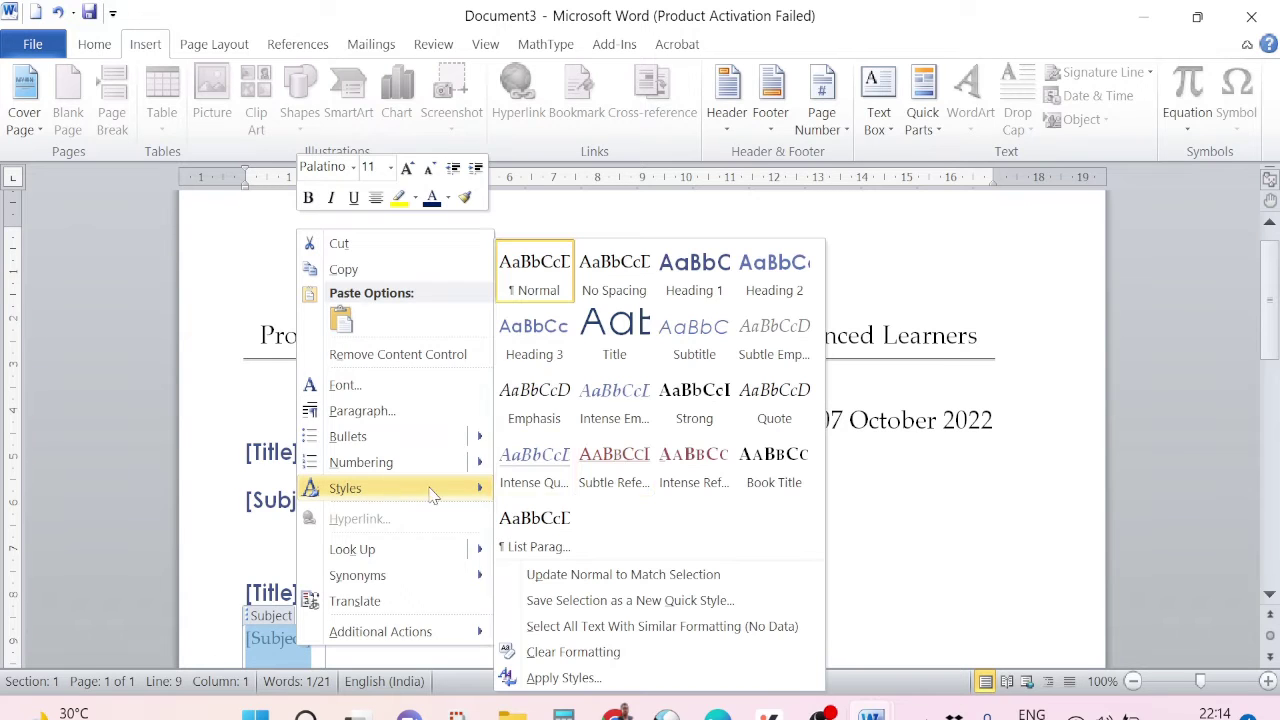
left_click(694, 272)
scroll(601, 461, "down", 2)
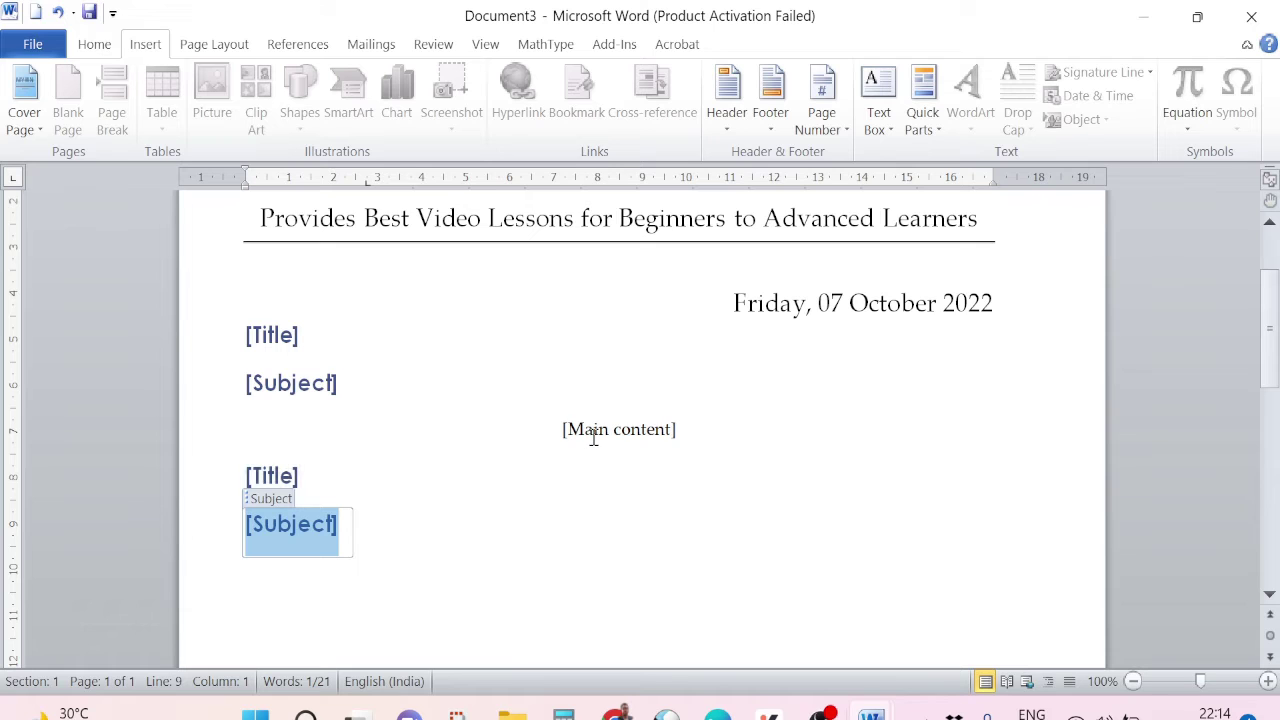
scroll(514, 467, "up", 3)
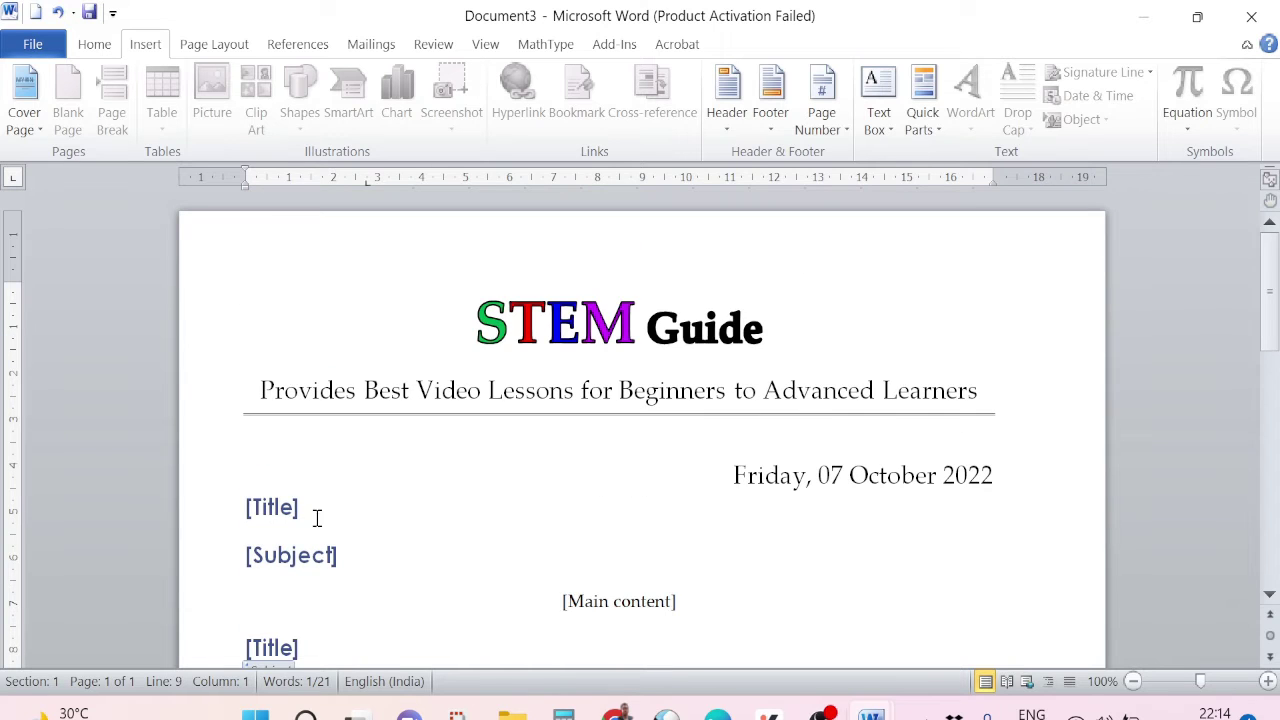
scroll(316, 518, "down", 2)
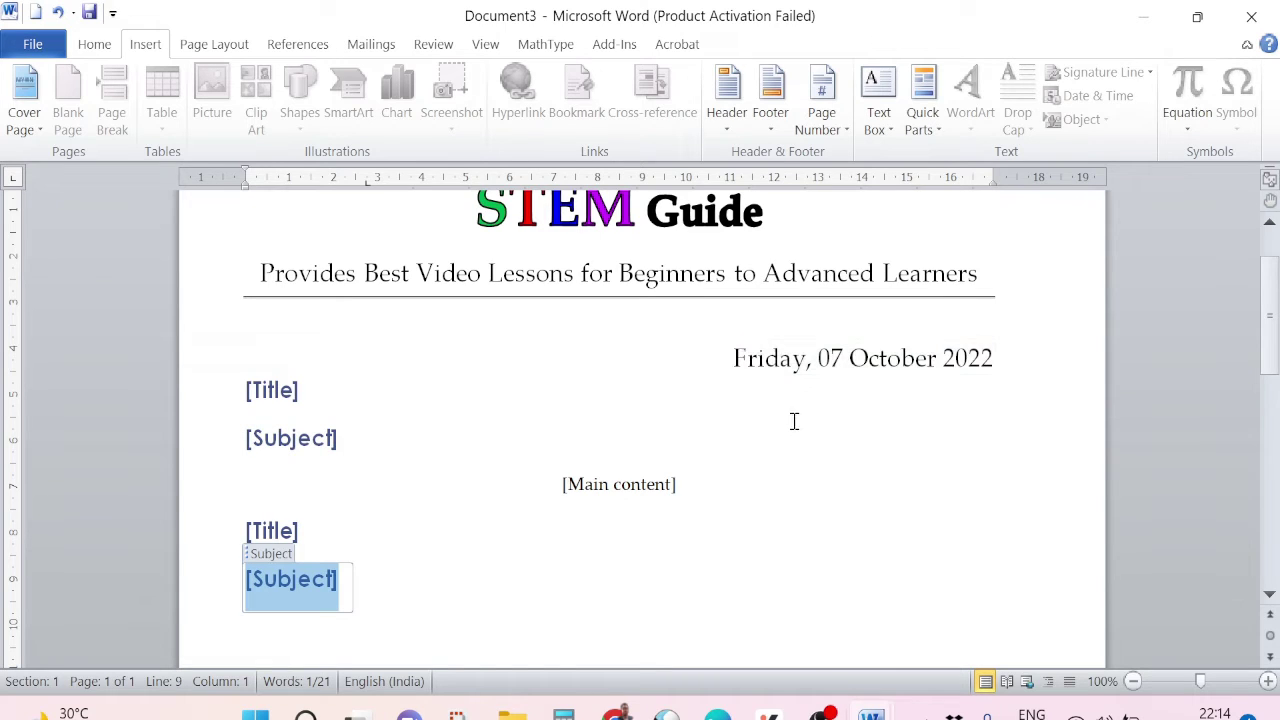
left_click(418, 590)
key("Return")
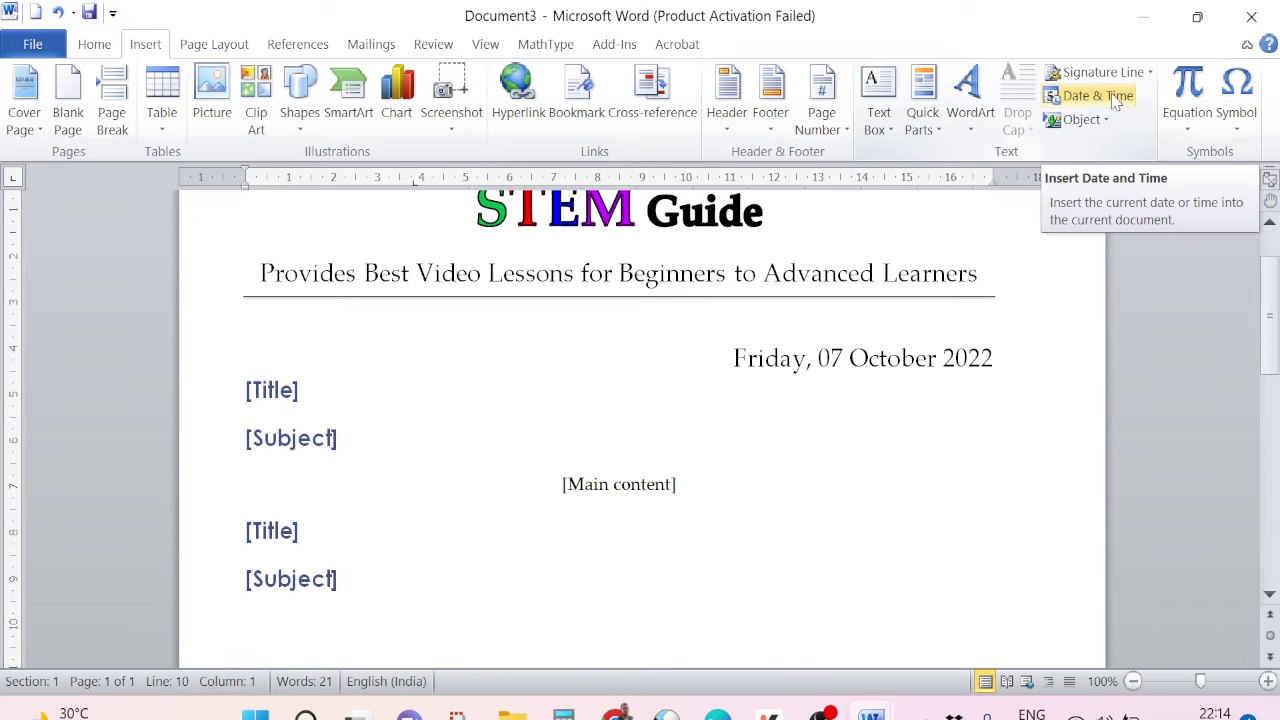
Step: Browse the available formats in the Date and Time dialog
left_click(1097, 96)
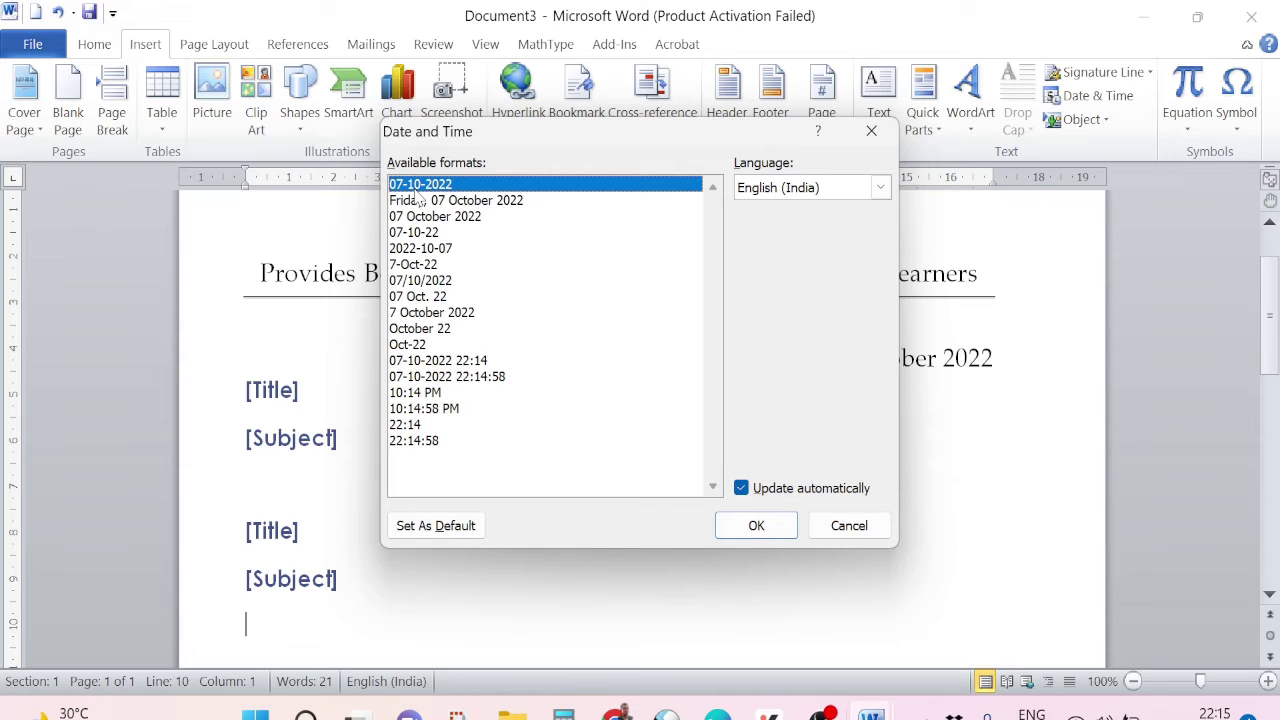
left_click(418, 199)
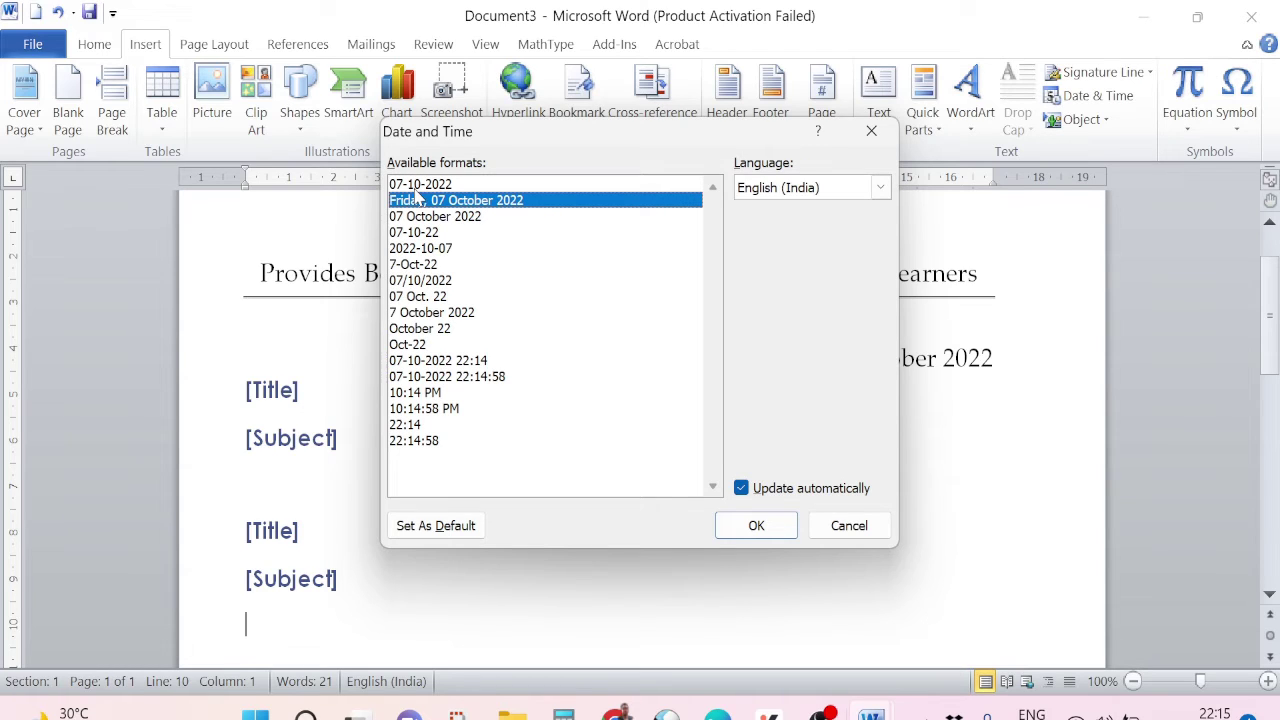
key("Down")
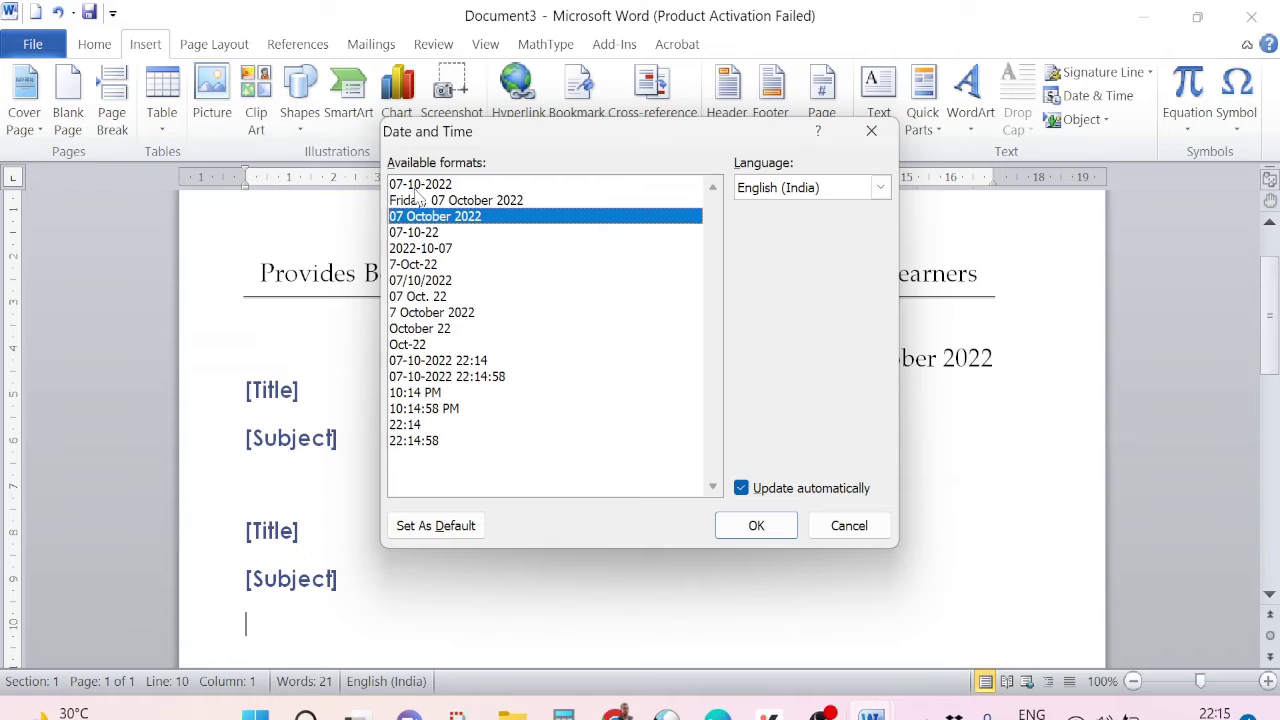
key("Down")
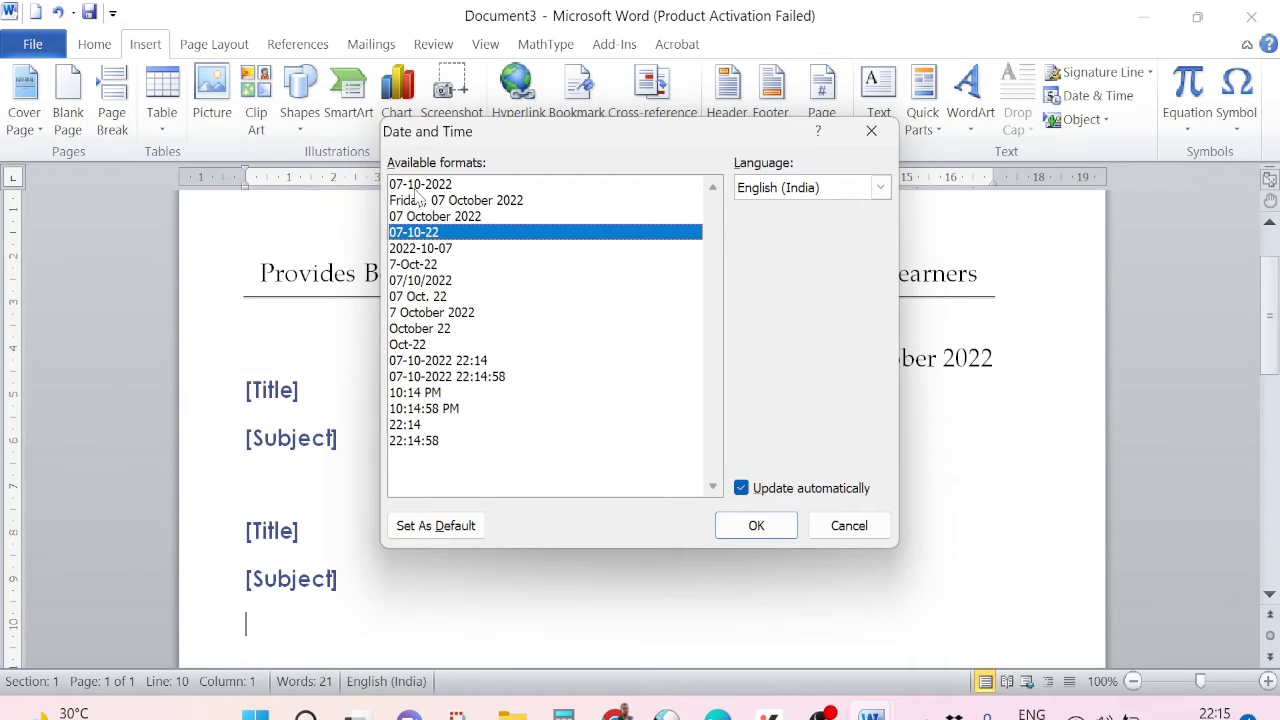
key("Down")
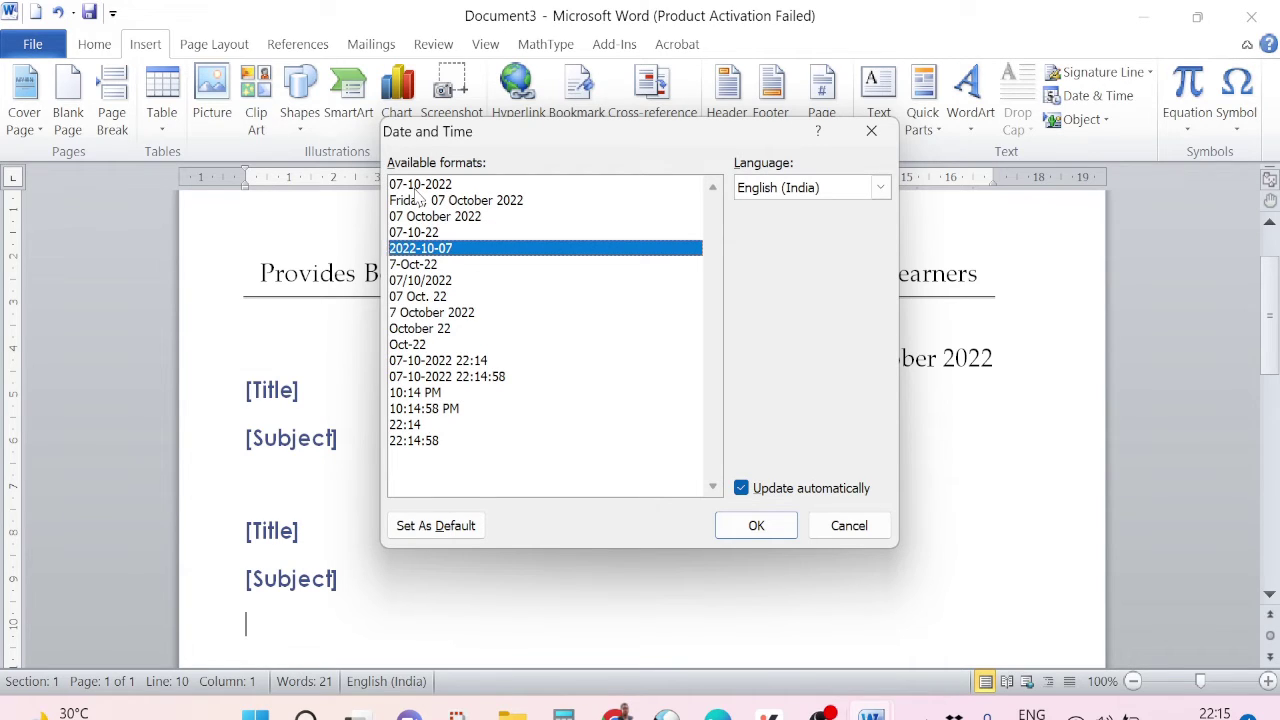
key("Down")
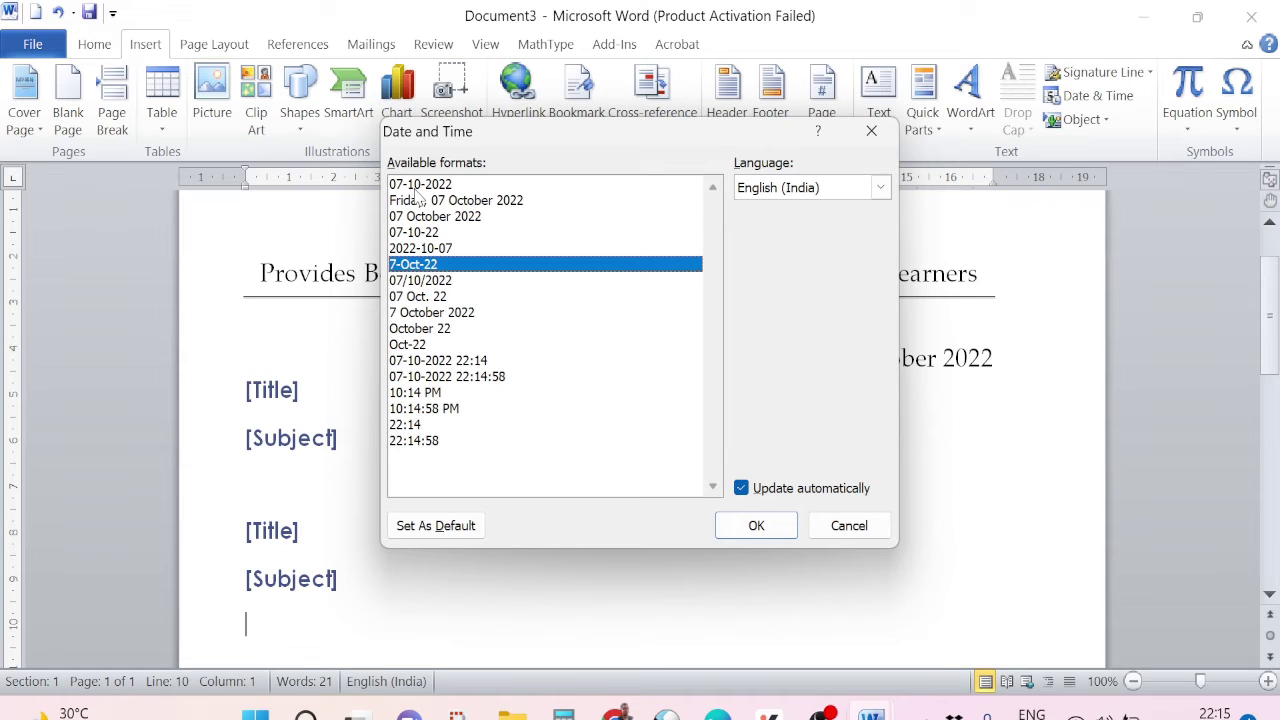
key("Down")
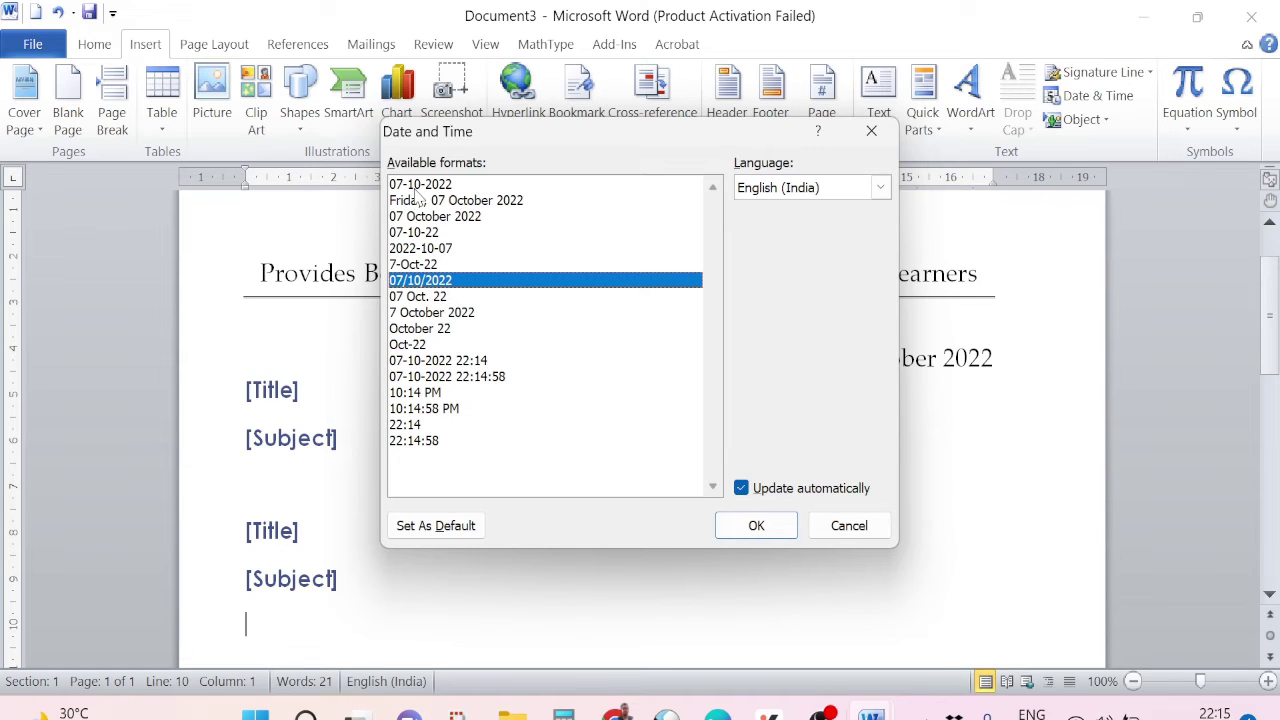
key("Down")
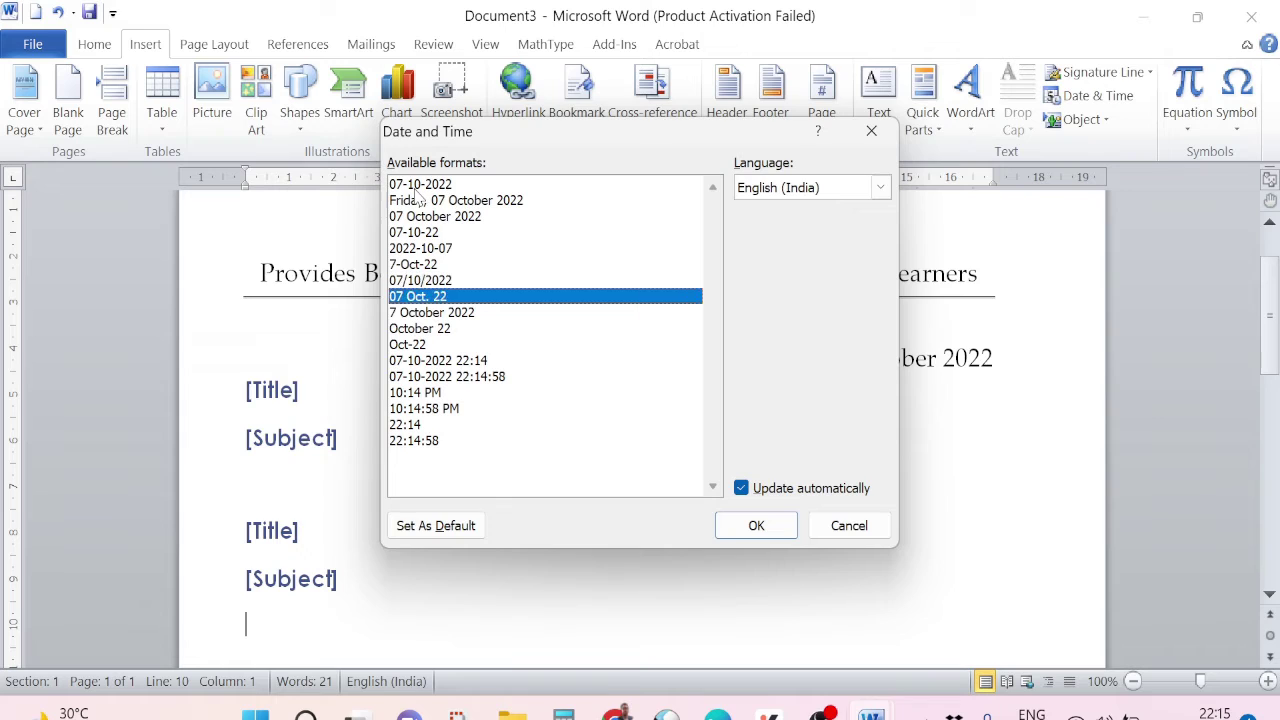
key("Down")
key("Down")
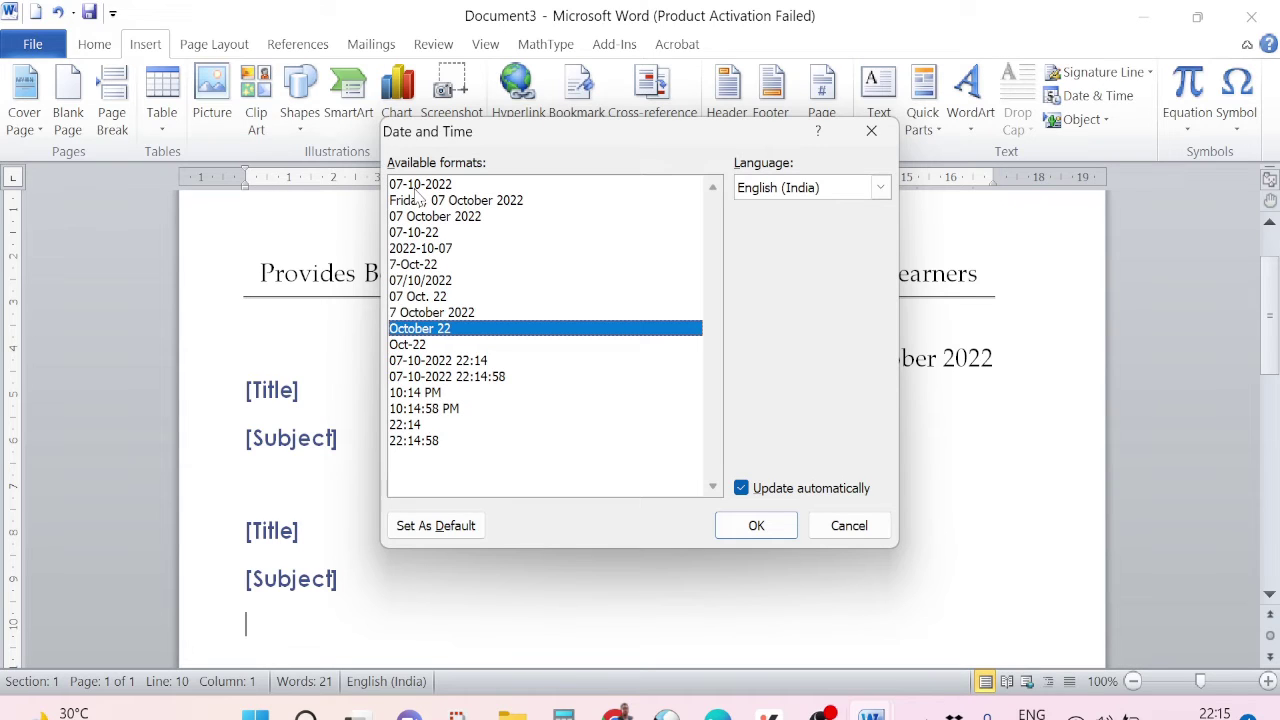
key("Down")
Step: Choose the Friday, 07 October 2022 format and turn off automatic updating
key("Down")
key("Down")
key("Down")
key("Up")
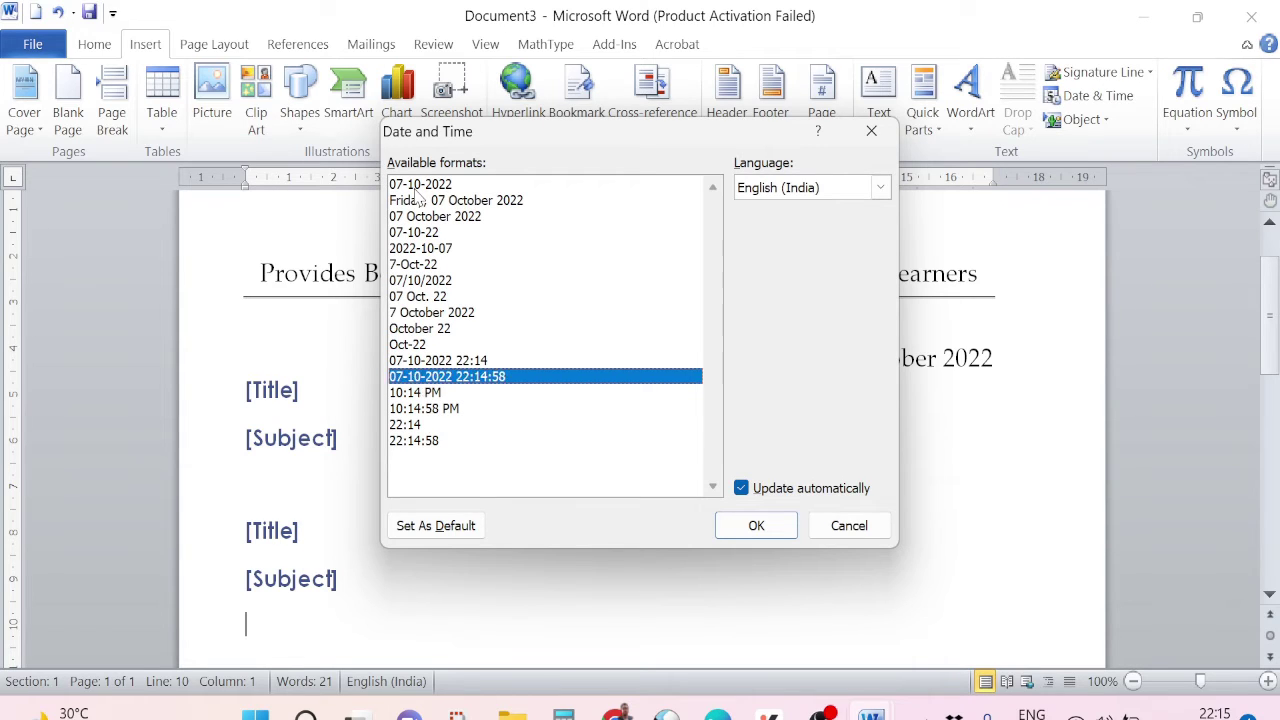
key("Down")
key("Down")
key("Down")
key("Down")
key("Up")
key("Up")
key("Up")
key("Up")
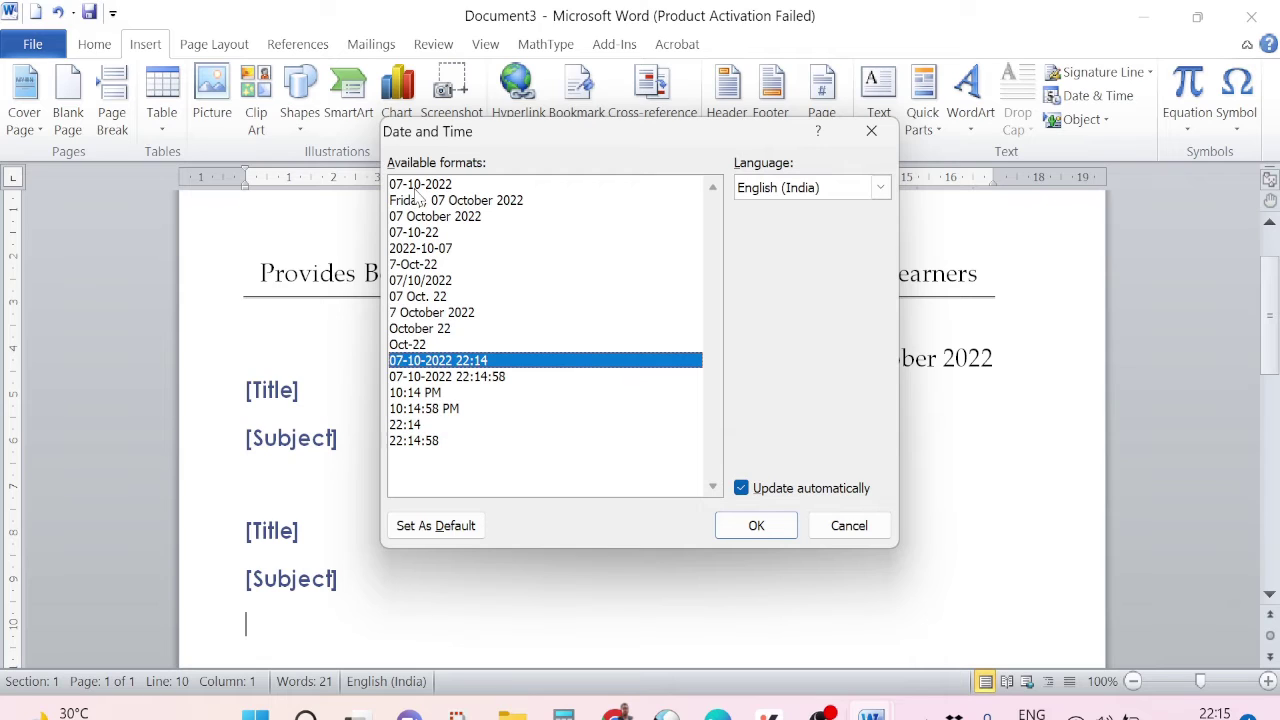
key("Up")
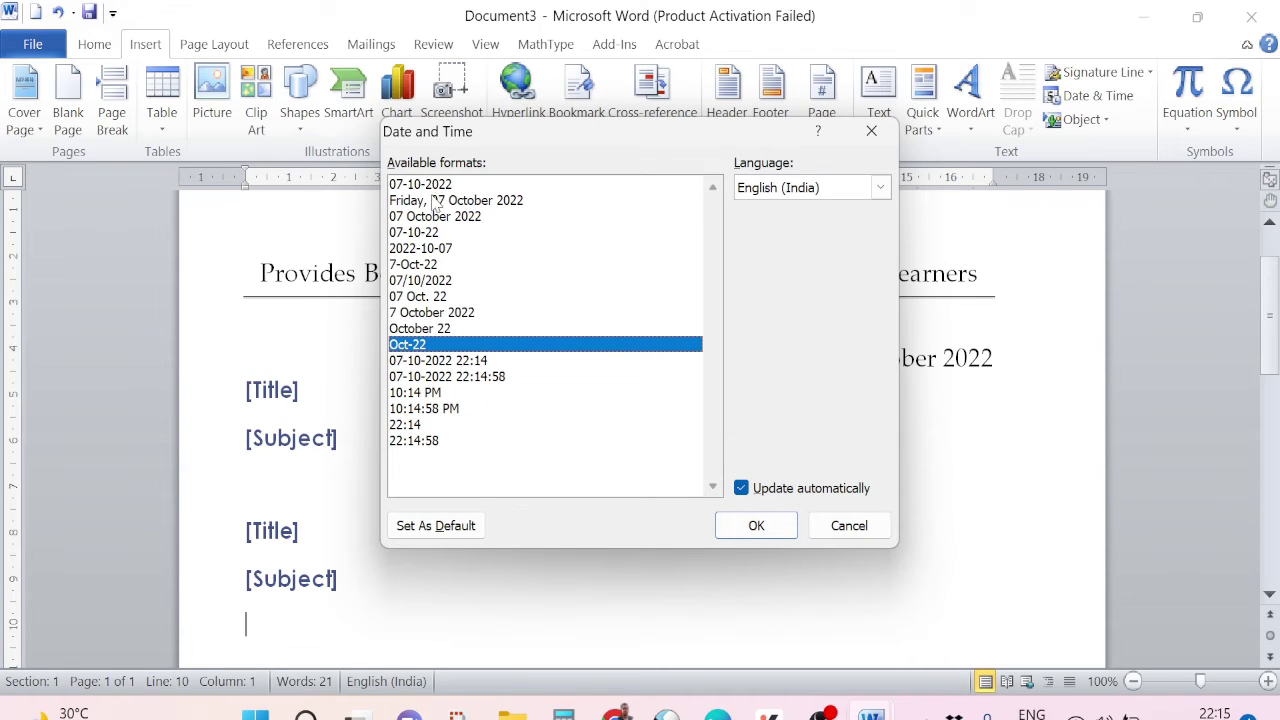
left_click(437, 201)
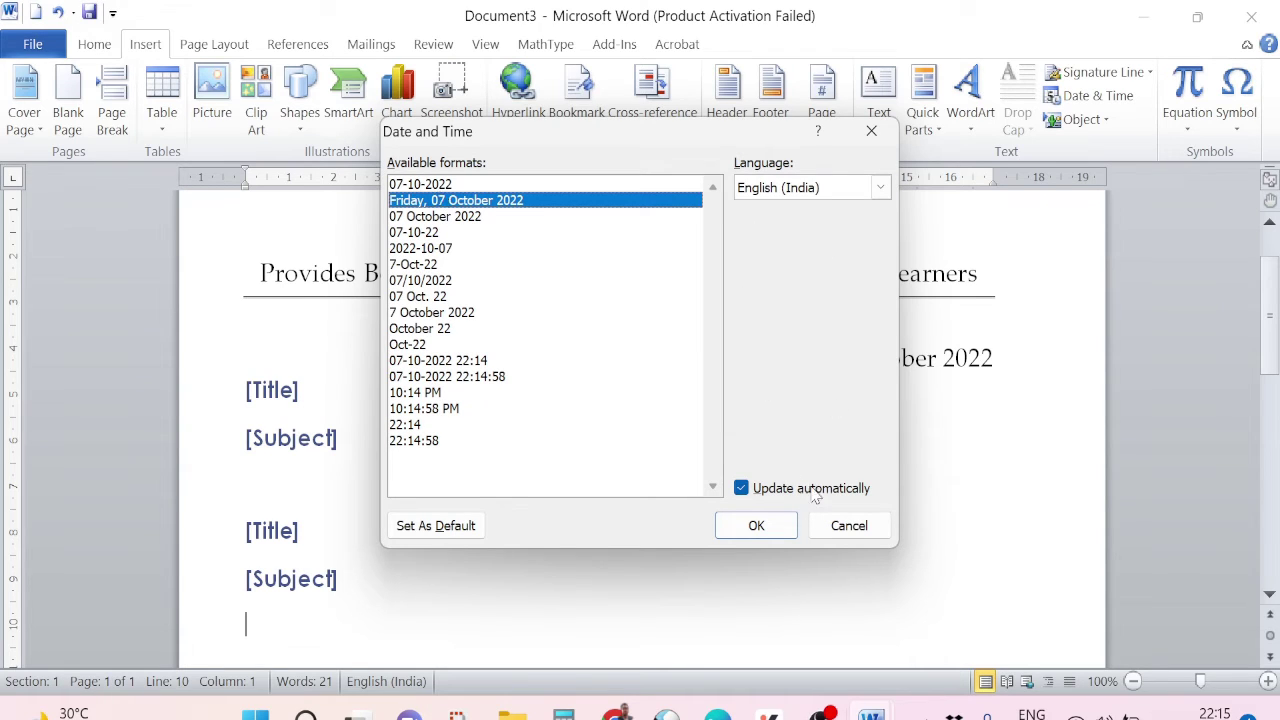
left_click(741, 489)
Step: Insert the fixed Friday, 07 October 2022 date and move to the page bottom
left_click(756, 525)
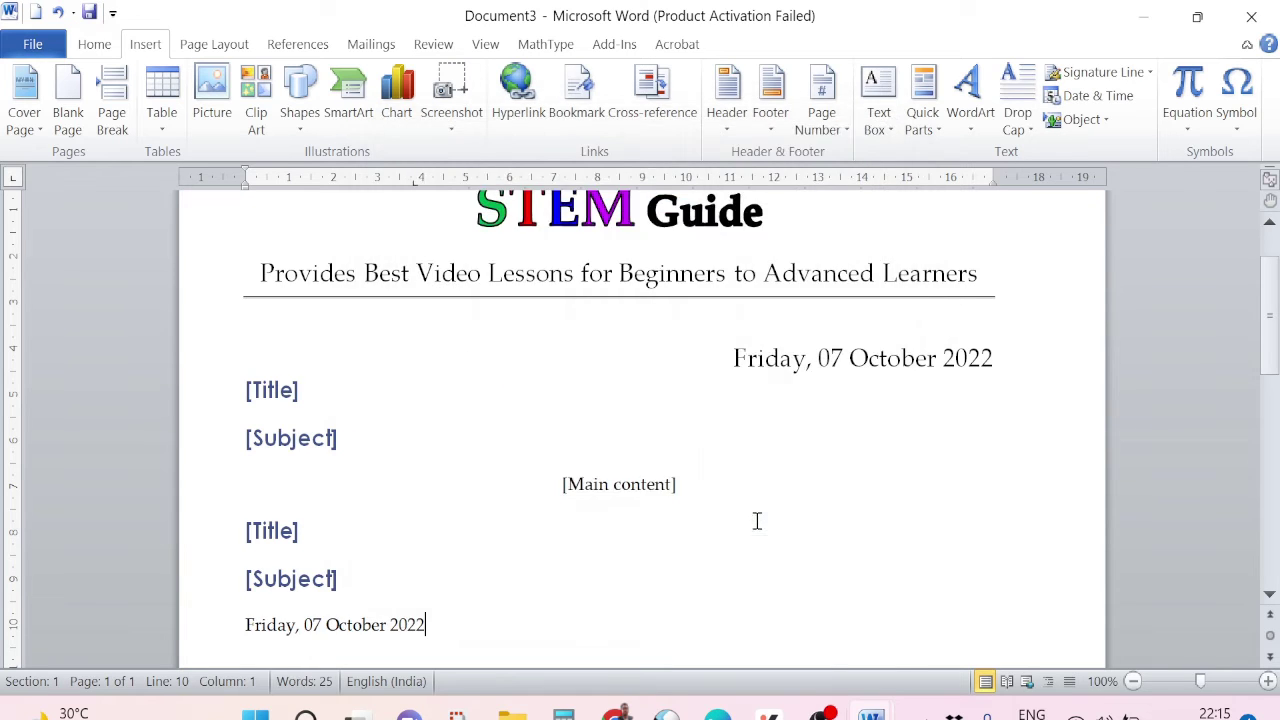
scroll(420, 580, "down", 5)
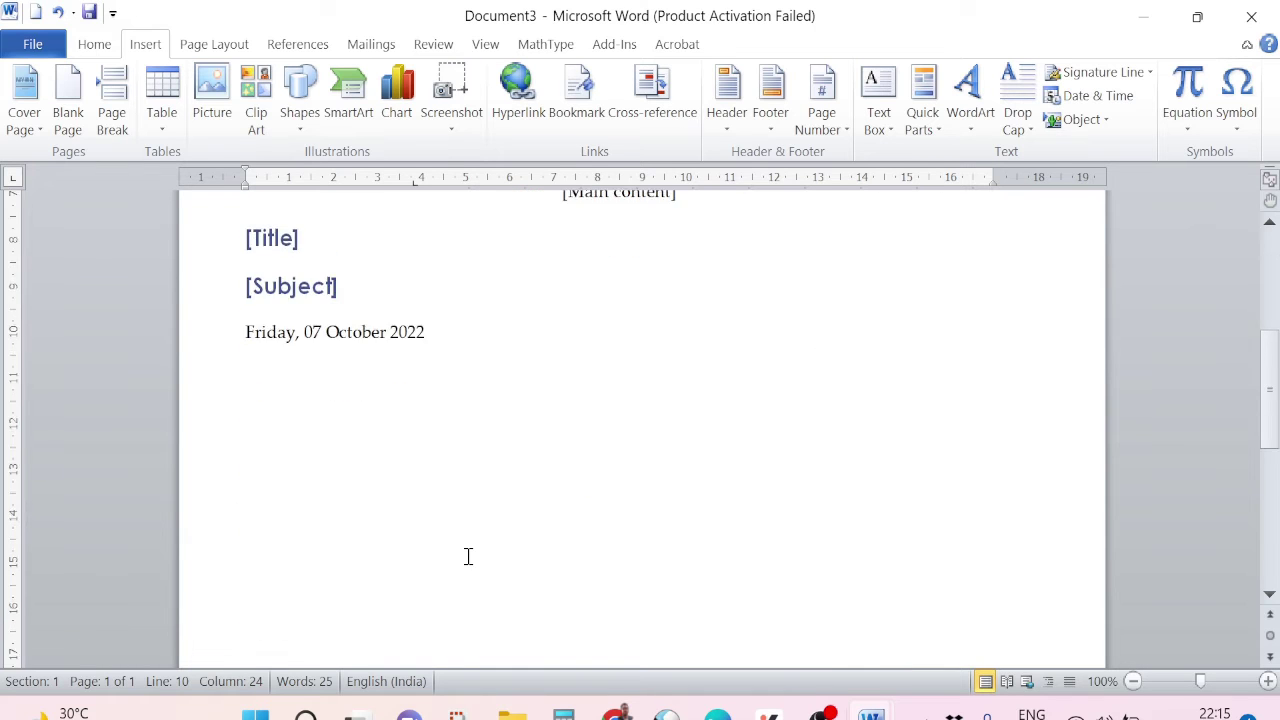
scroll(466, 554, "down", 2)
scroll(468, 530, "down", 7)
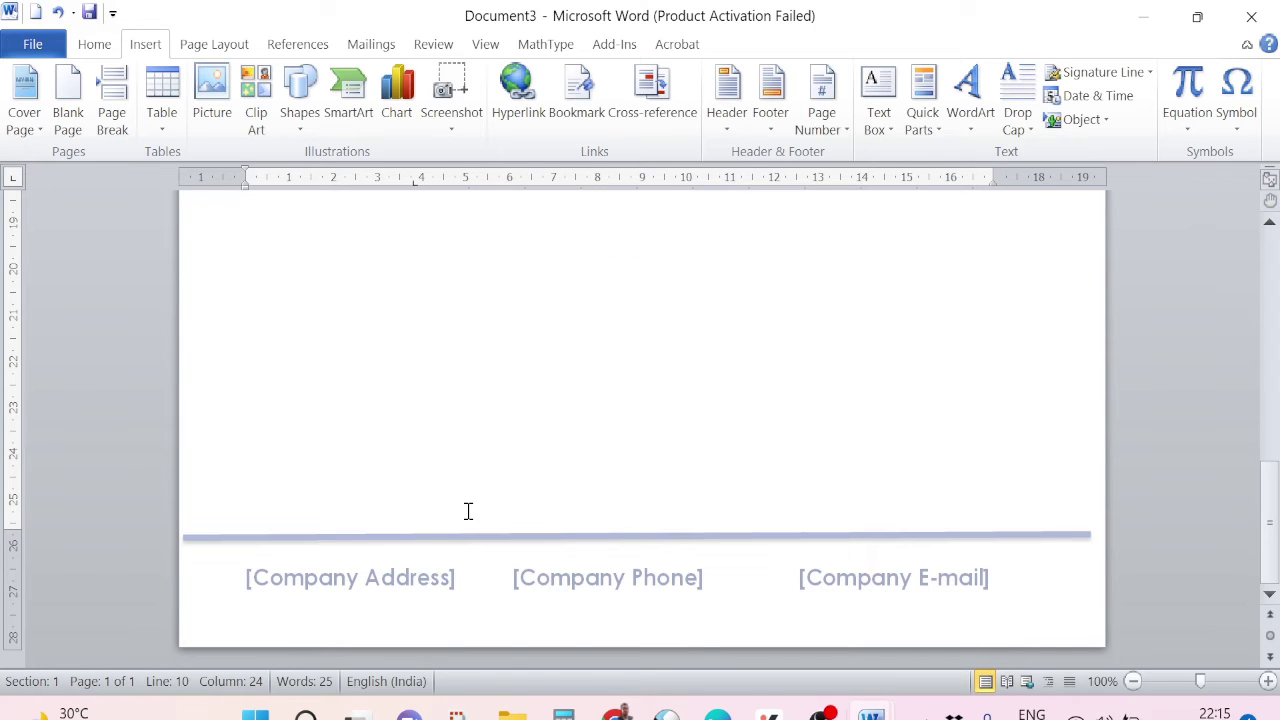
Step: Open the footer for editing and review the Document Property fields
double_click(388, 585)
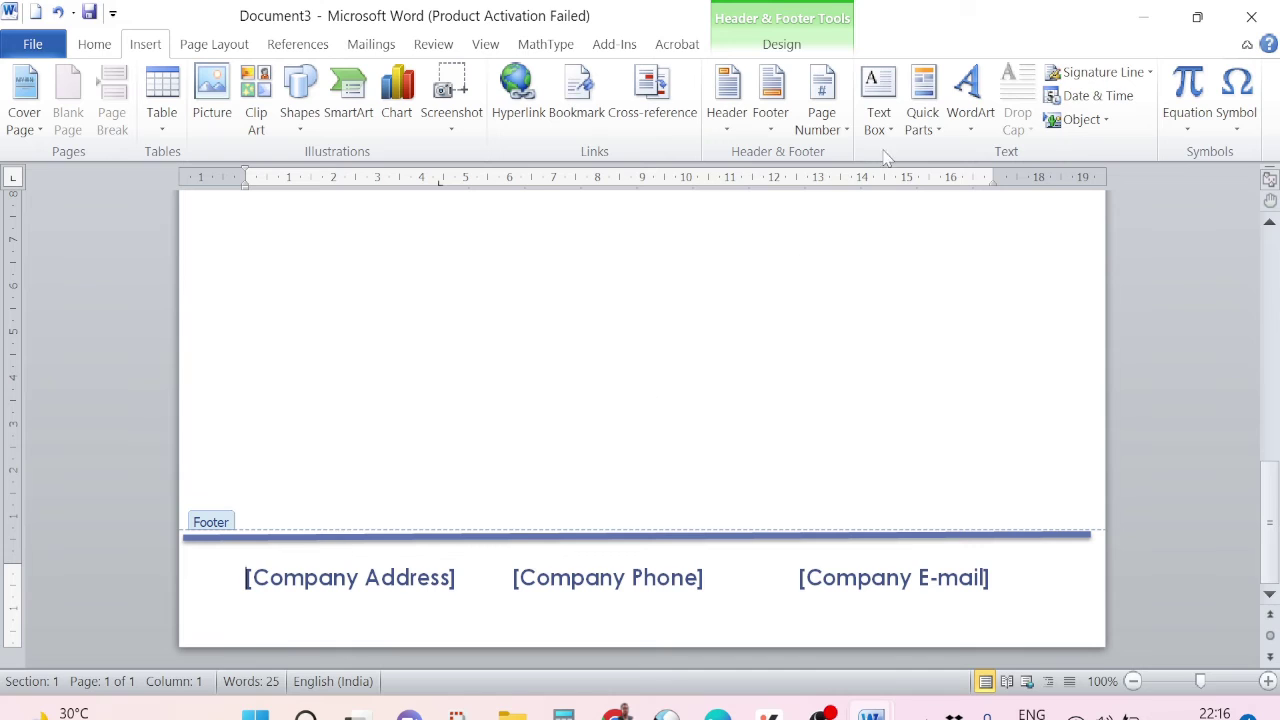
left_click(938, 132)
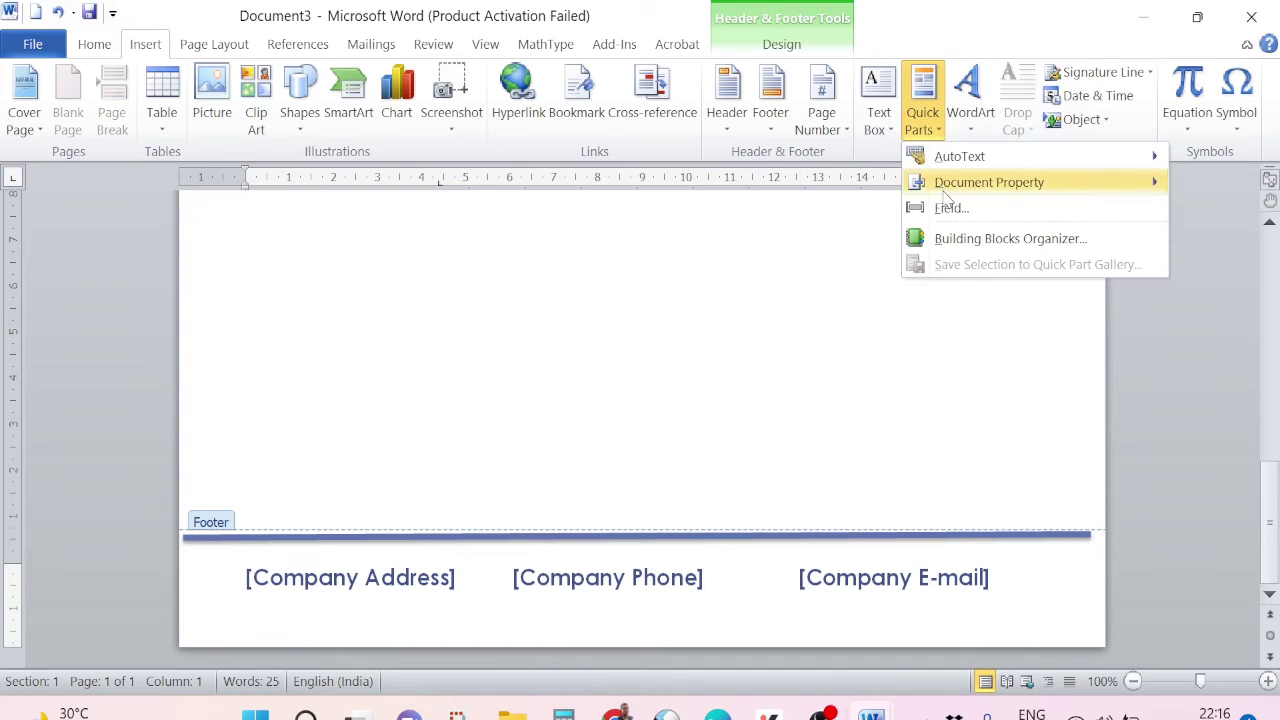
mouse_move(975, 188)
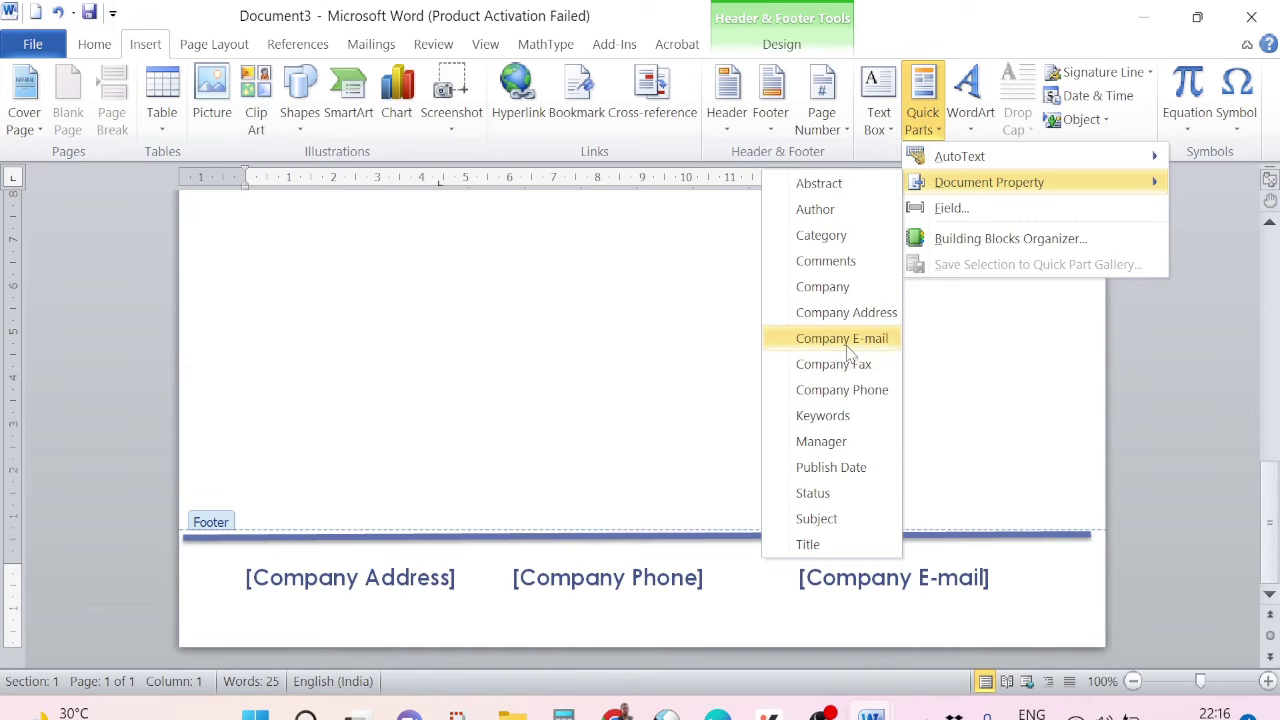
scroll(657, 337, "up", 10)
scroll(665, 355, "up", 4)
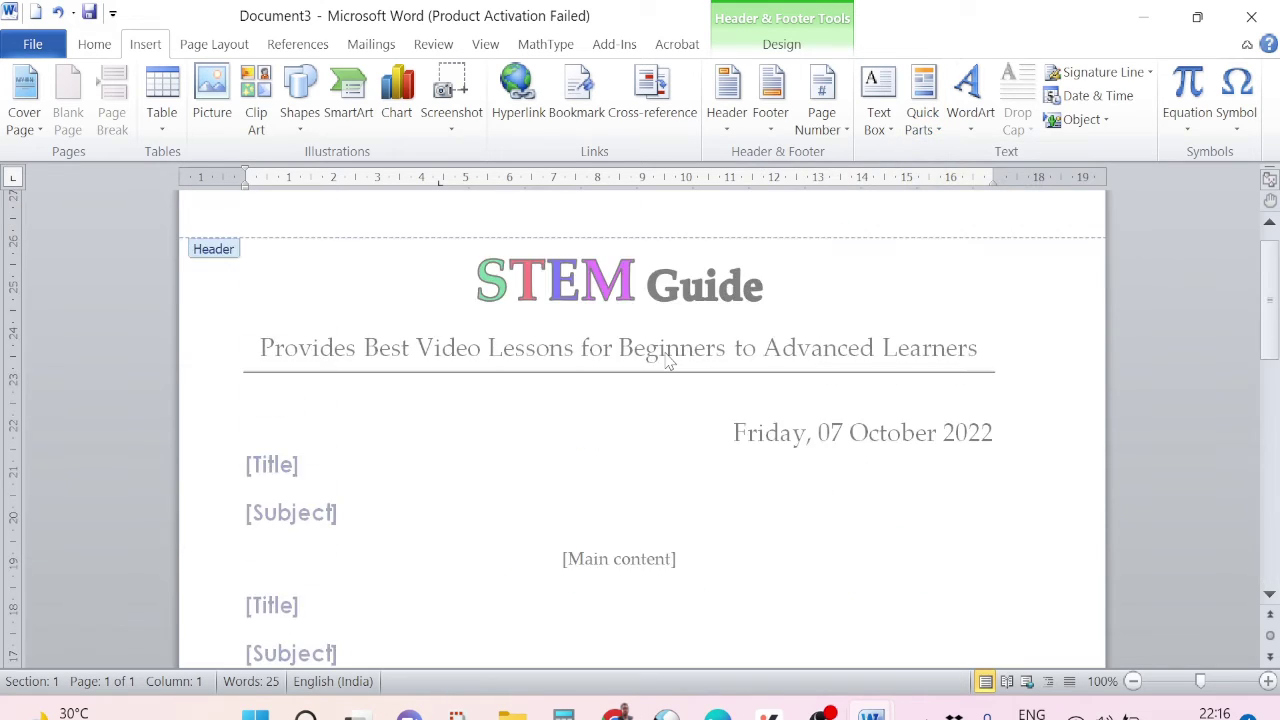
scroll(667, 361, "down", 2)
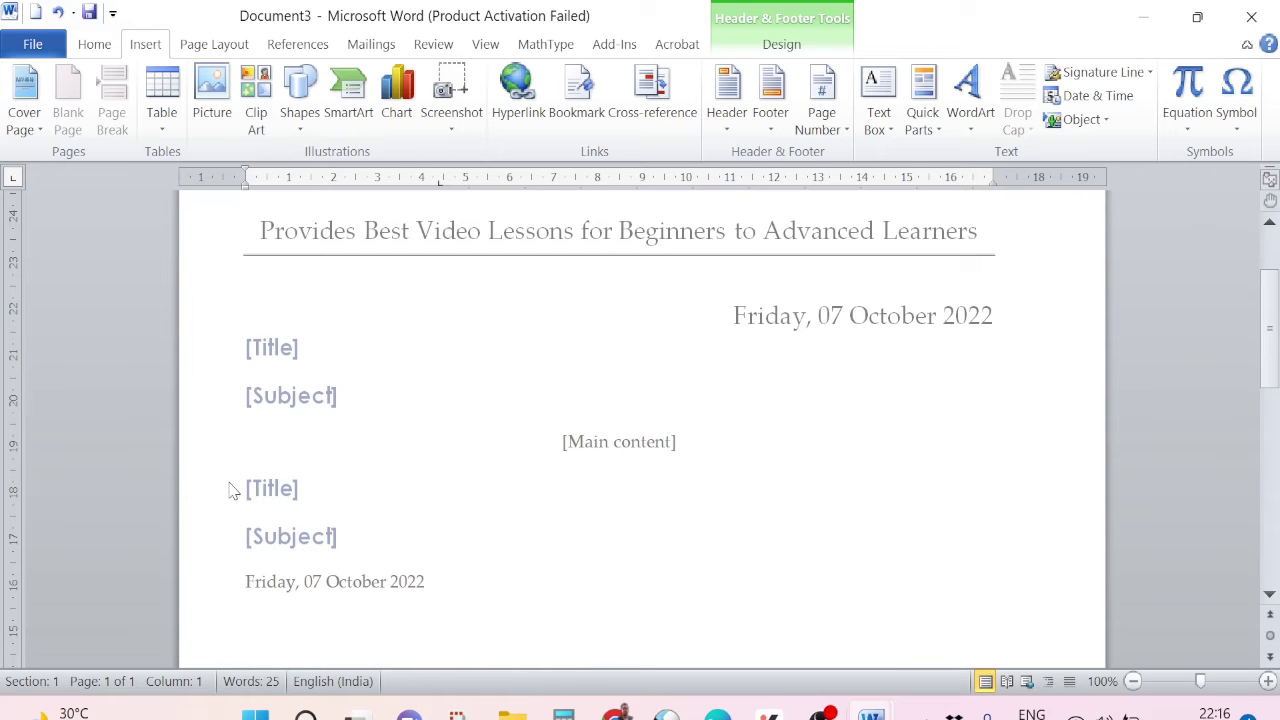
Step: Delete the duplicate Title, Subject and date lines and start Save As
left_click_drag(247, 478, 432, 570)
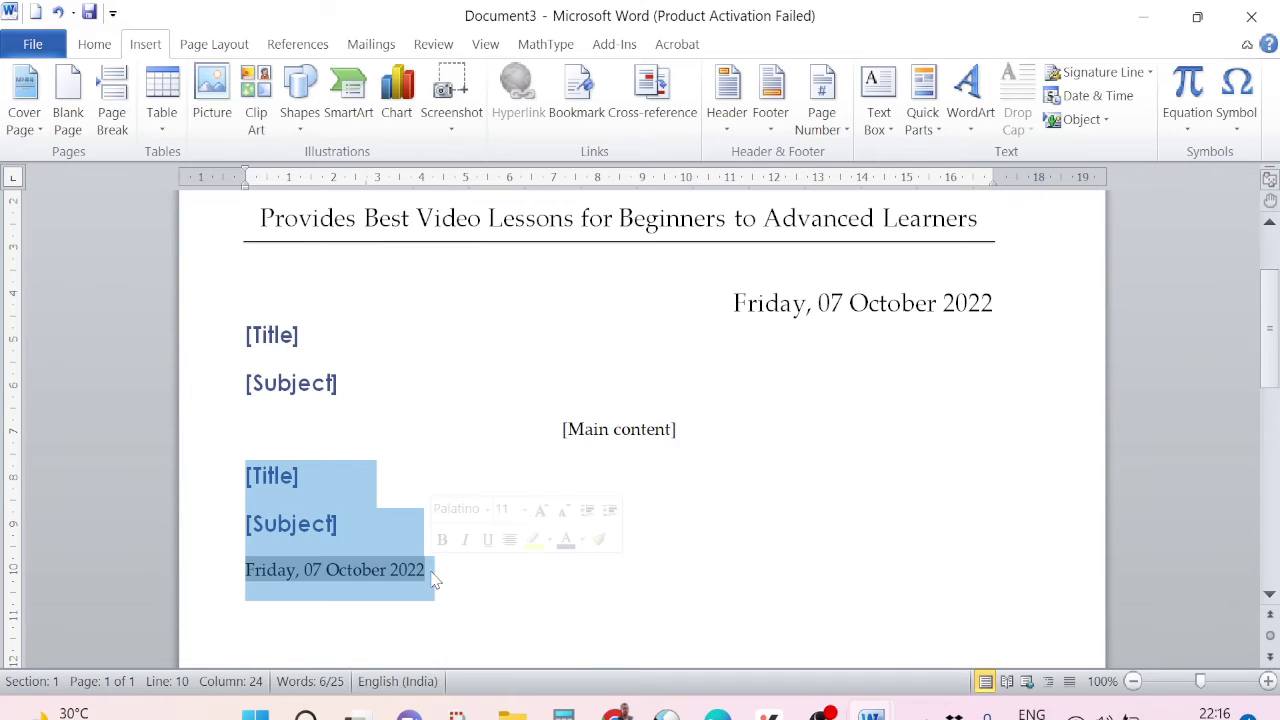
key("Delete")
key("ctrl+s")
left_click(719, 18)
left_click(38, 48)
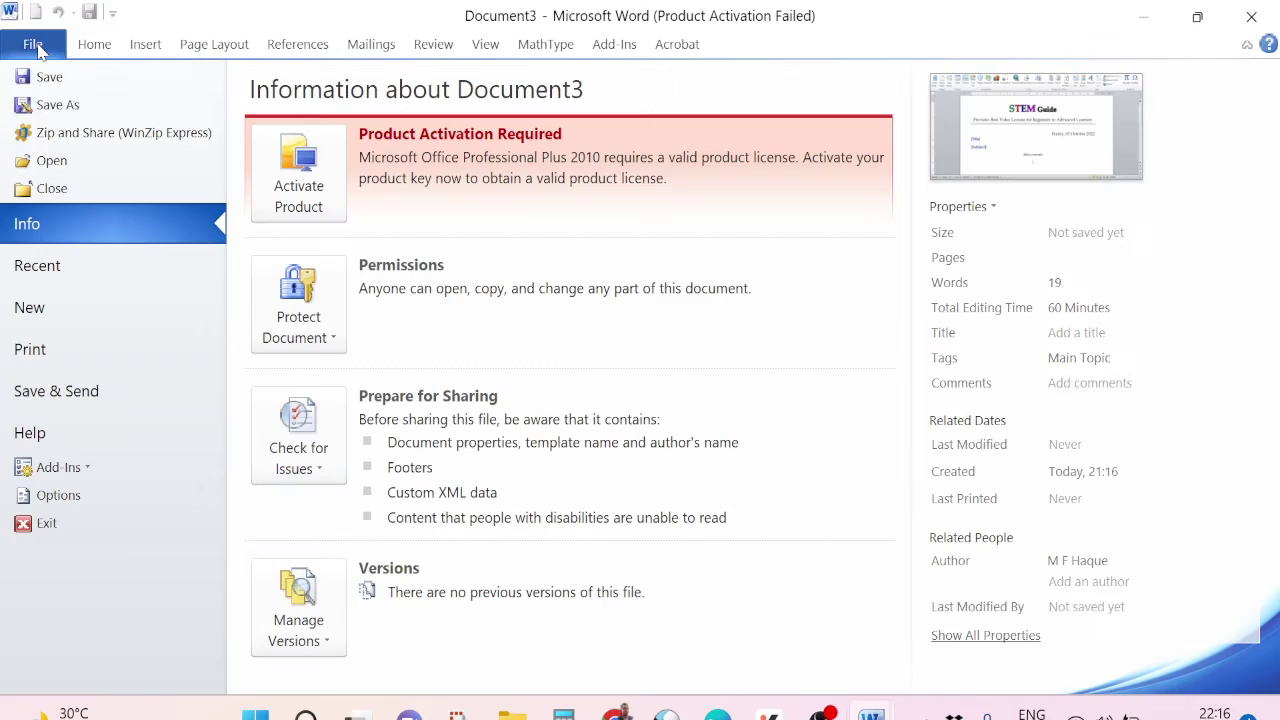
left_click(56, 104)
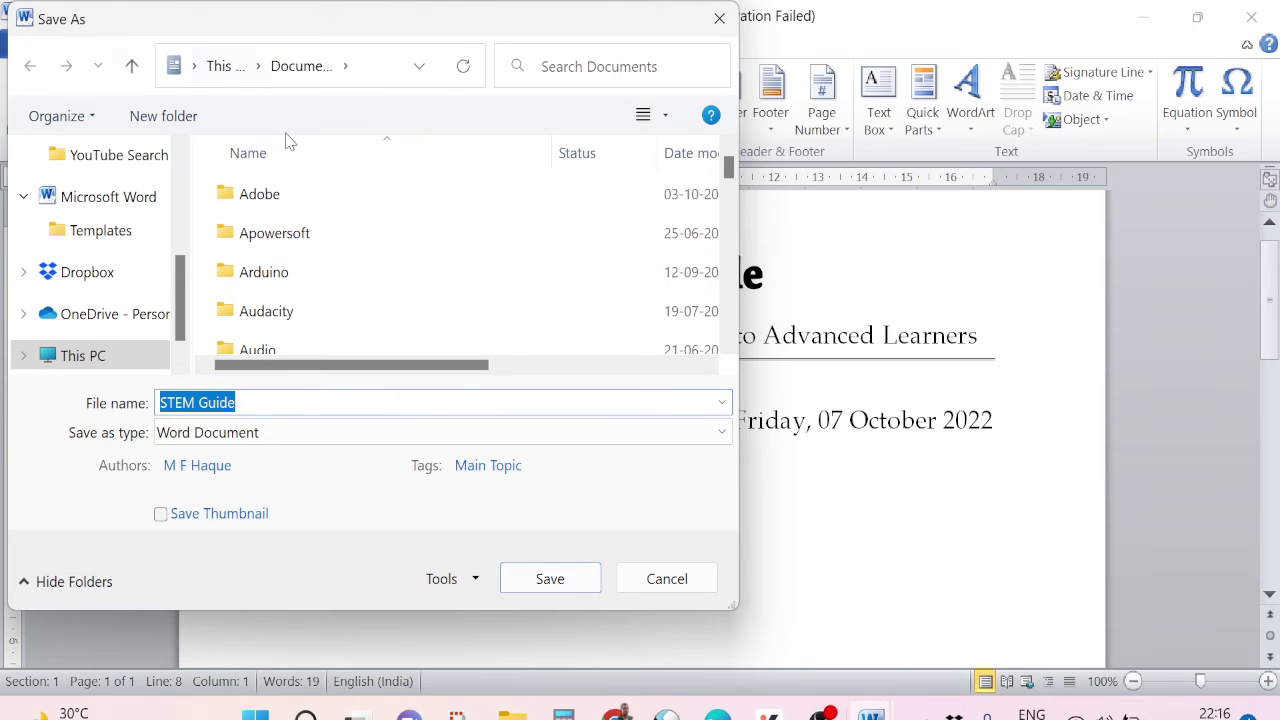
Step: Name the file STEM Guide Temp01, type Word Template, saved in Documents
left_click(348, 70)
left_click(348, 70)
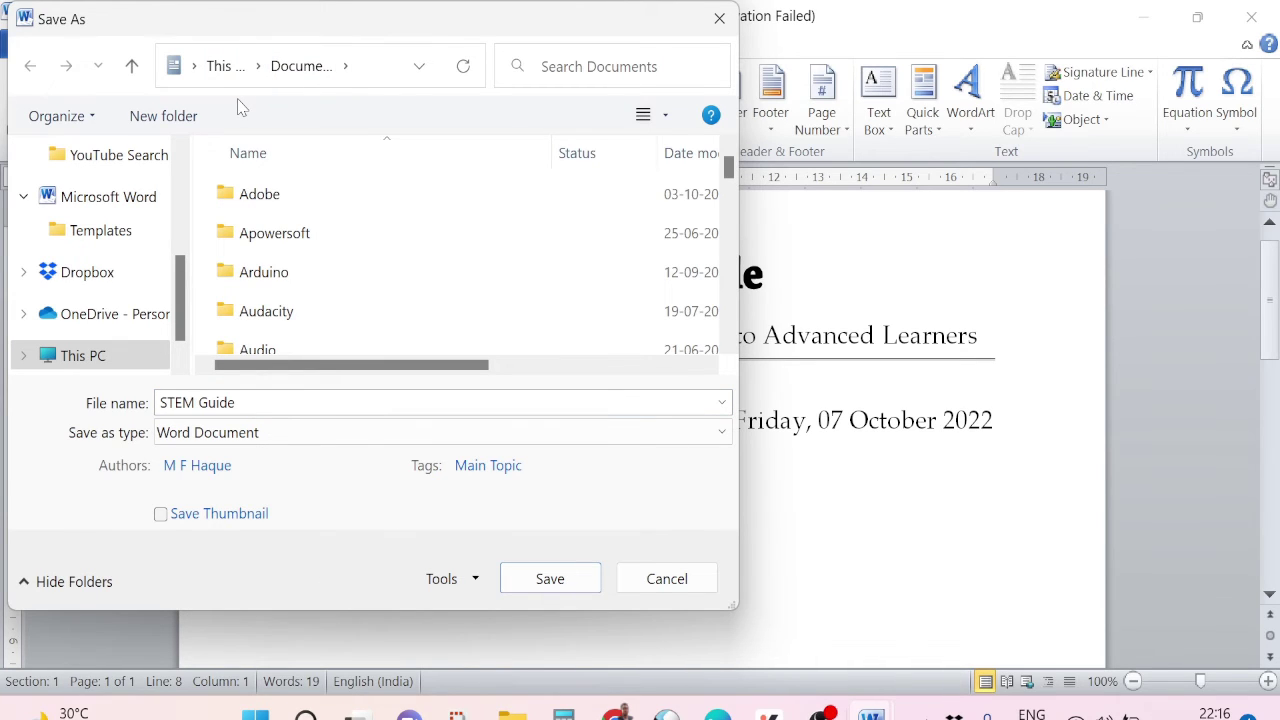
left_click(243, 402)
left_click(243, 402)
type("Temp01")
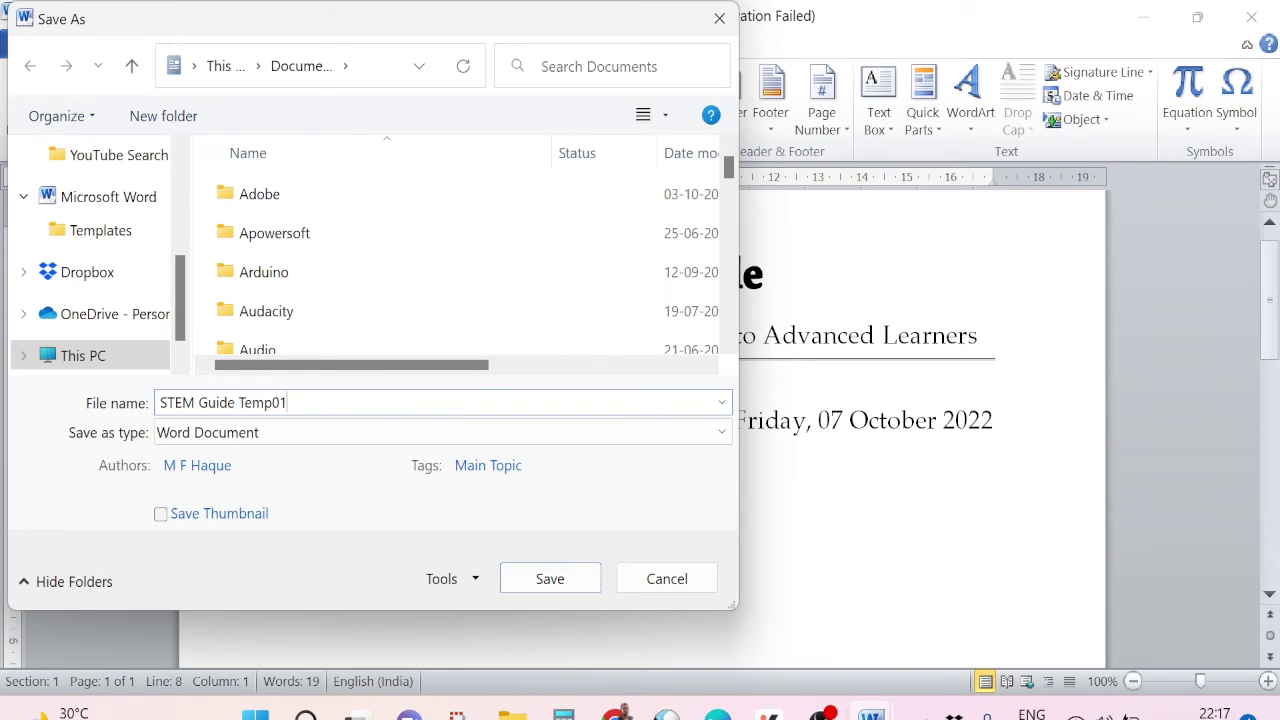
left_click(224, 436)
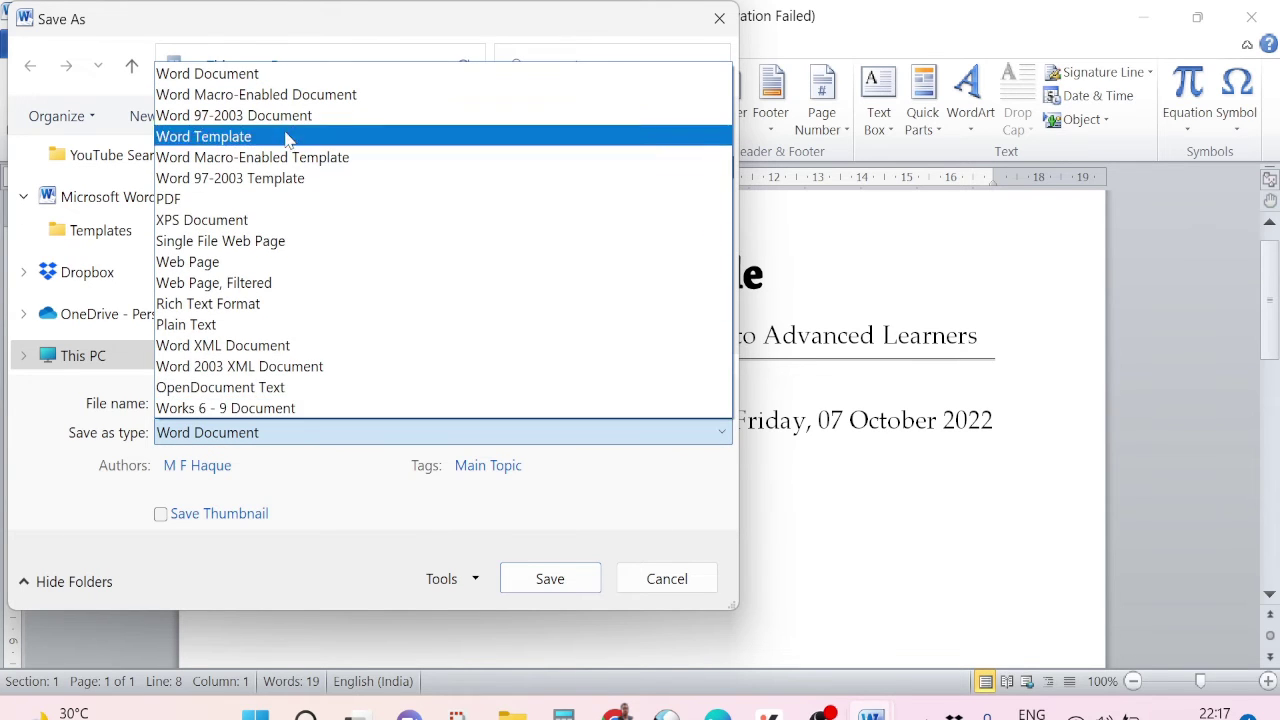
left_click(258, 140)
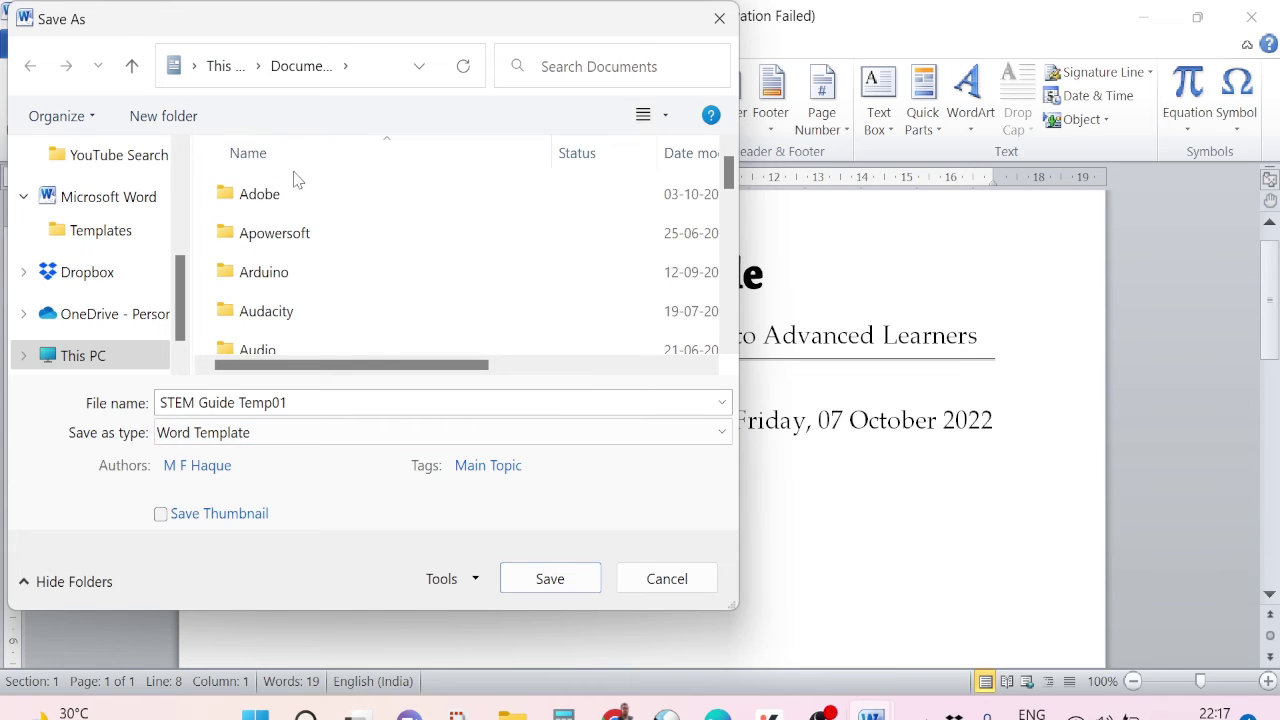
left_click(194, 66)
left_click(446, 75)
left_click(419, 66)
left_click(419, 66)
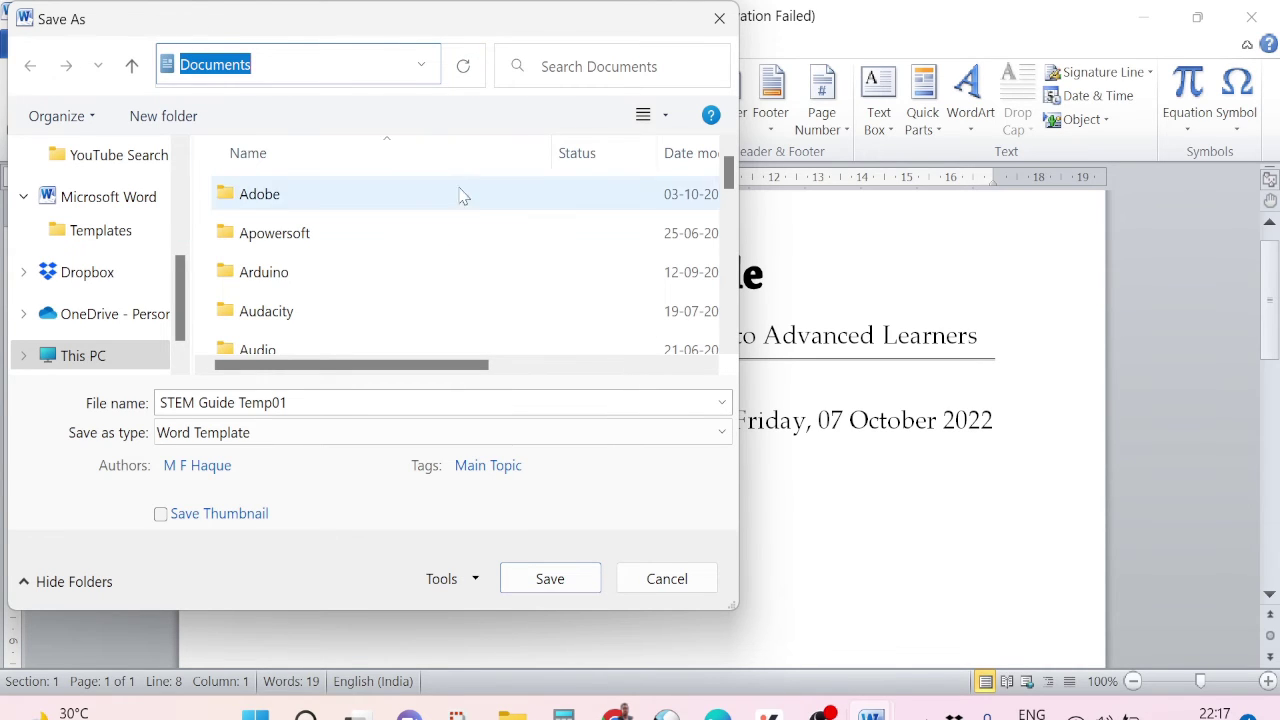
key("Return")
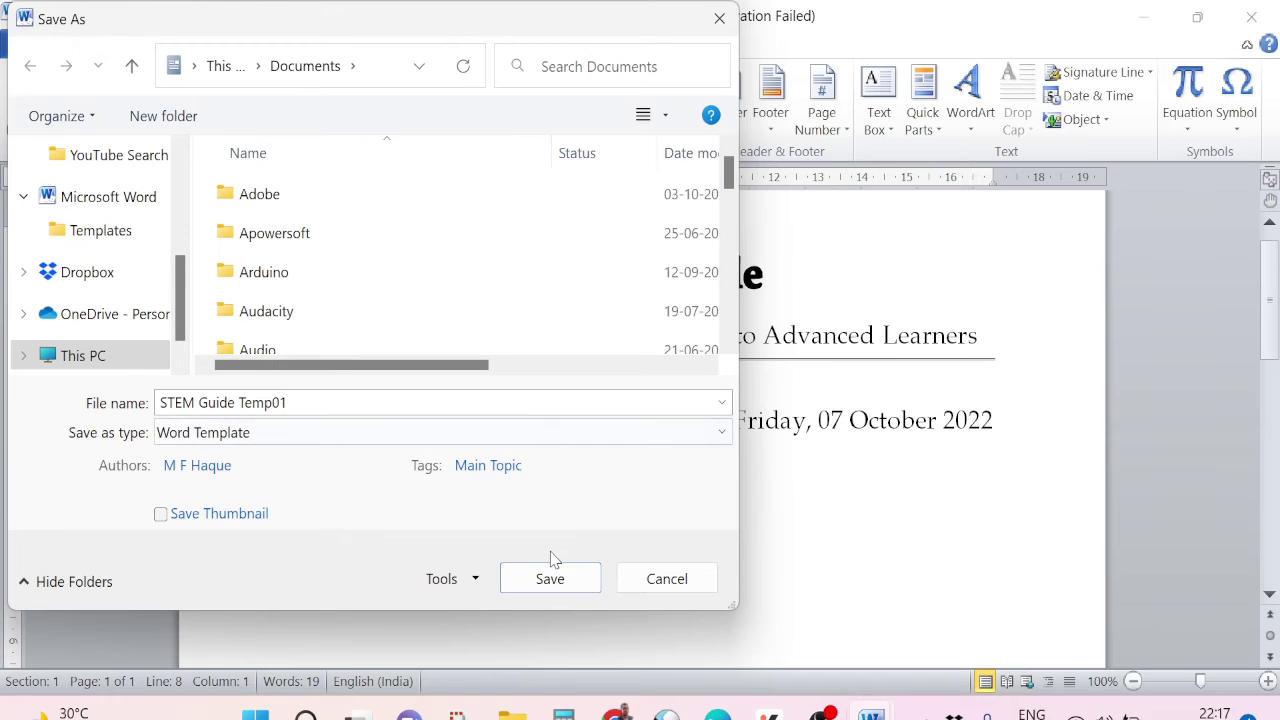
Step: Save the template as STEM Guide Temp01.dotx and open the File Info page
left_click(550, 581)
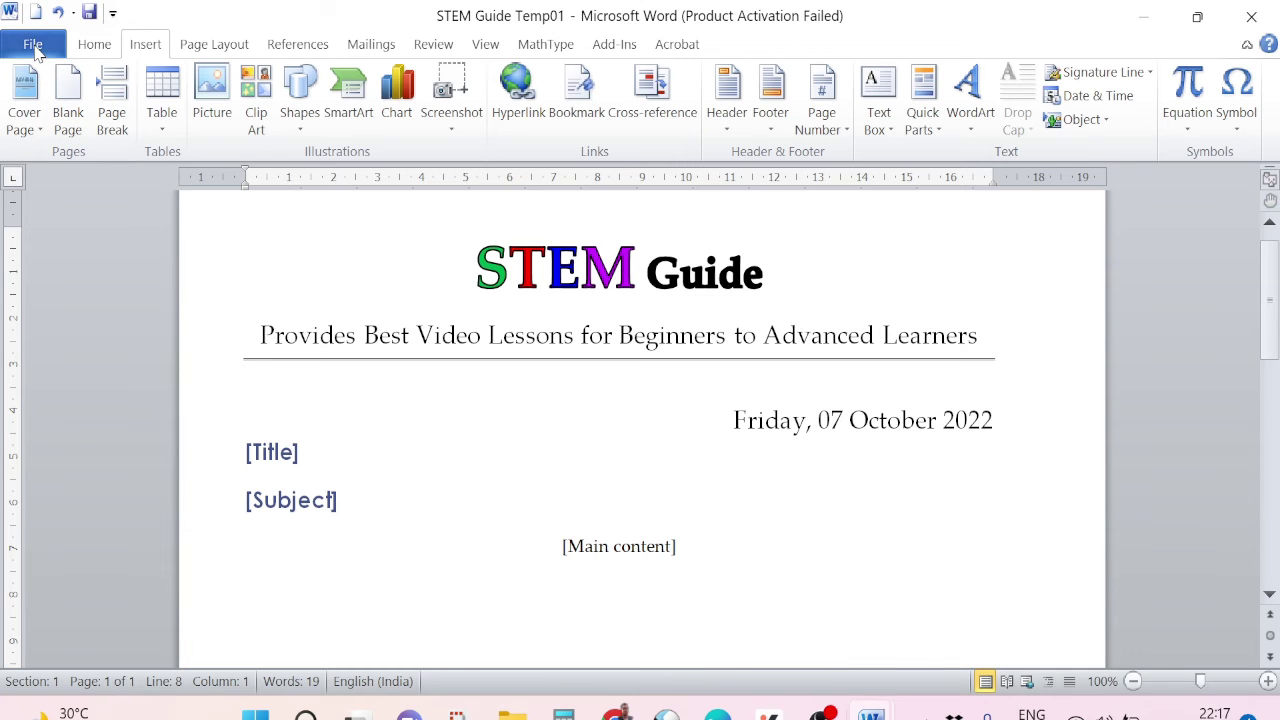
left_click(33, 46)
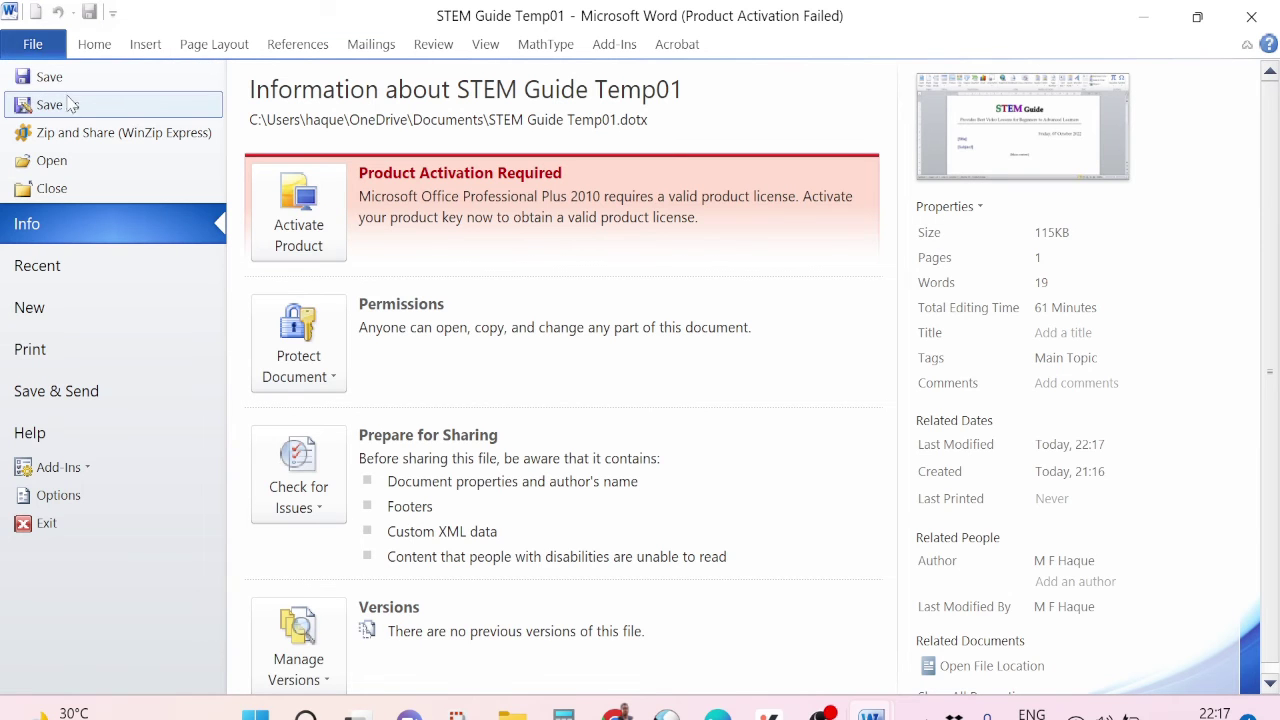
Step: Create and close a blank Document4, then return to File > New templates
left_click(40, 318)
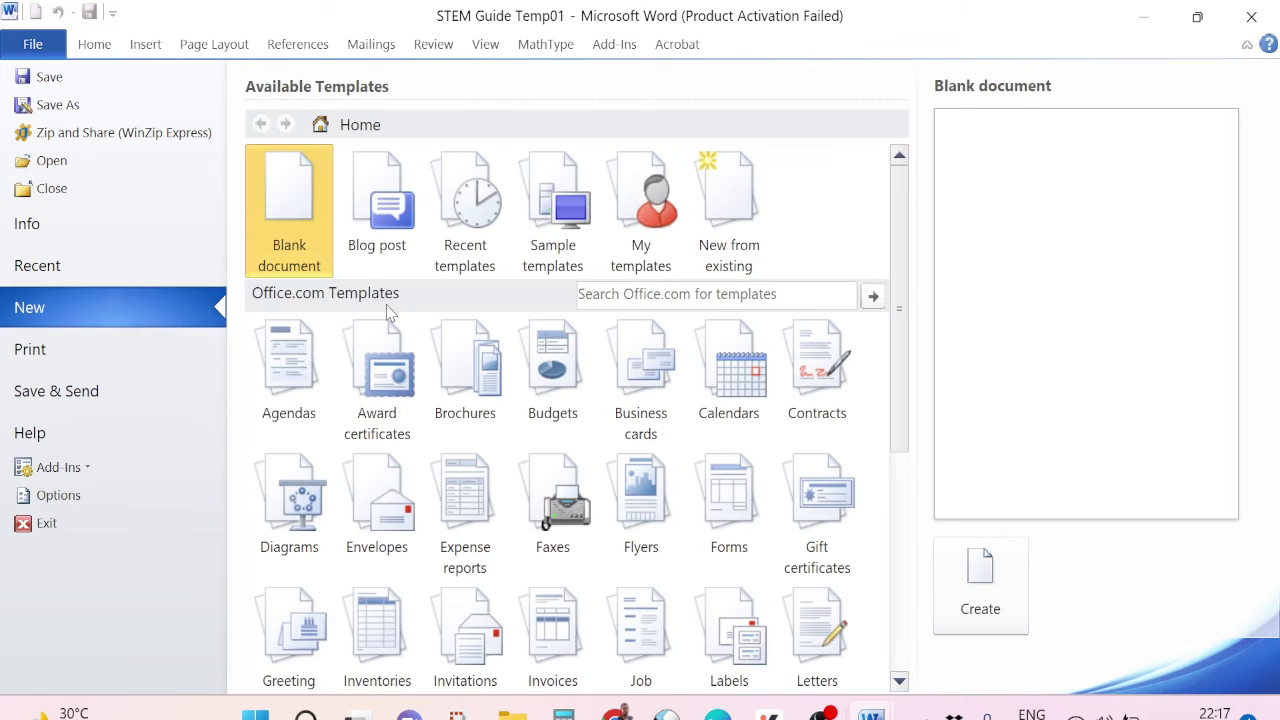
left_click(985, 586)
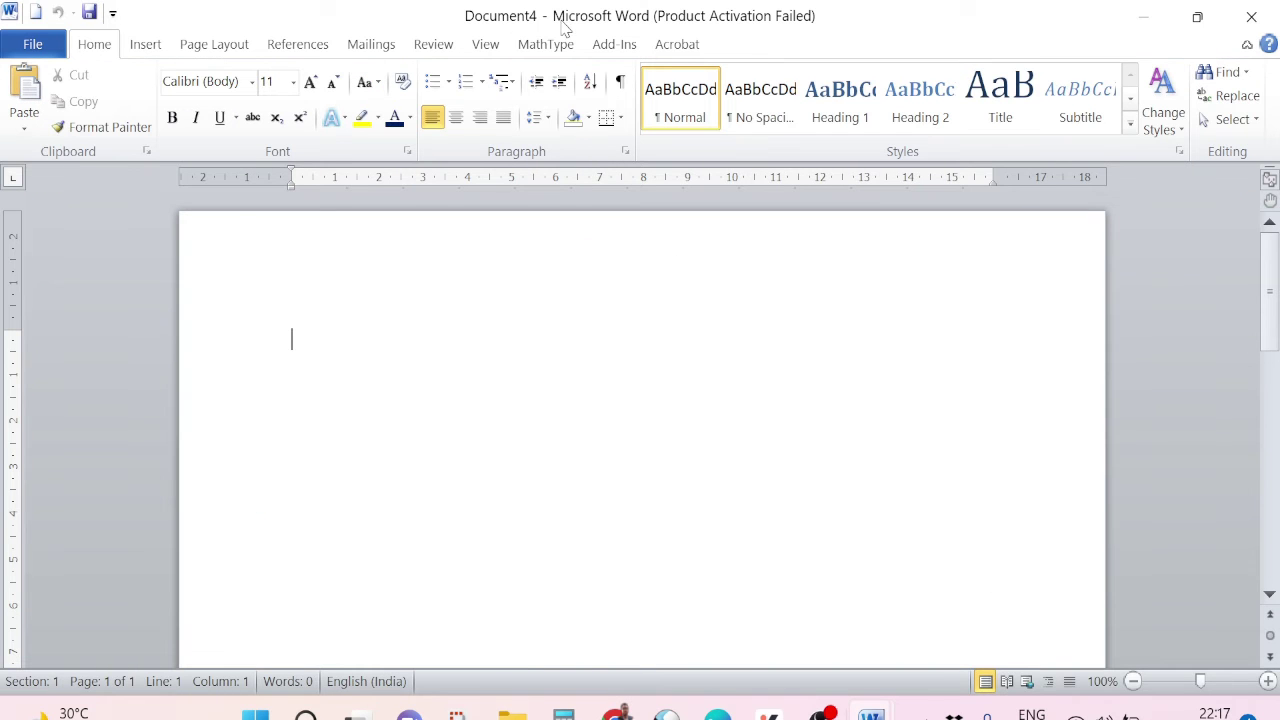
left_click(1250, 15)
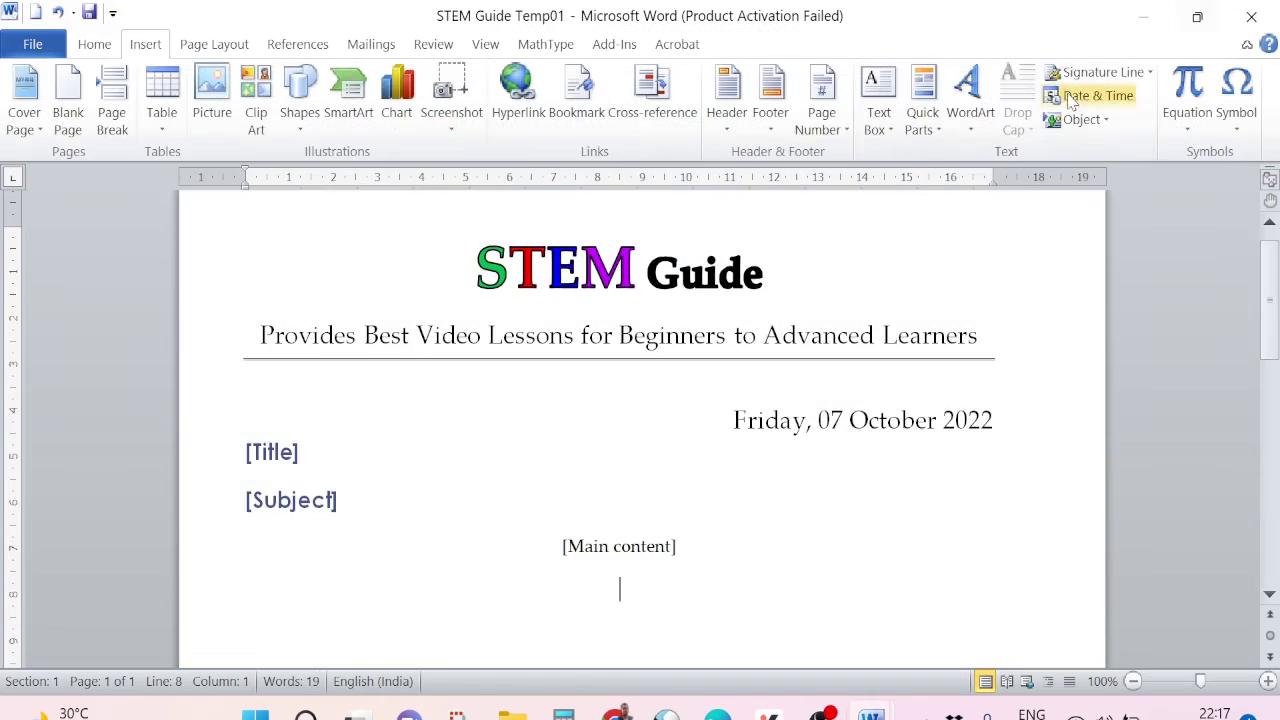
left_click(20, 50)
left_click(29, 309)
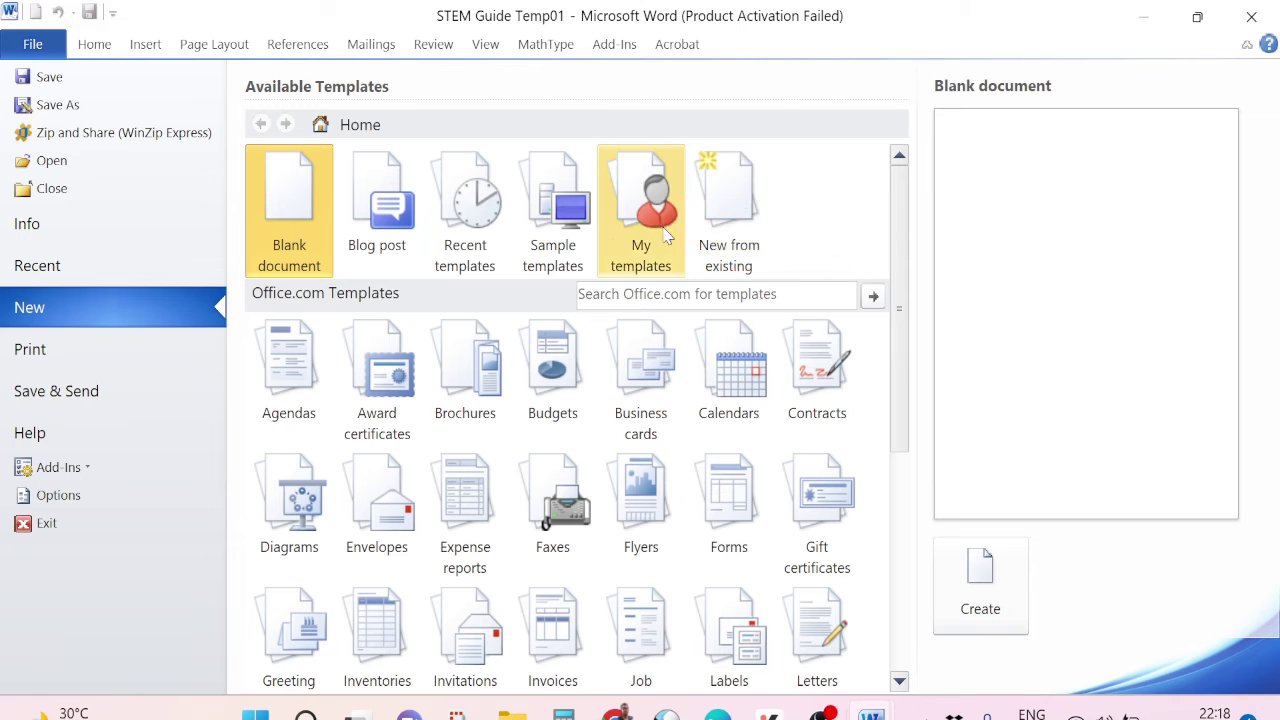
Step: Use New from existing and select STEM Guide Temp01 from Documents
left_click(730, 200)
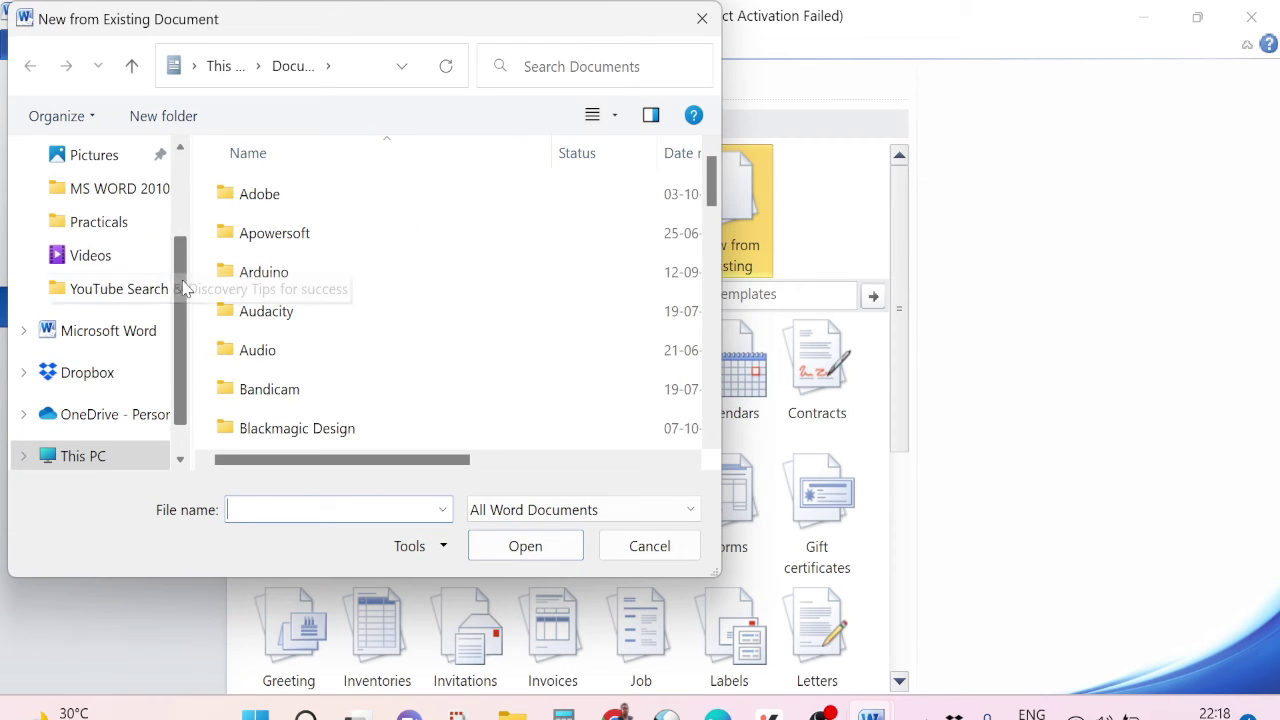
scroll(180, 300, "down", 2)
scroll(180, 315, "up", 1)
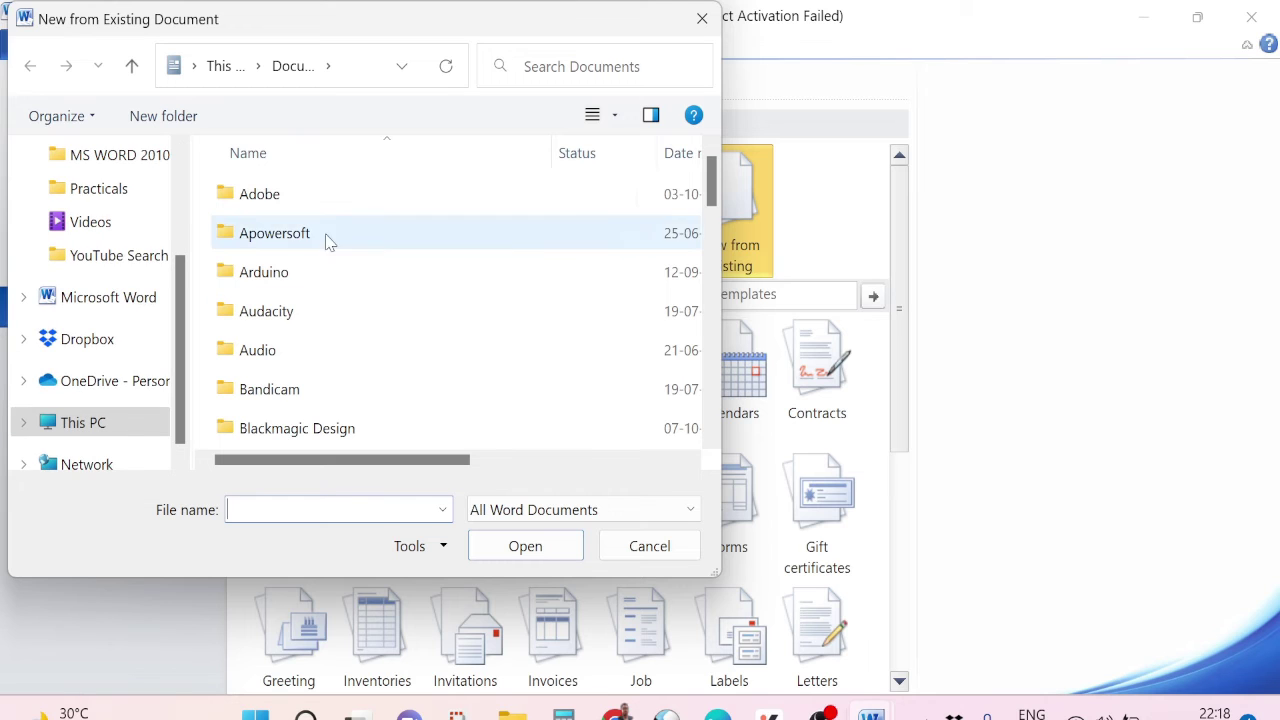
mouse_move(711, 180)
left_mouse_down()
mouse_move(707, 420)
mouse_move(718, 197)
mouse_move(712, 350)
left_mouse_up()
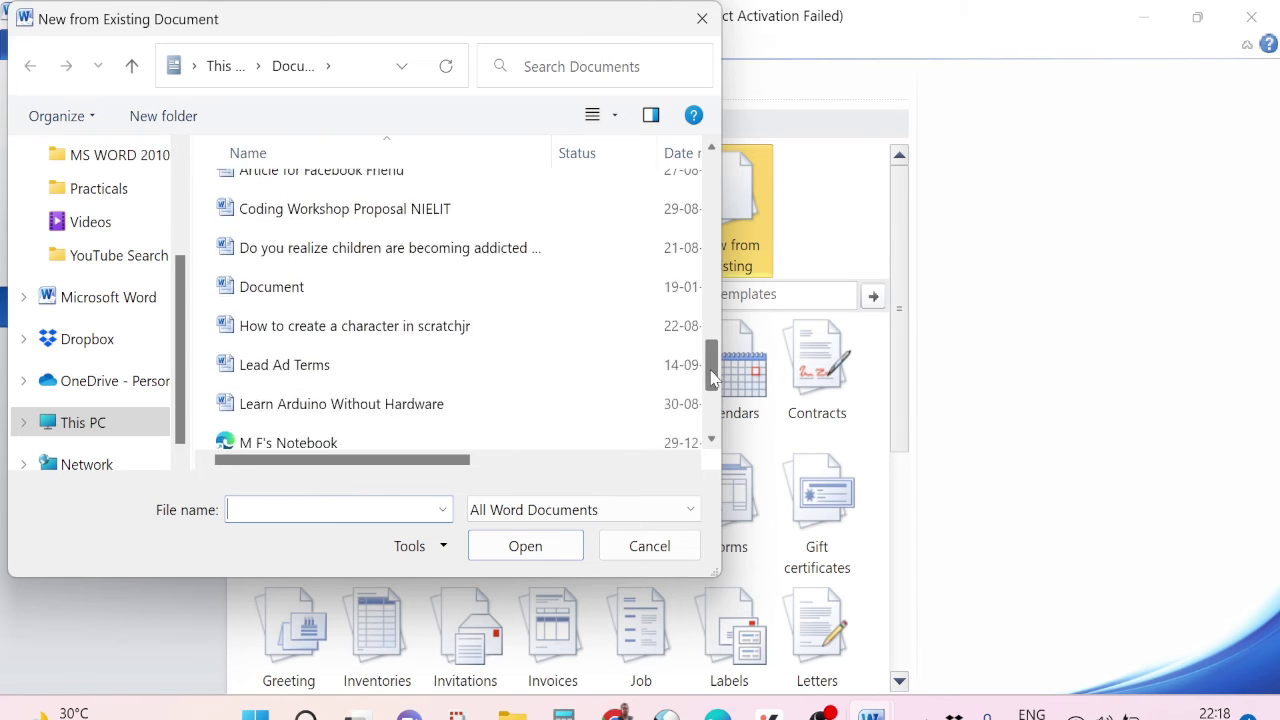
left_click_drag(712, 350, 712, 405)
left_click(365, 352)
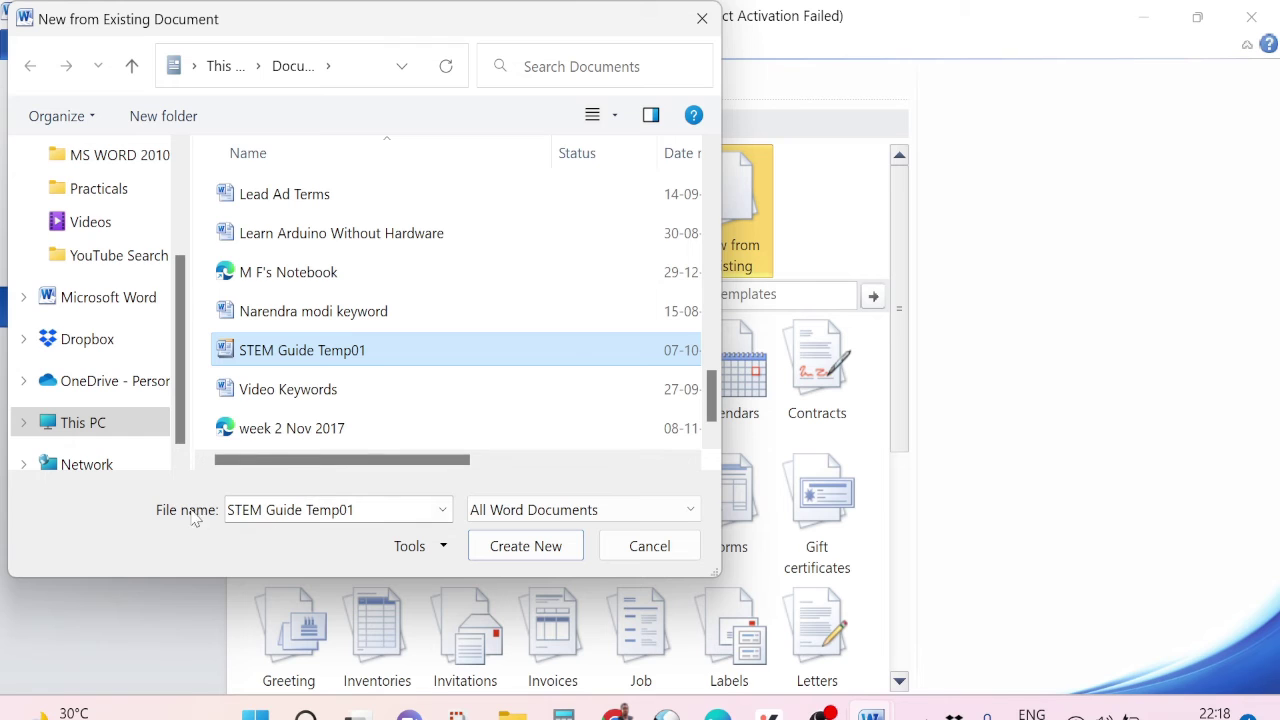
Step: Create the document from STEM Guide Temp01 and enter the title 'Invitations'
left_click(525, 546)
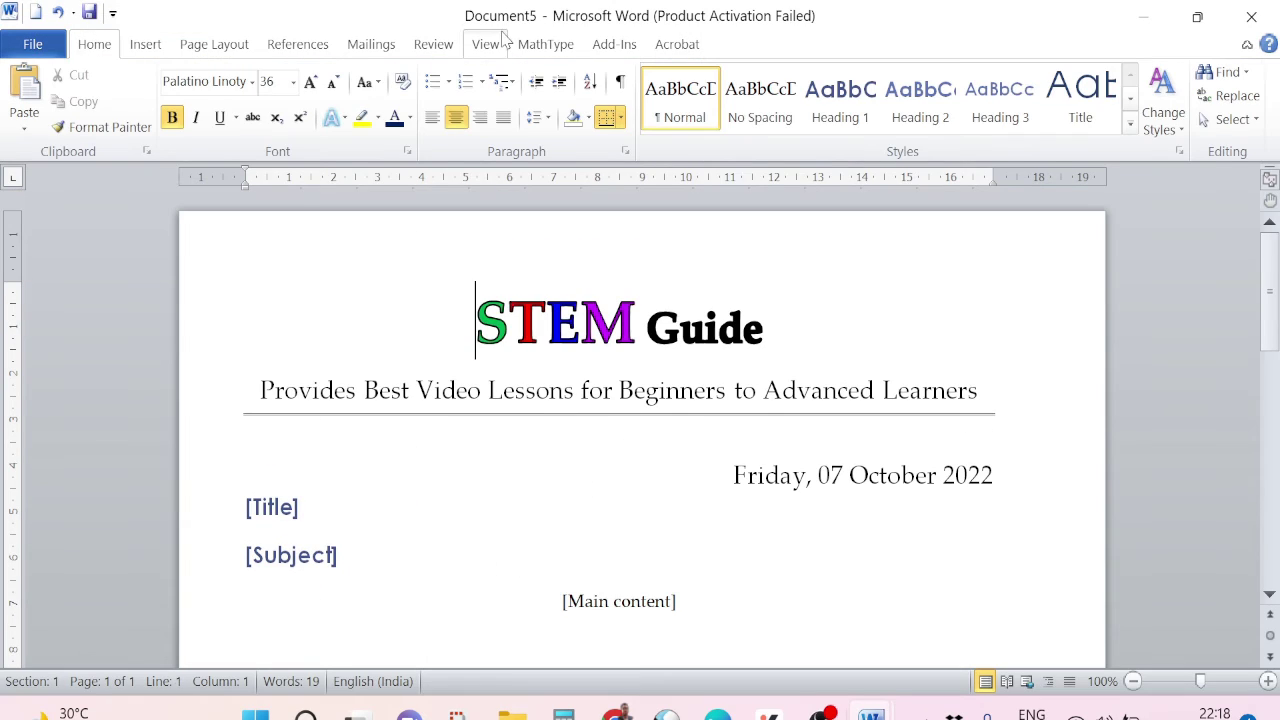
scroll(563, 386, "down", 2)
scroll(565, 385, "up", 1)
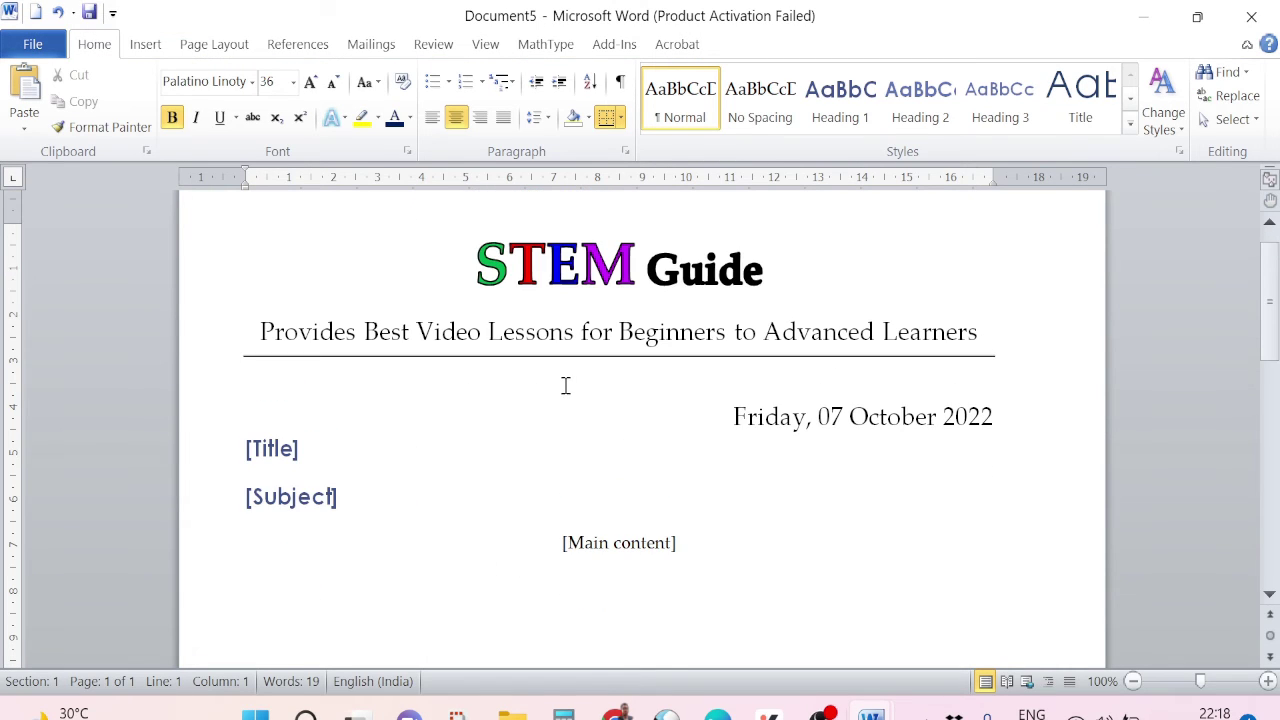
scroll(530, 266, "up", 1)
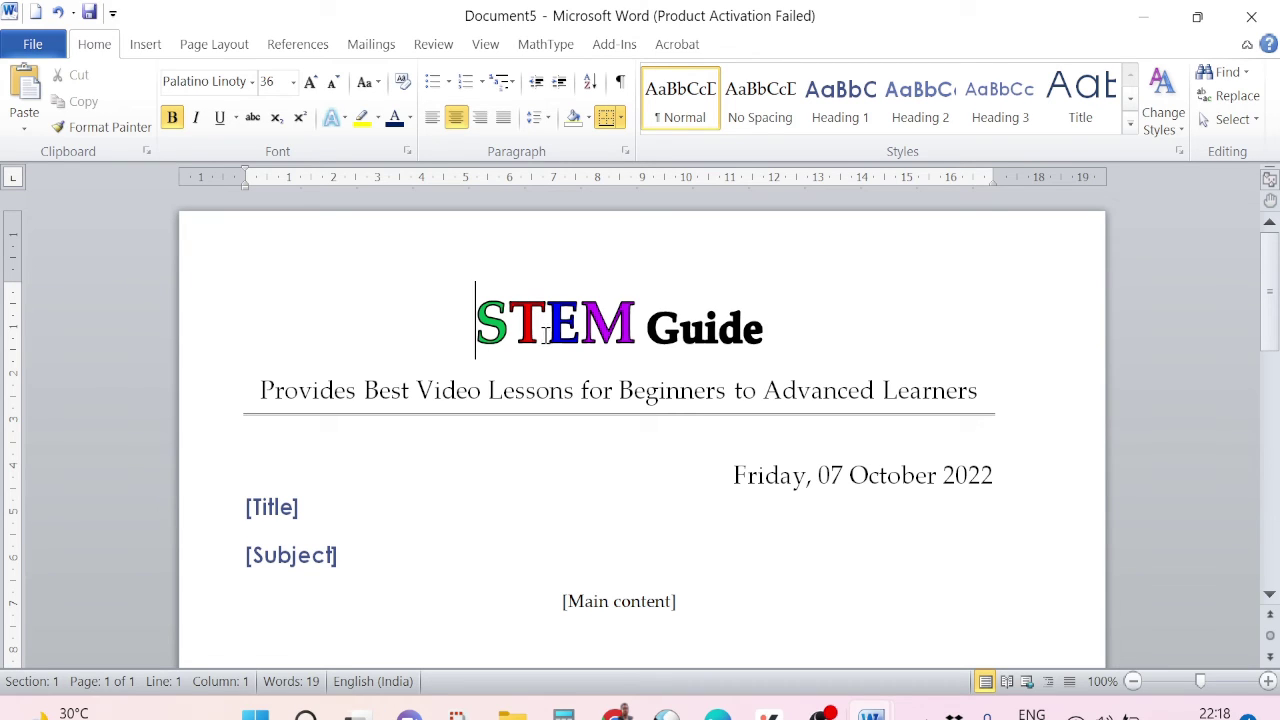
scroll(507, 356, "down", 1)
left_click(277, 455)
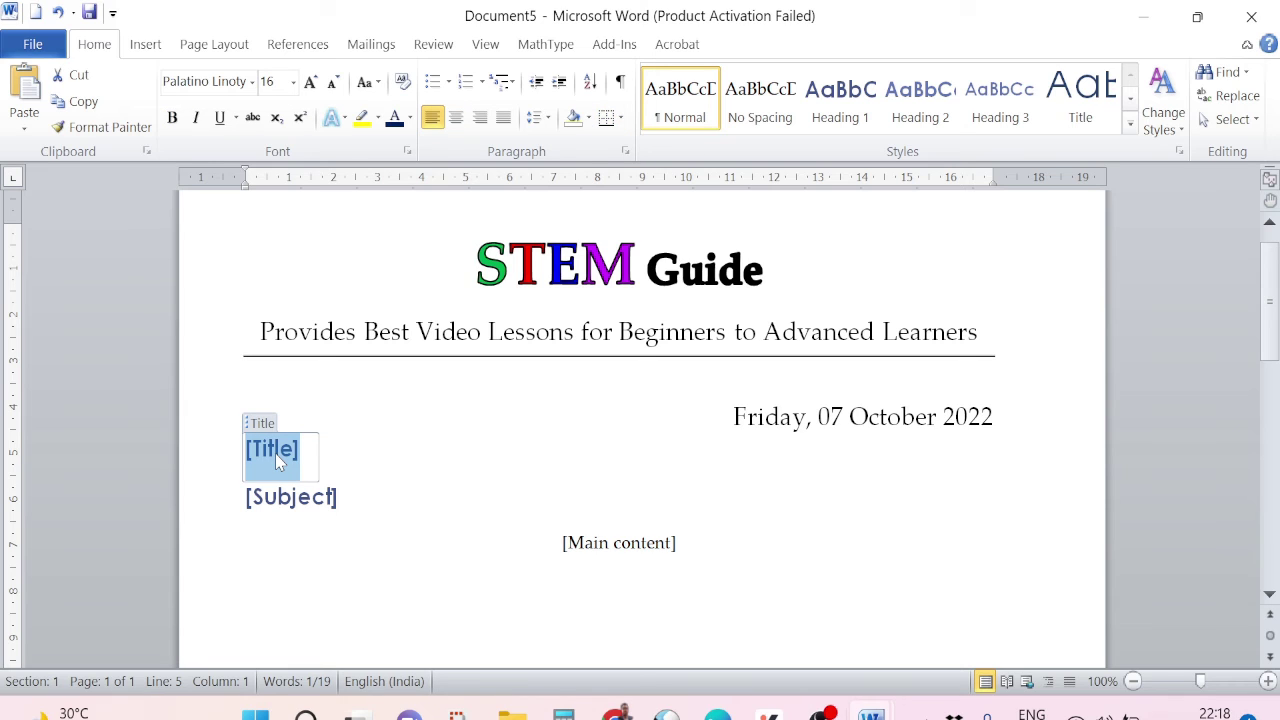
type("Invitaion")
right_click(340, 450)
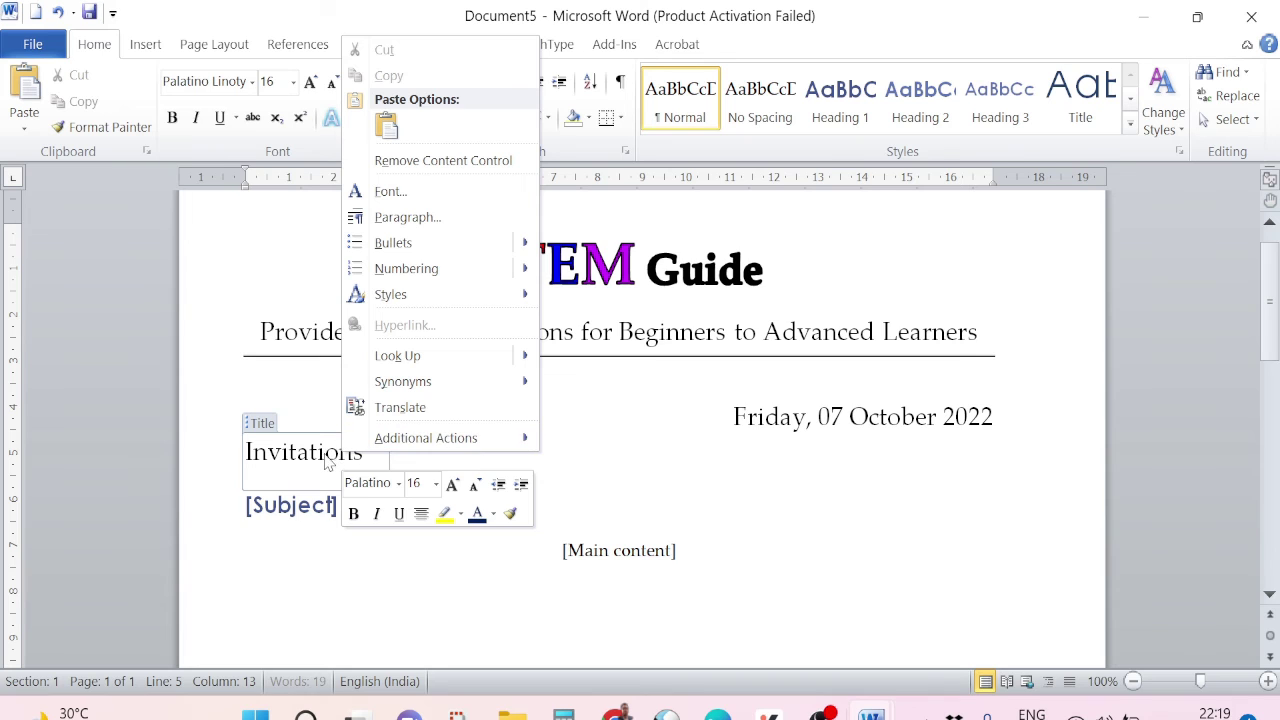
key("Escape")
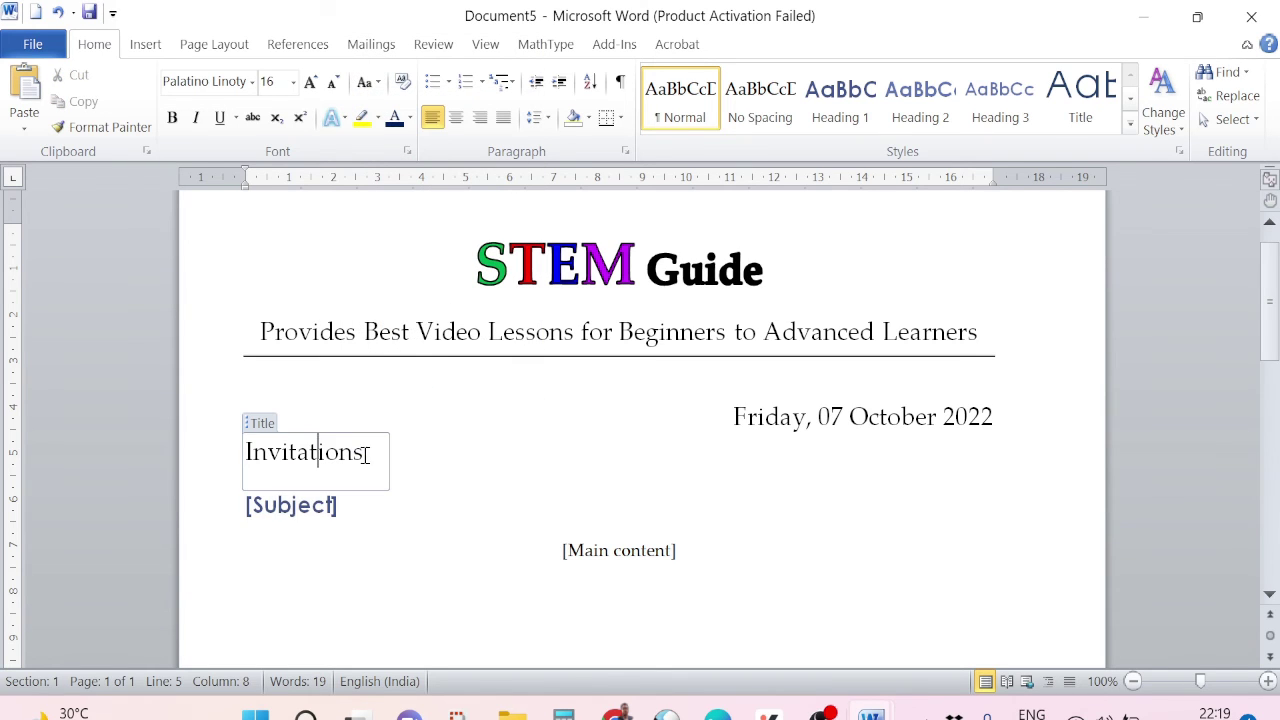
Step: Fill the subject with 'As a Special Guest' and select the main content placeholder
left_click(320, 506)
type("As a")
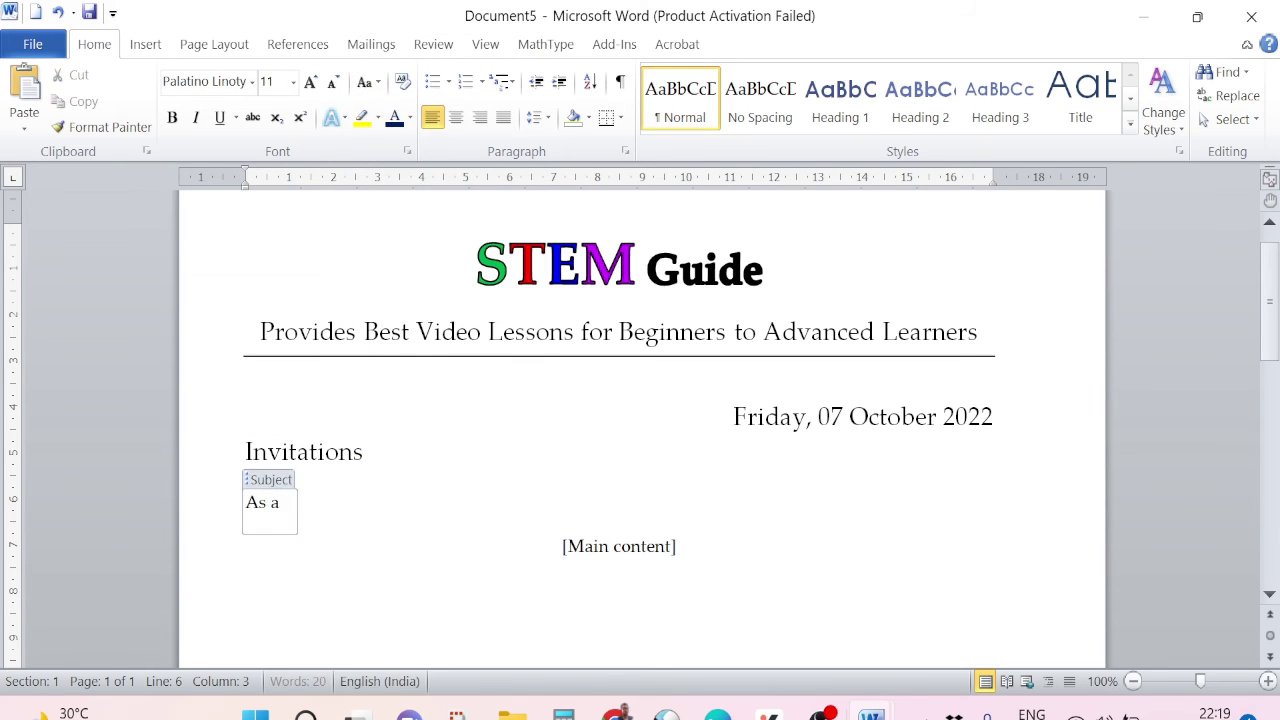
type(" Special Guiest")
key("BackSpace")
key("BackSpace")
key("BackSpace")
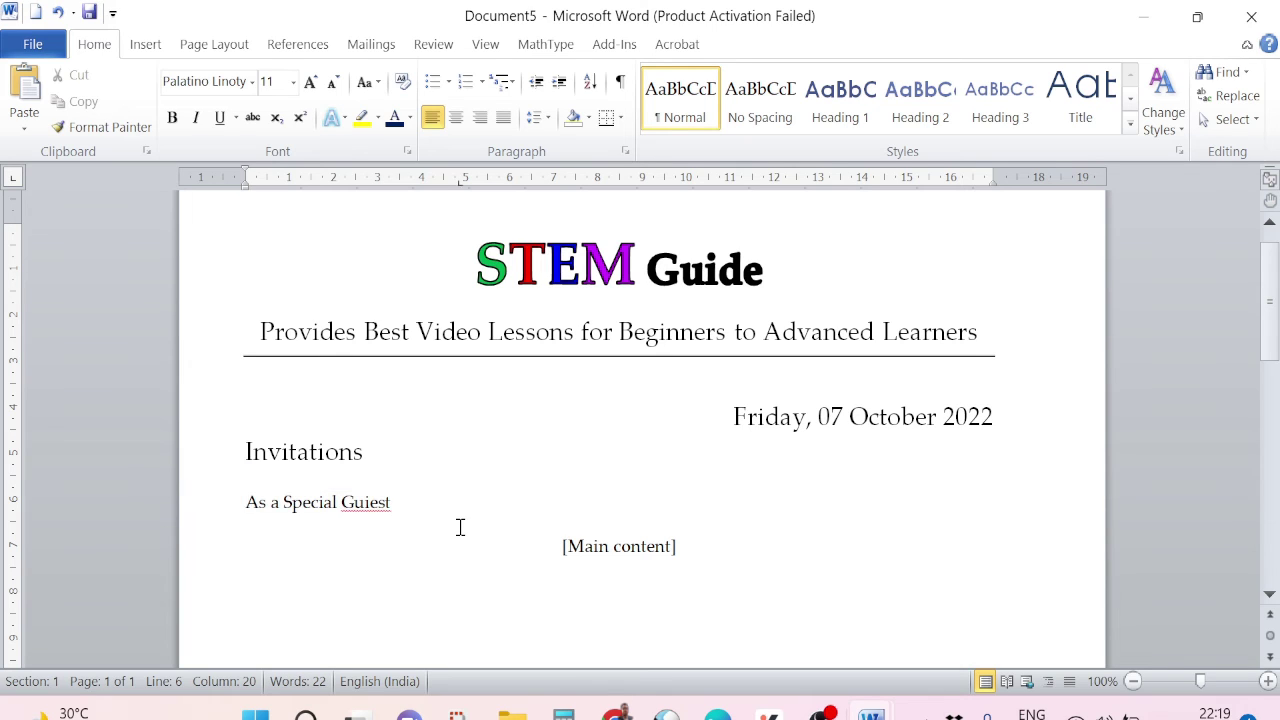
type("est")
left_click(465, 549)
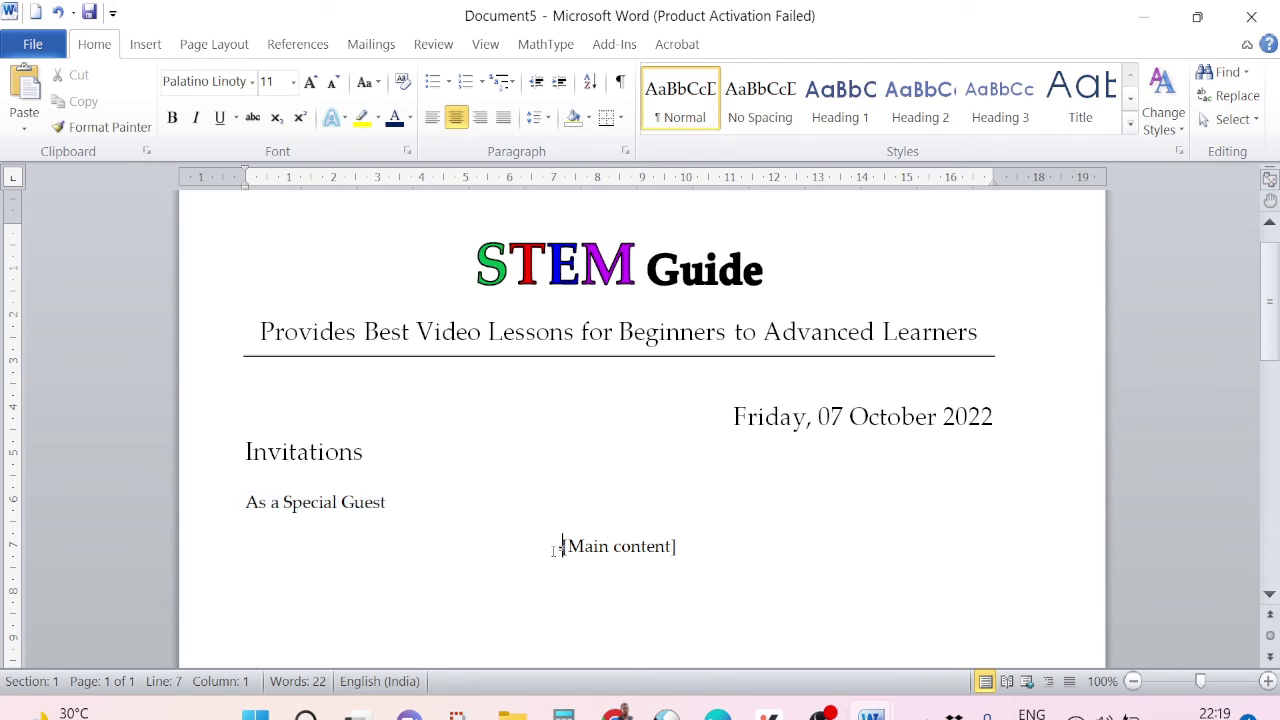
left_click(620, 546)
Step: Finish the main-content sentence, then replace the footer's address and phone placeholders with the company's details
type("Here you can type the main content..")
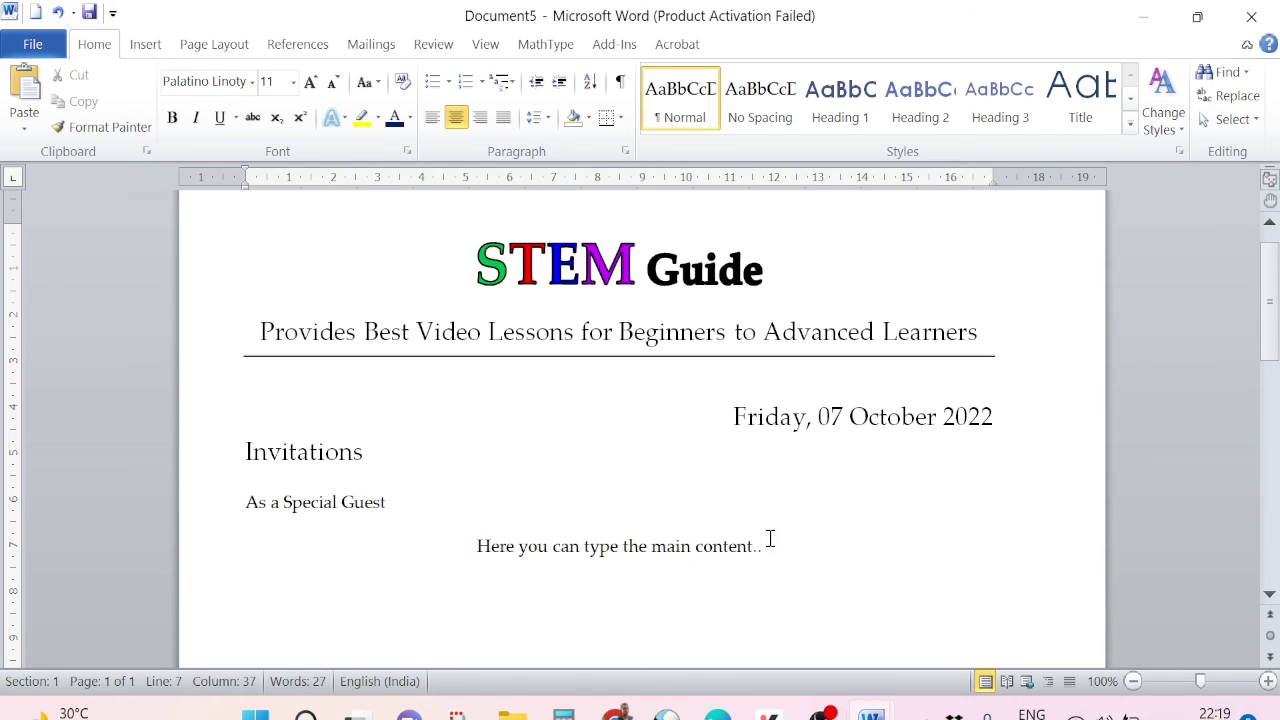
scroll(375, 575, "down", 15)
double_click(357, 577)
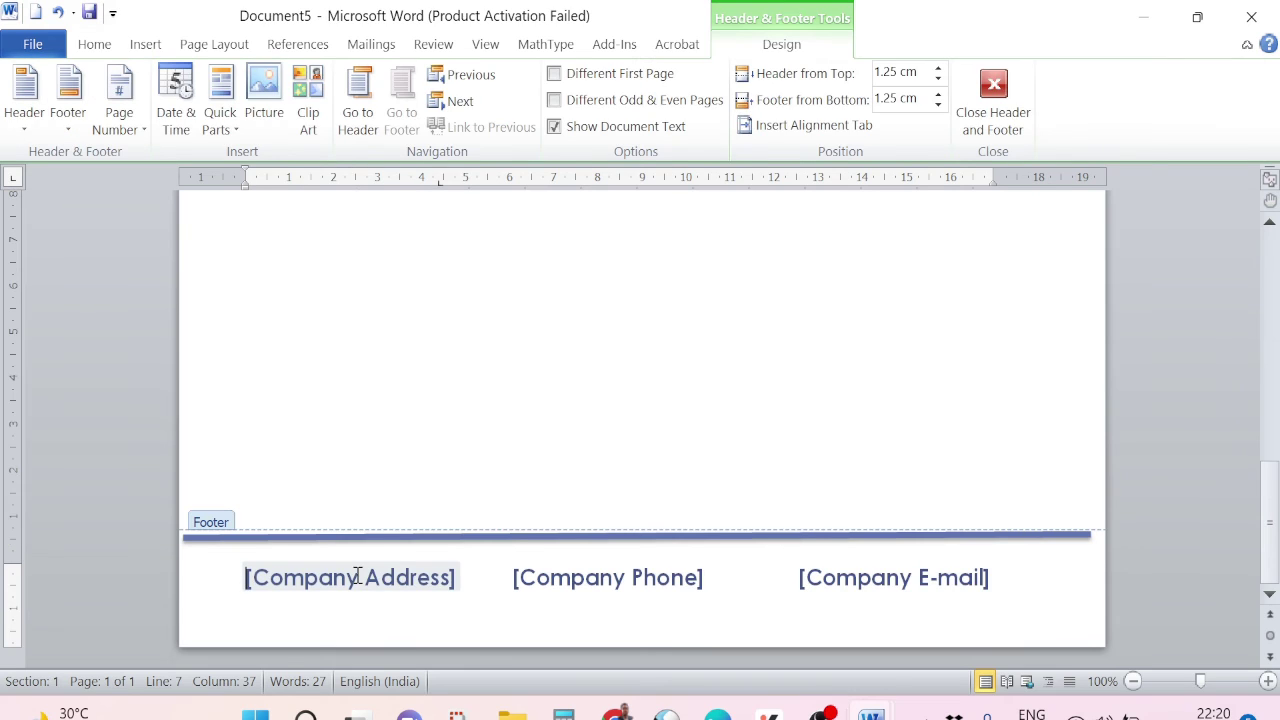
key("Delete")
type("Abc")
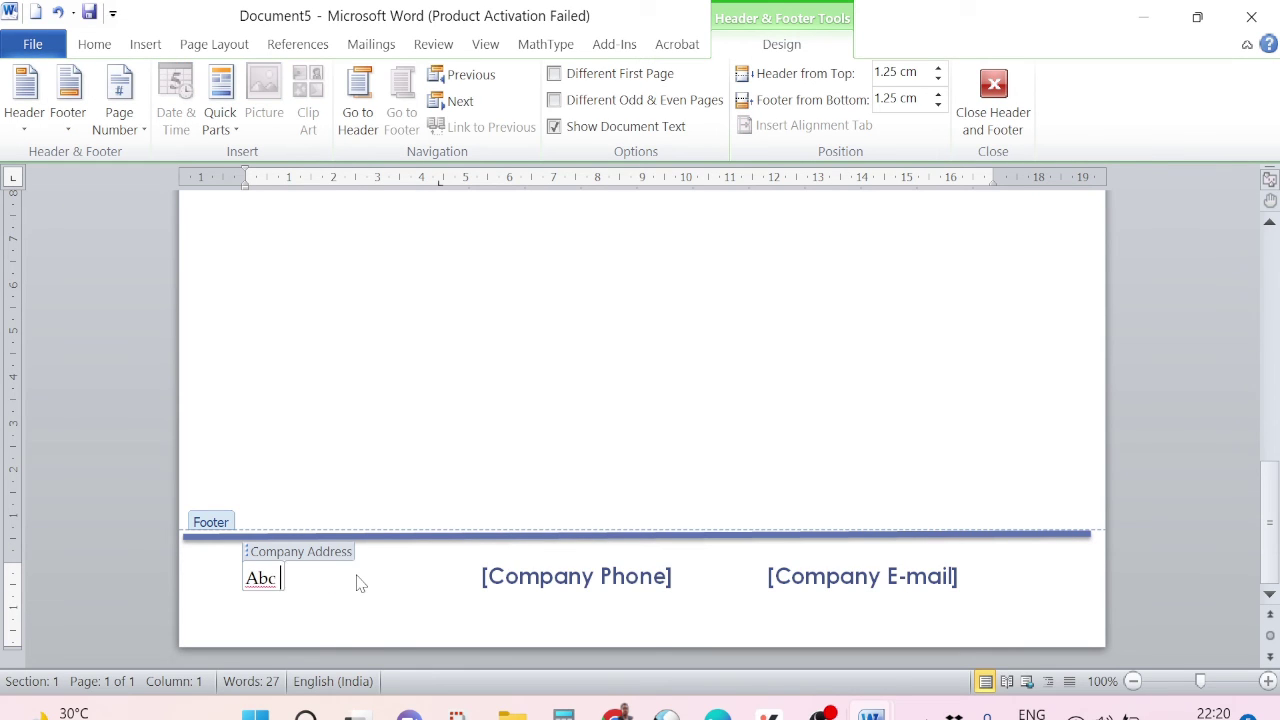
type("Plaza")
left_click(586, 580)
type("0")
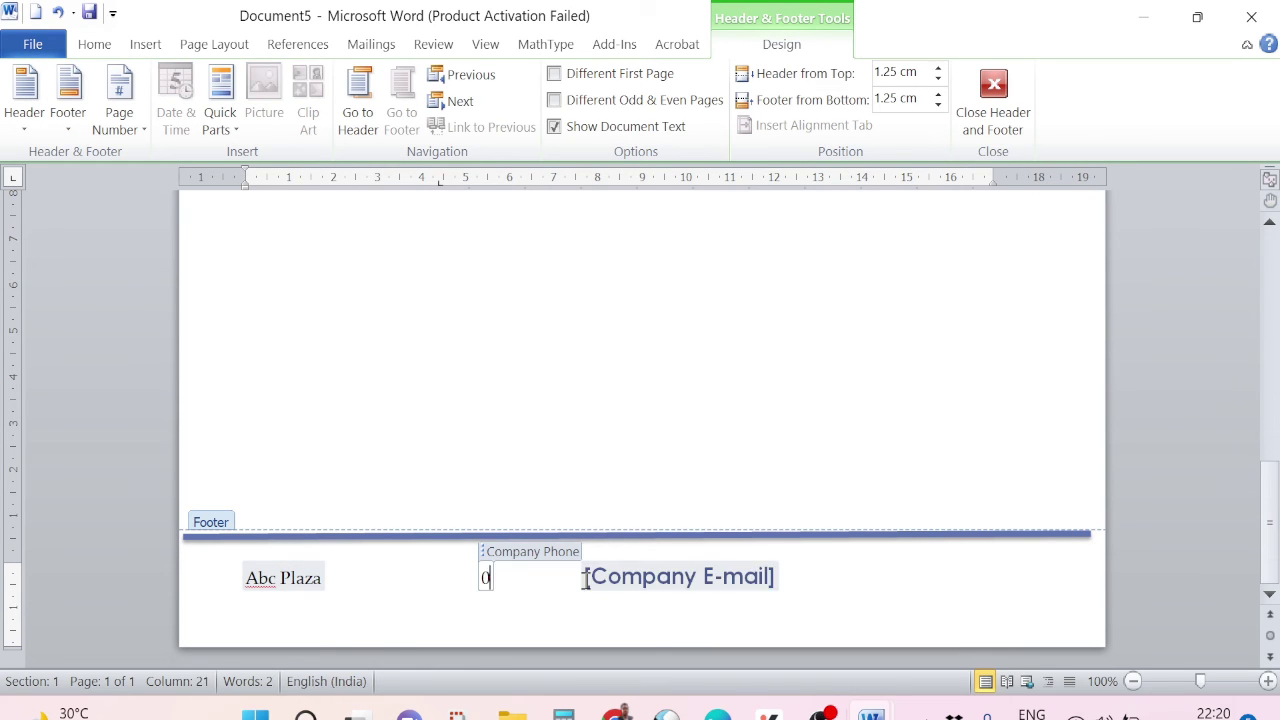
type("232548")
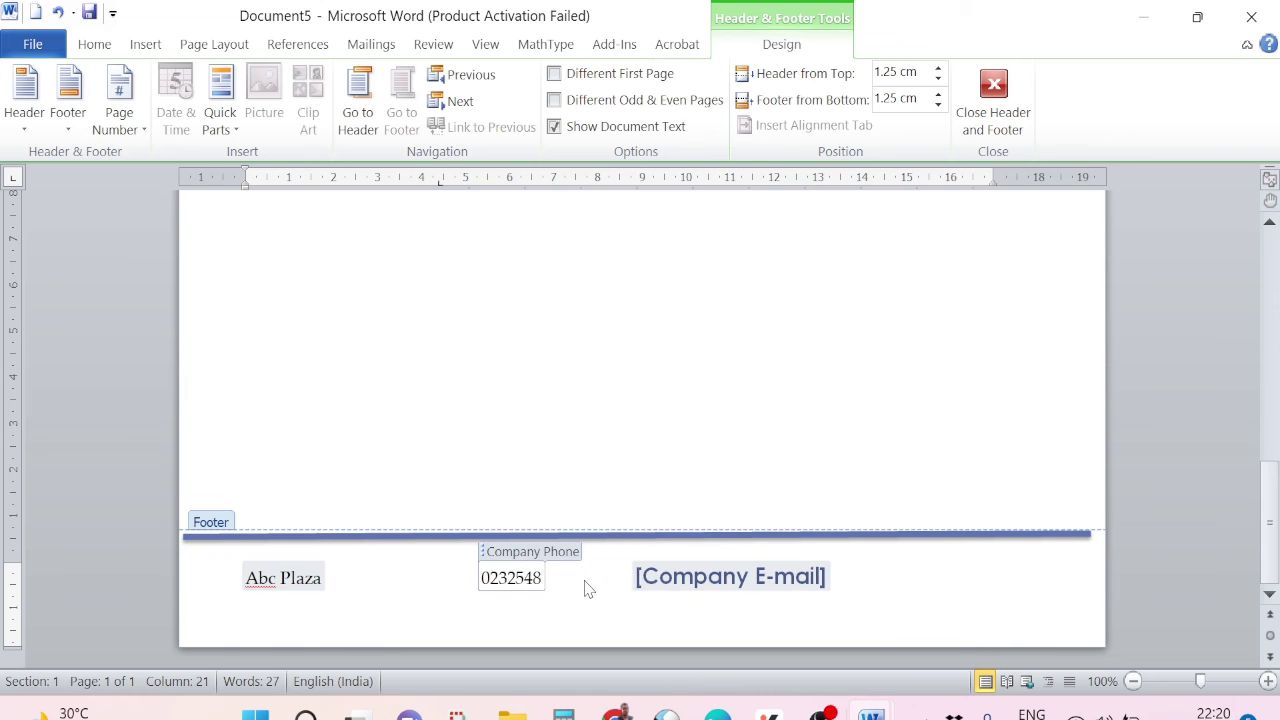
type("5")
Step: Paste the company e-mail into its footer placeholder and remove the extra spaces before it
left_click(726, 588)
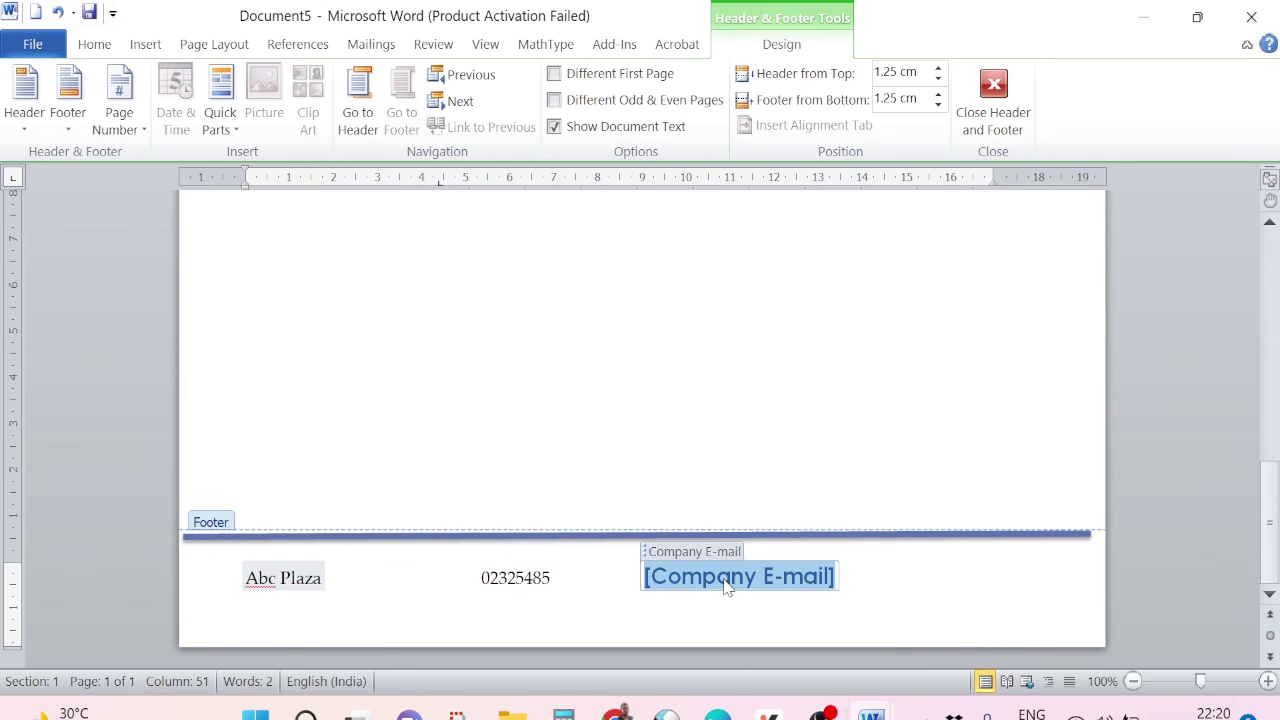
key("ctrl+v")
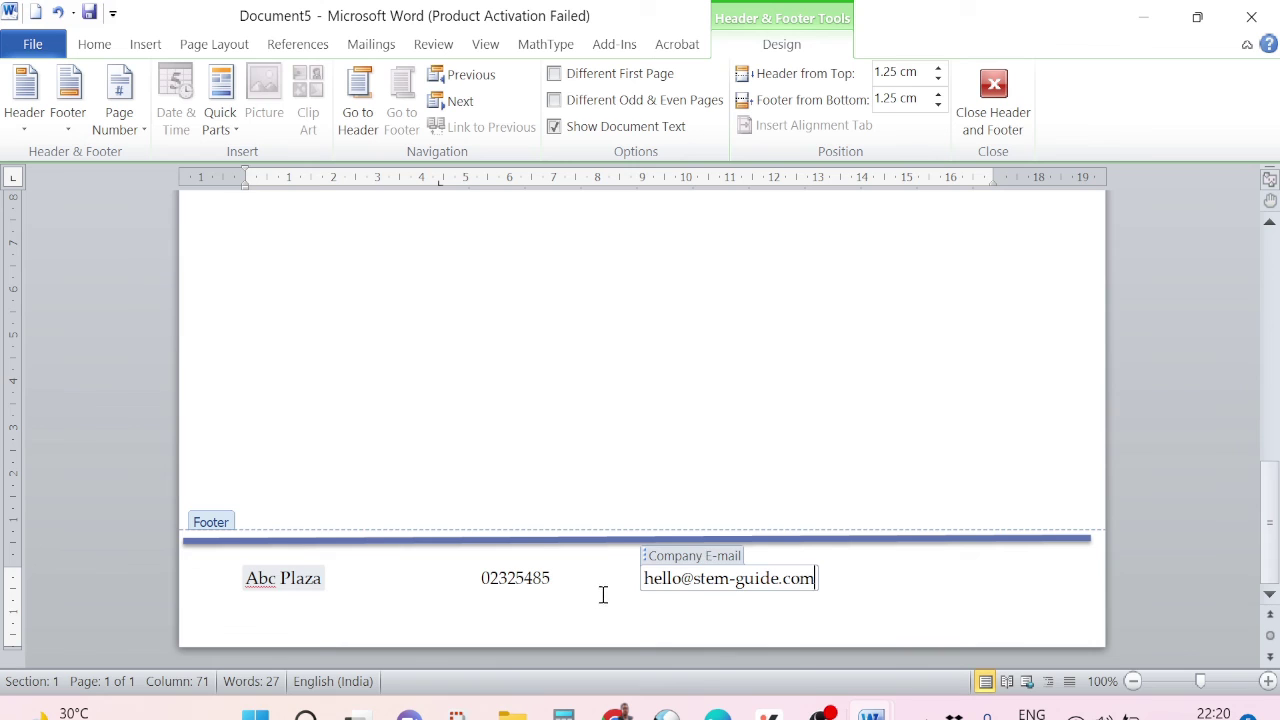
left_click(611, 580)
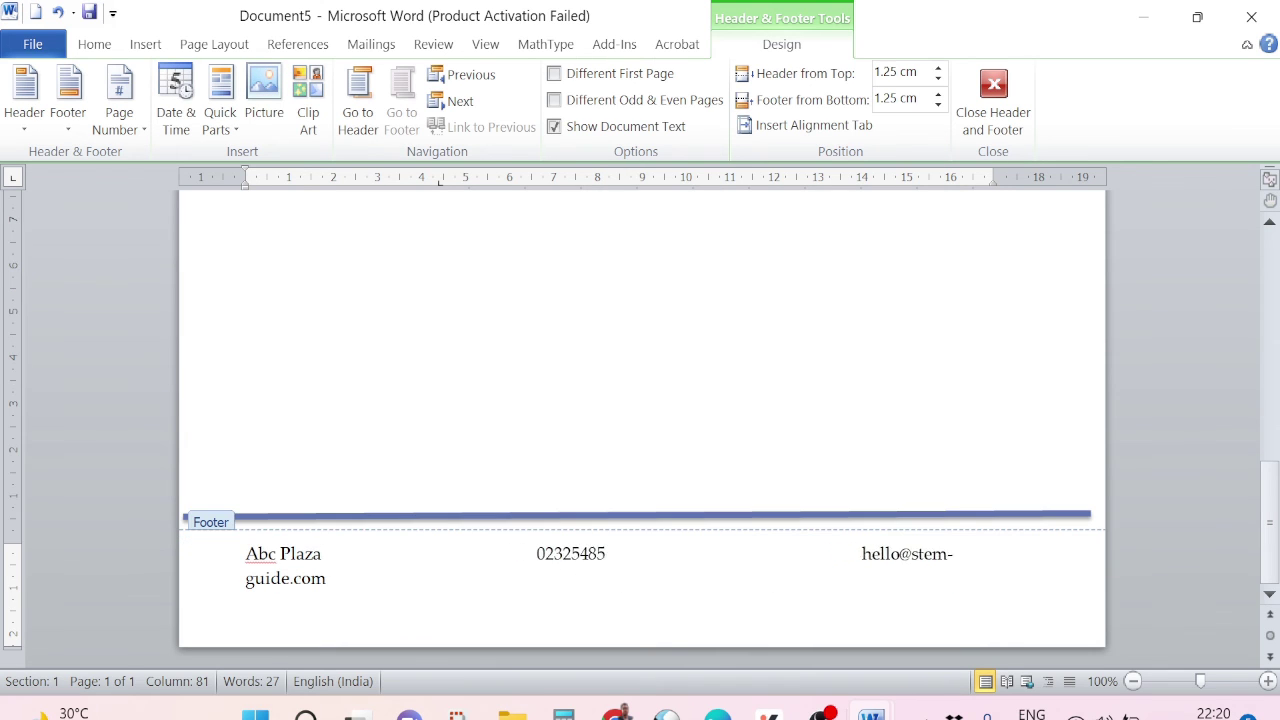
key("BackSpace")
key("BackSpace")
key("BackSpace")
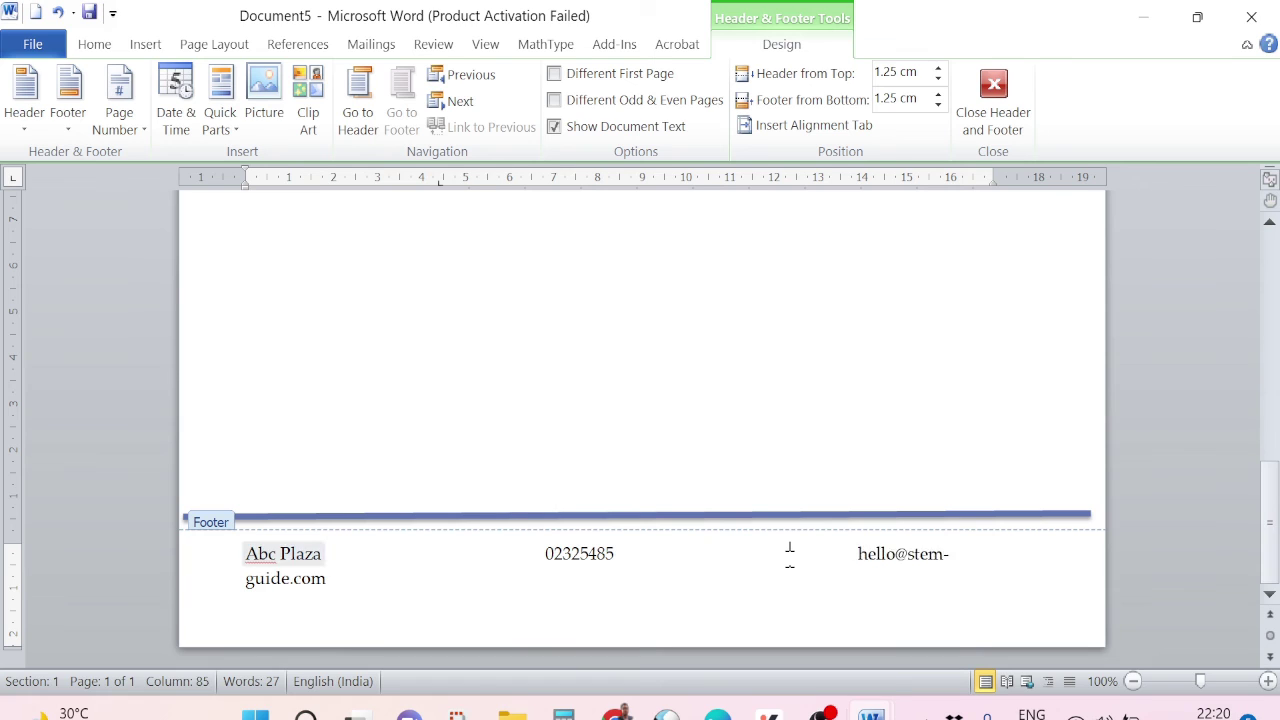
key("BackSpace")
key("BackSpace")
key("BackSpace")
key("BackSpace")
key("BackSpace")
key("BackSpace")
key("BackSpace")
key("BackSpace")
key("BackSpace")
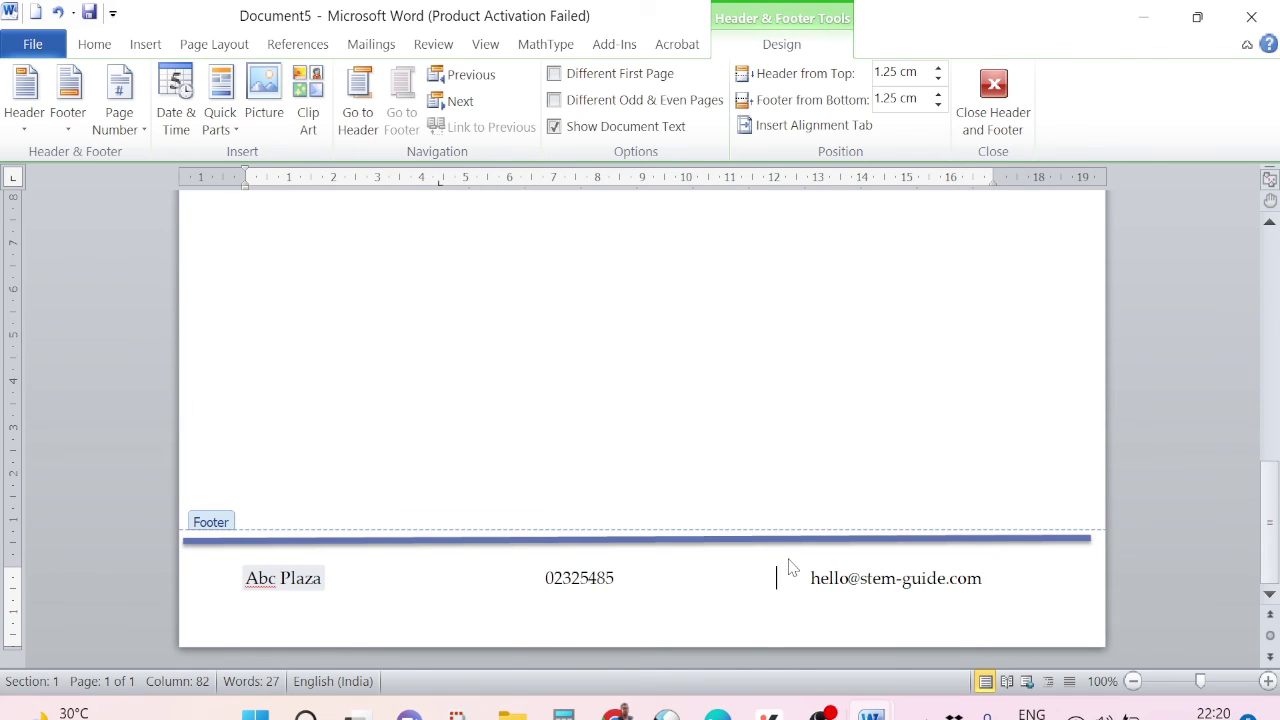
left_click(755, 541)
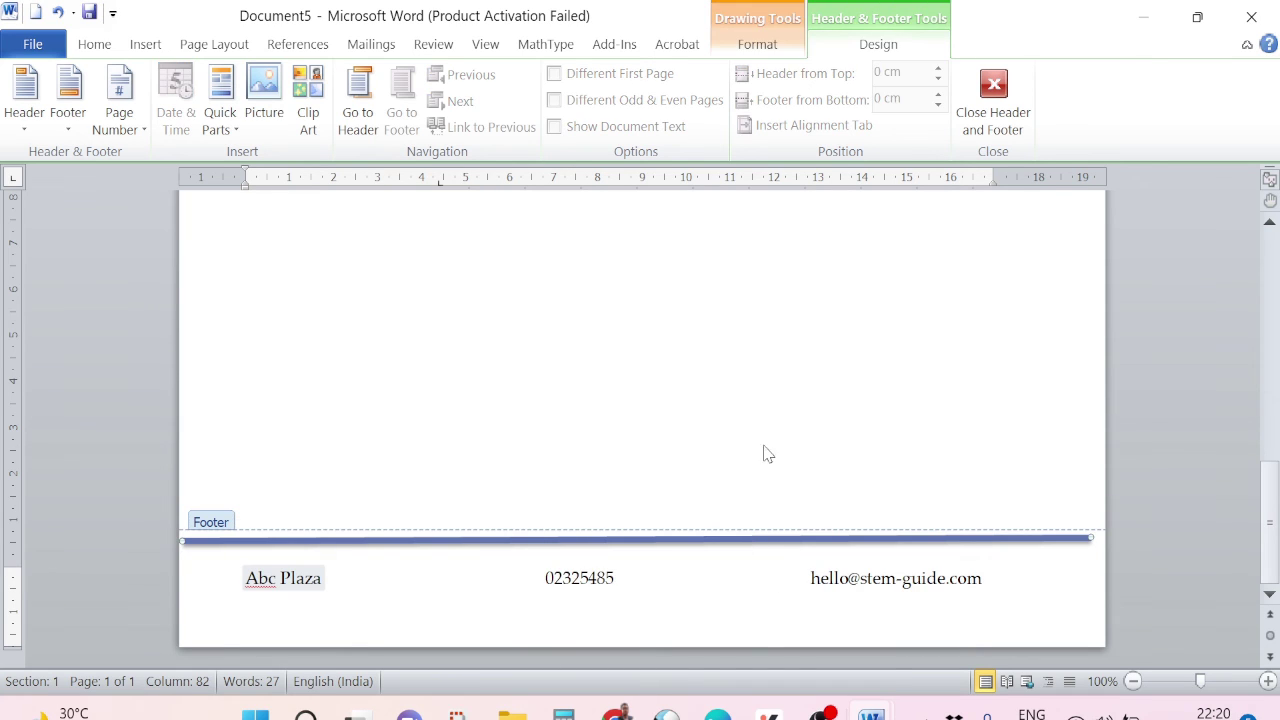
Step: Return to editing the existing footer from the Insert footer gallery
scroll(756, 423, "up", 1)
left_click(148, 46)
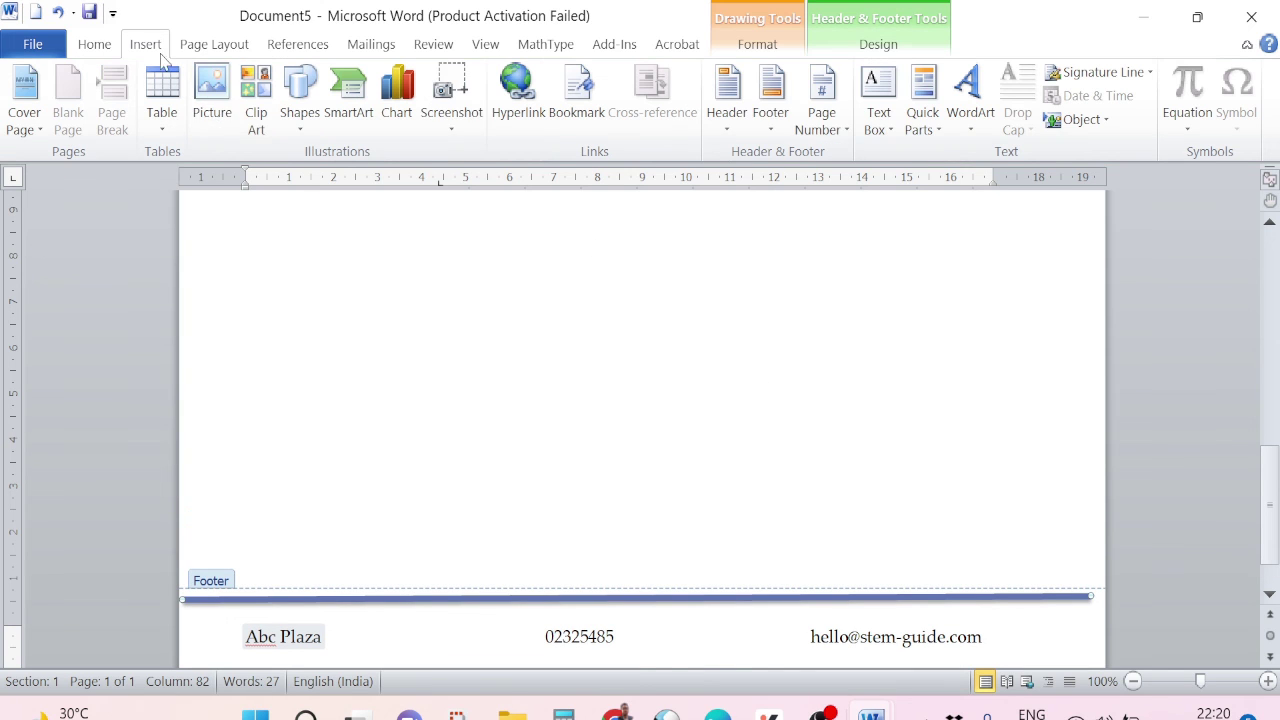
left_click(780, 132)
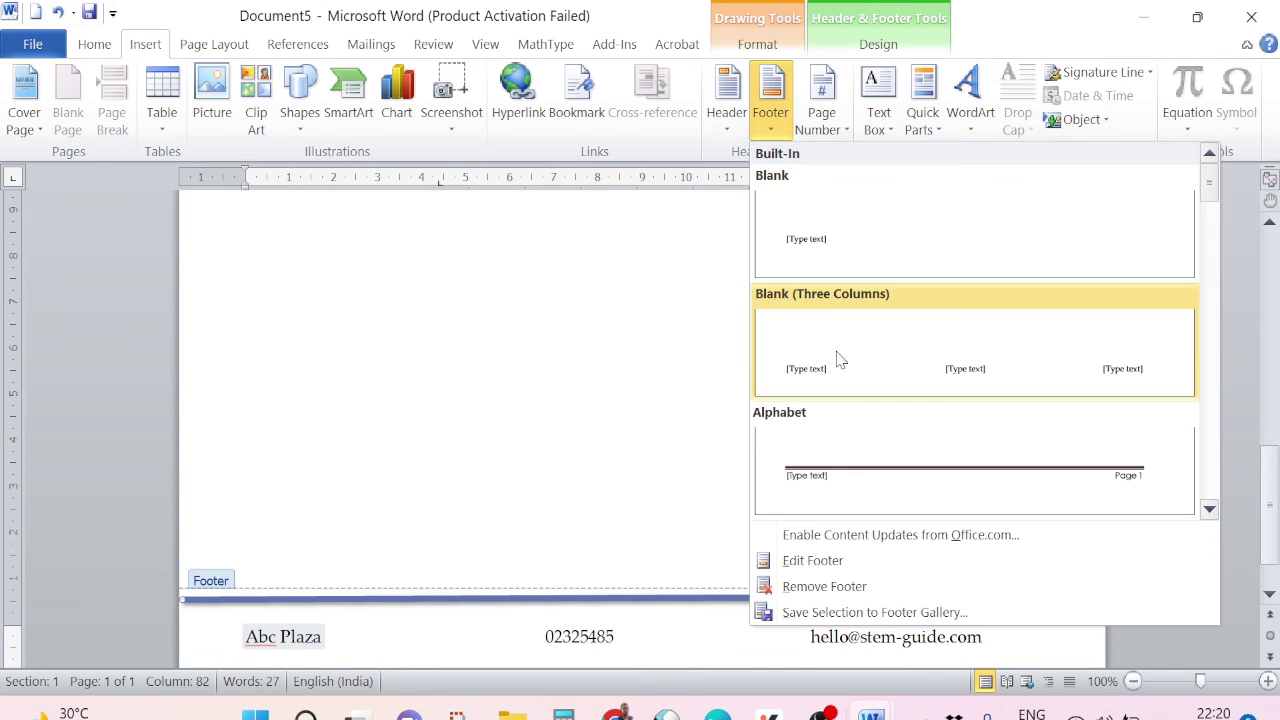
left_click(830, 562)
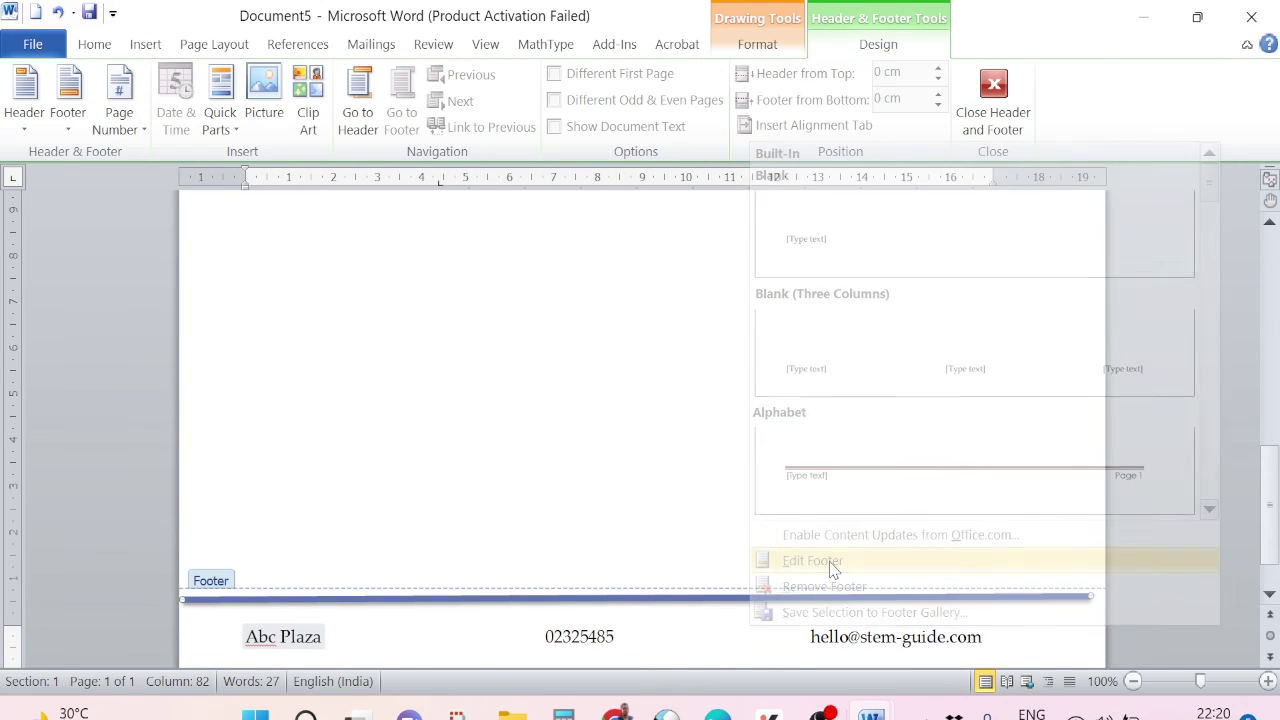
Step: Draw a straight line across the page above the footer, then close the footer and resume body editing
left_click(145, 46)
left_click(302, 130)
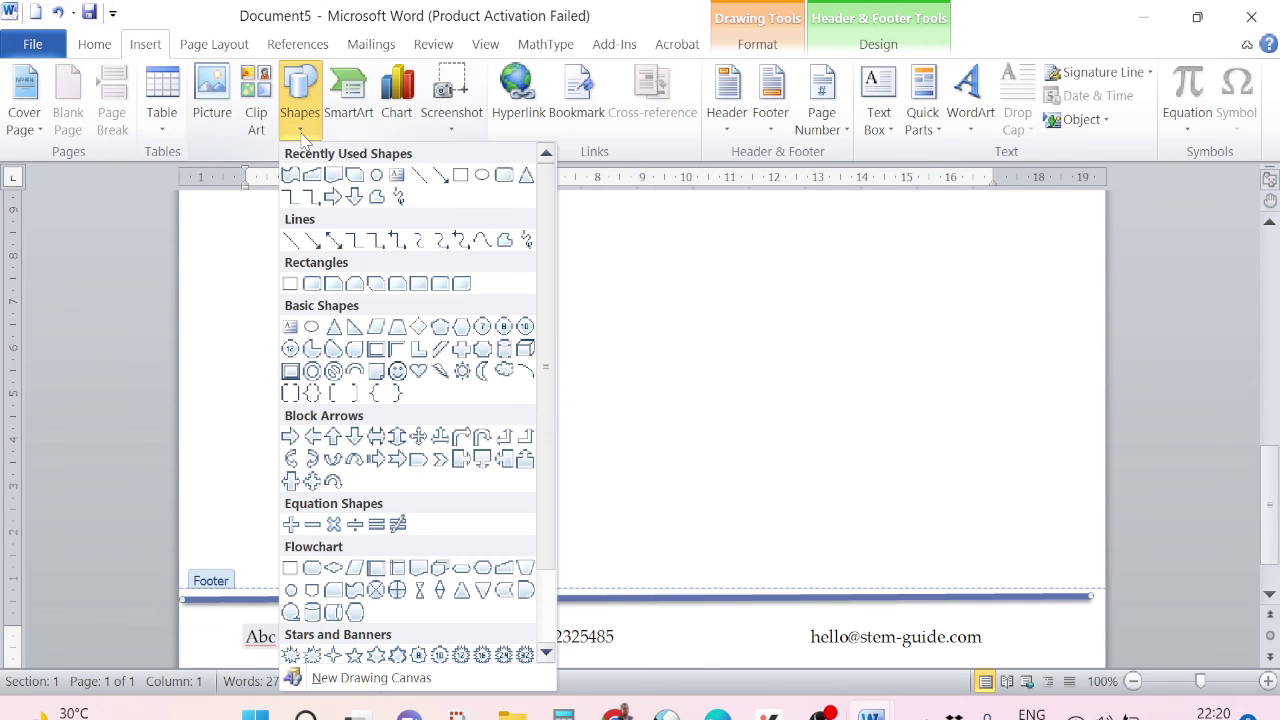
left_click(292, 242)
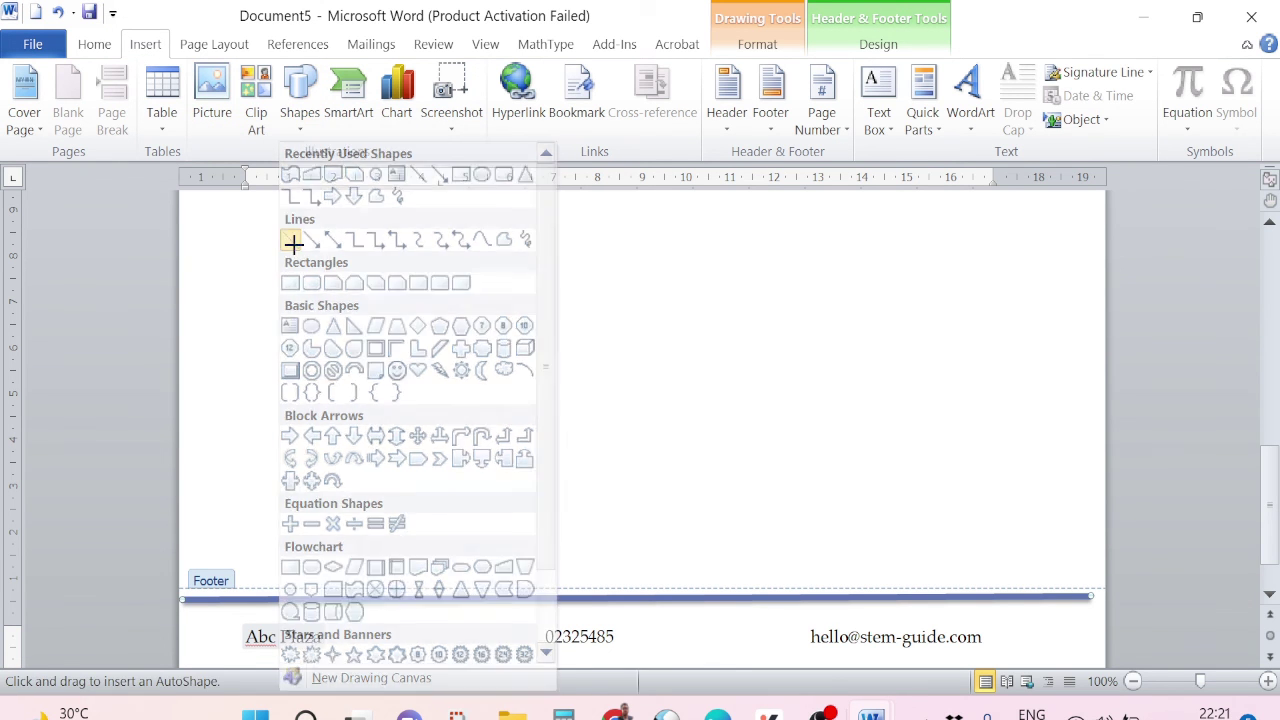
left_click_drag(188, 523, 1090, 519)
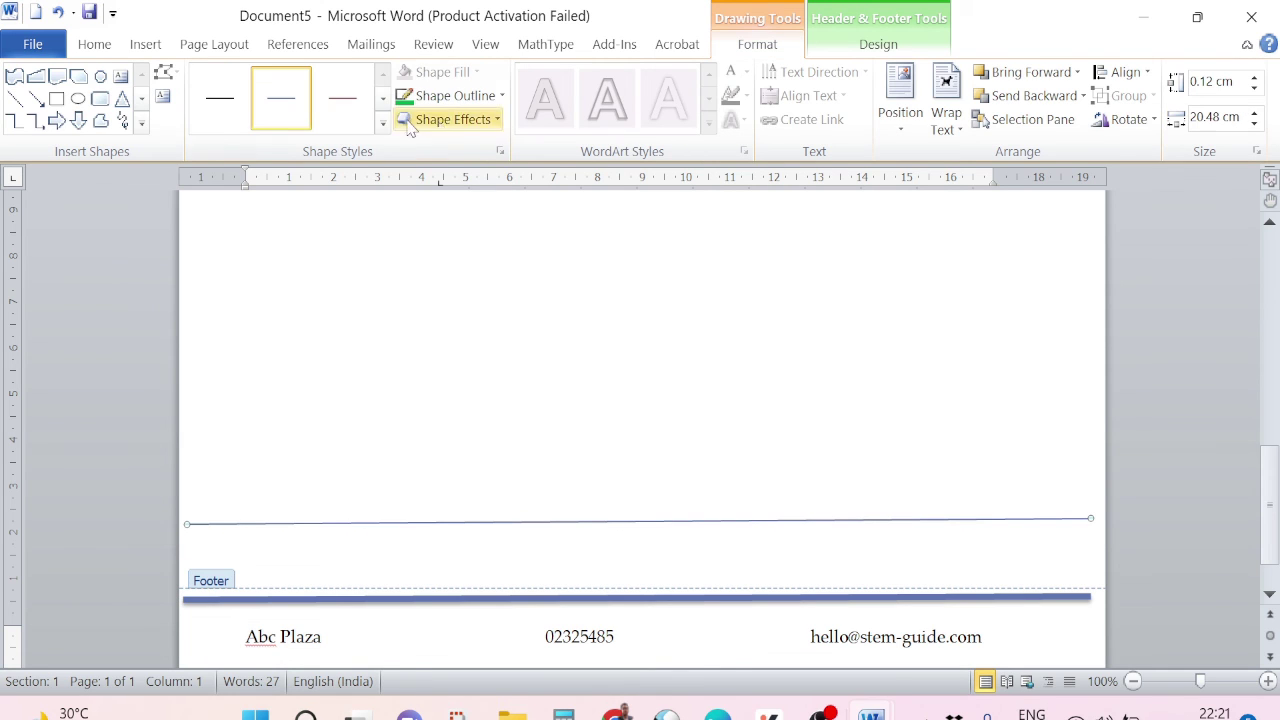
left_click(392, 128)
left_click(904, 520)
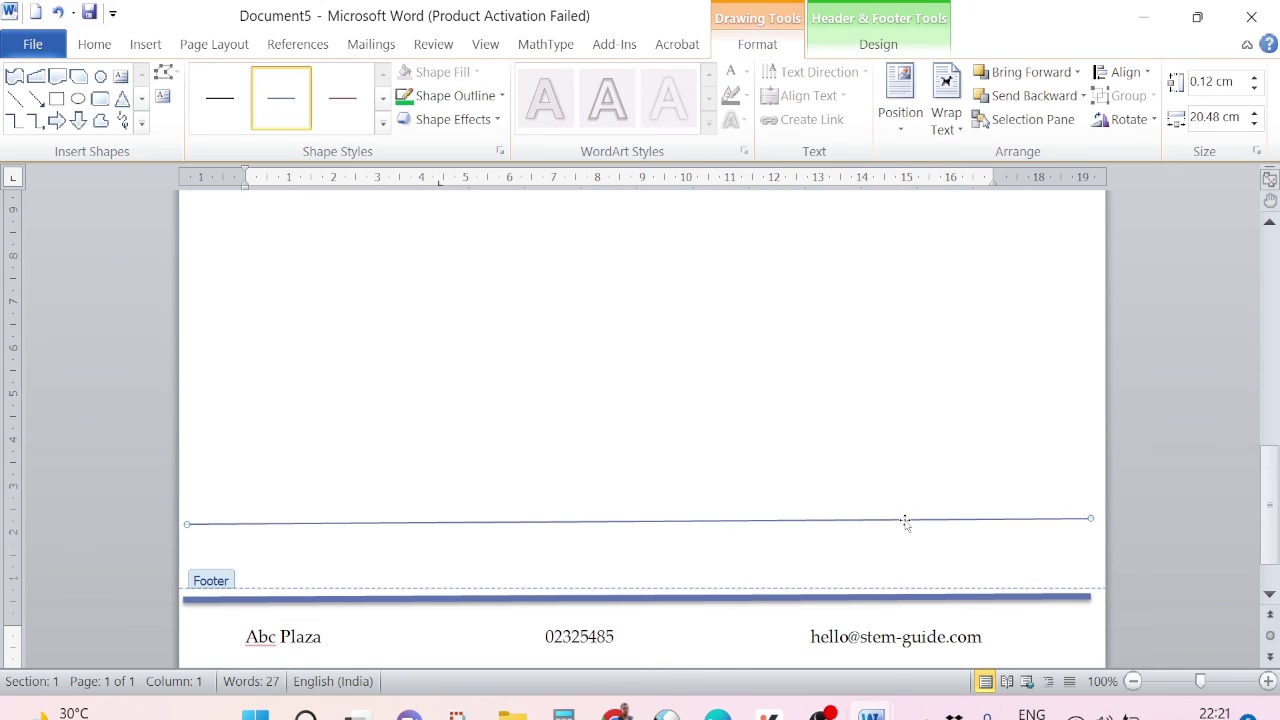
key("Escape")
double_click(649, 448)
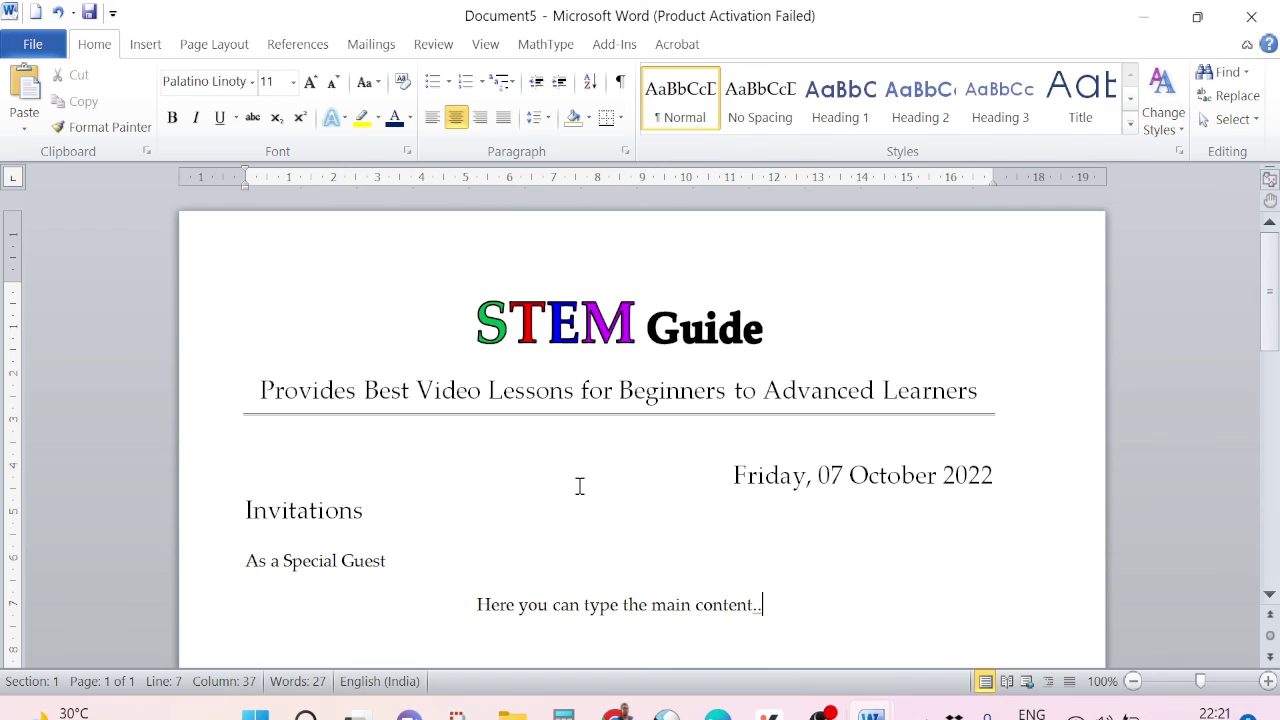
scroll(579, 486, "down", 5)
scroll(579, 486, "down", 5)
scroll(579, 486, "down", 5)
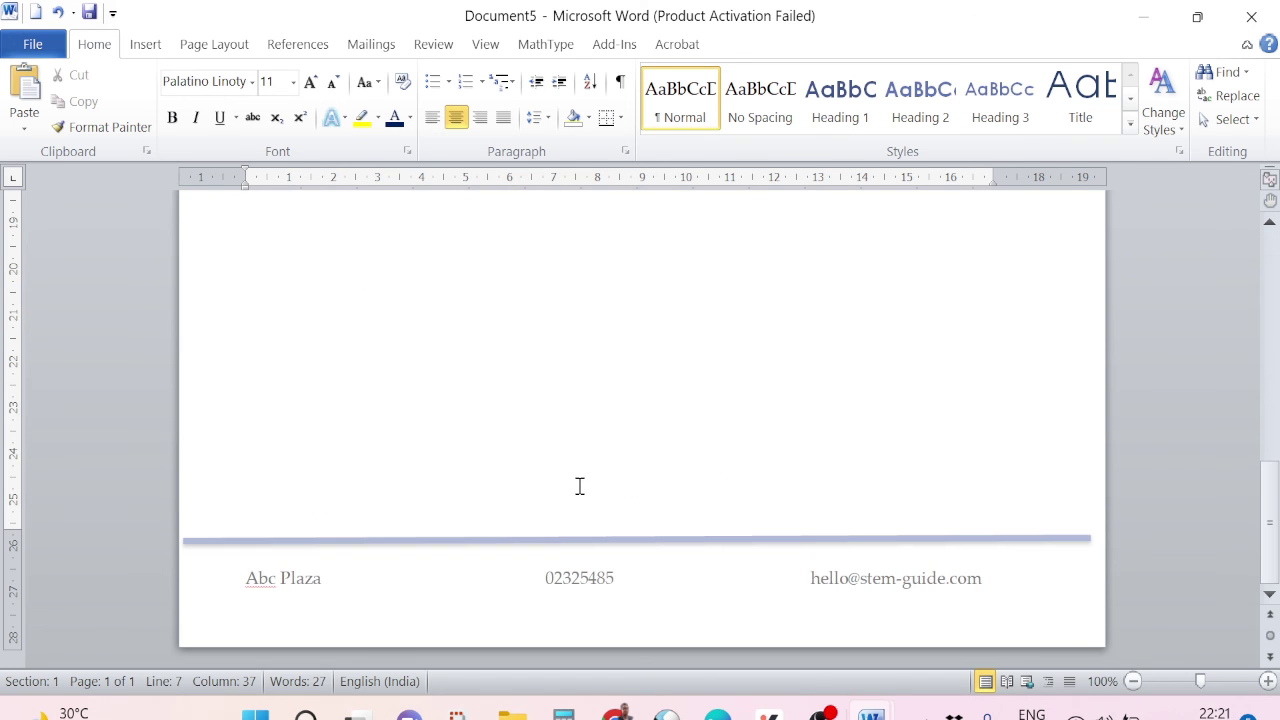
scroll(579, 486, "up", 5)
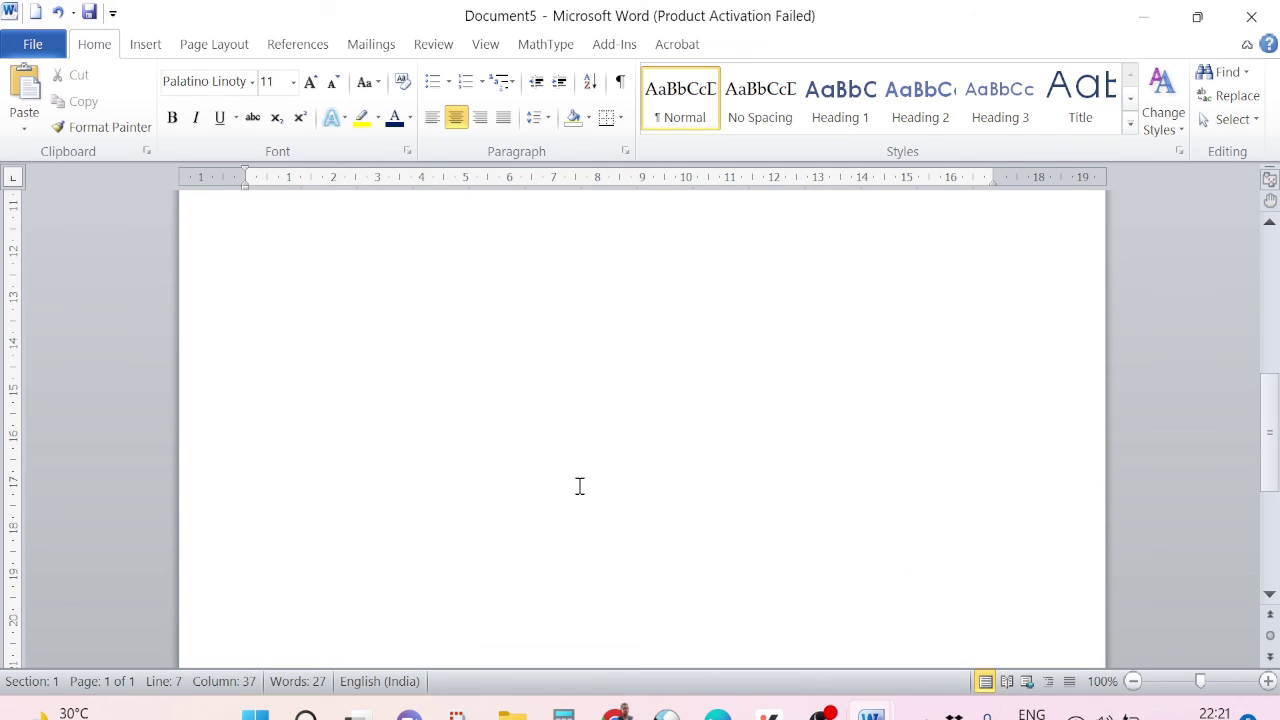